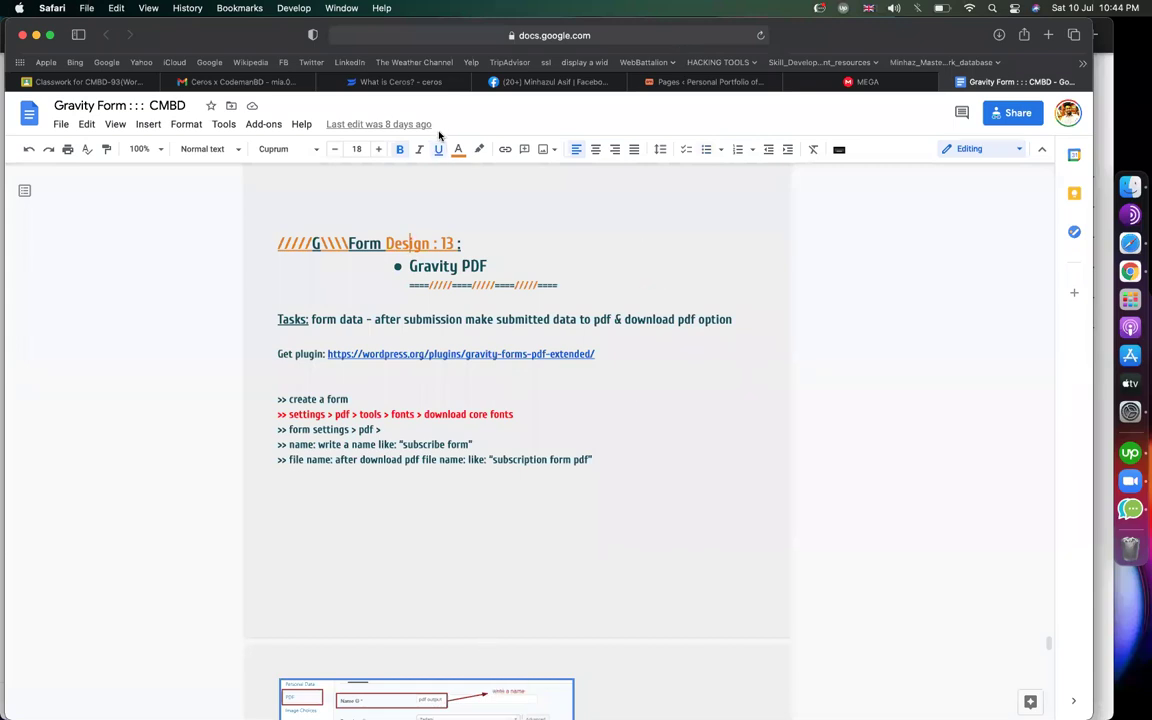
# Leave the Gravity PDF notes in Google Docs and switch to the MEGA files tab
pyautogui.click(868, 81)
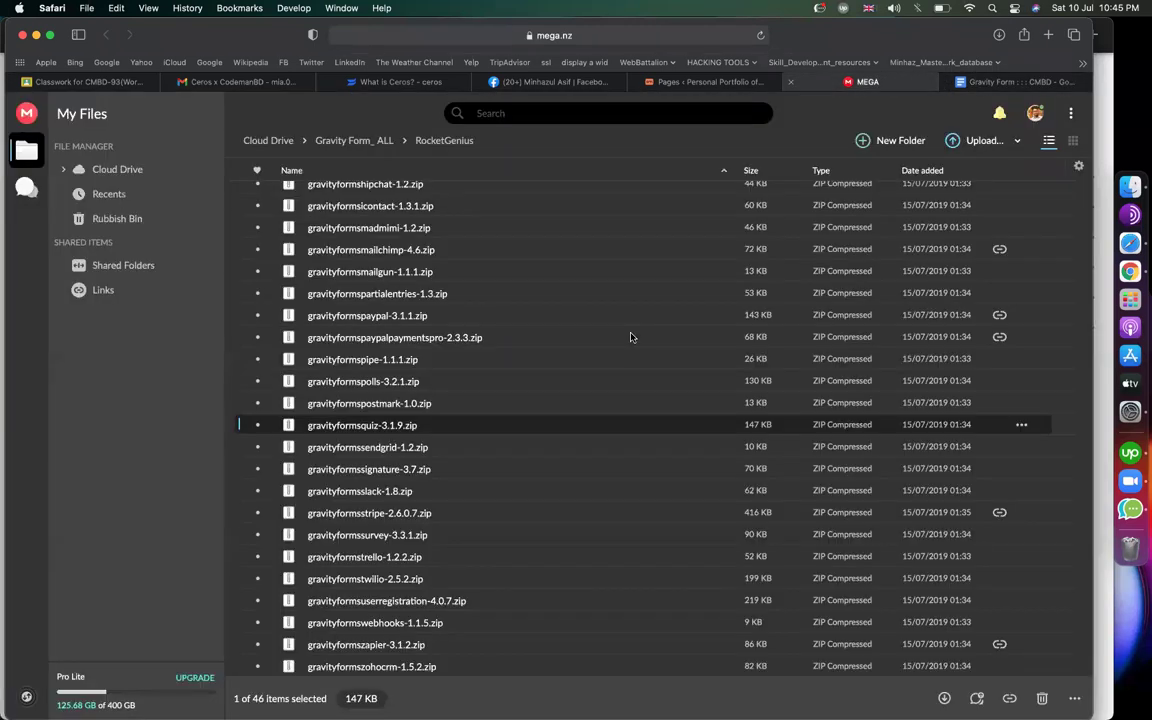
# Download gravityformsquiz-3.1.9.zip from MEGA's RocketGenius folder using its context menu
pyautogui.rightClick(417, 427)
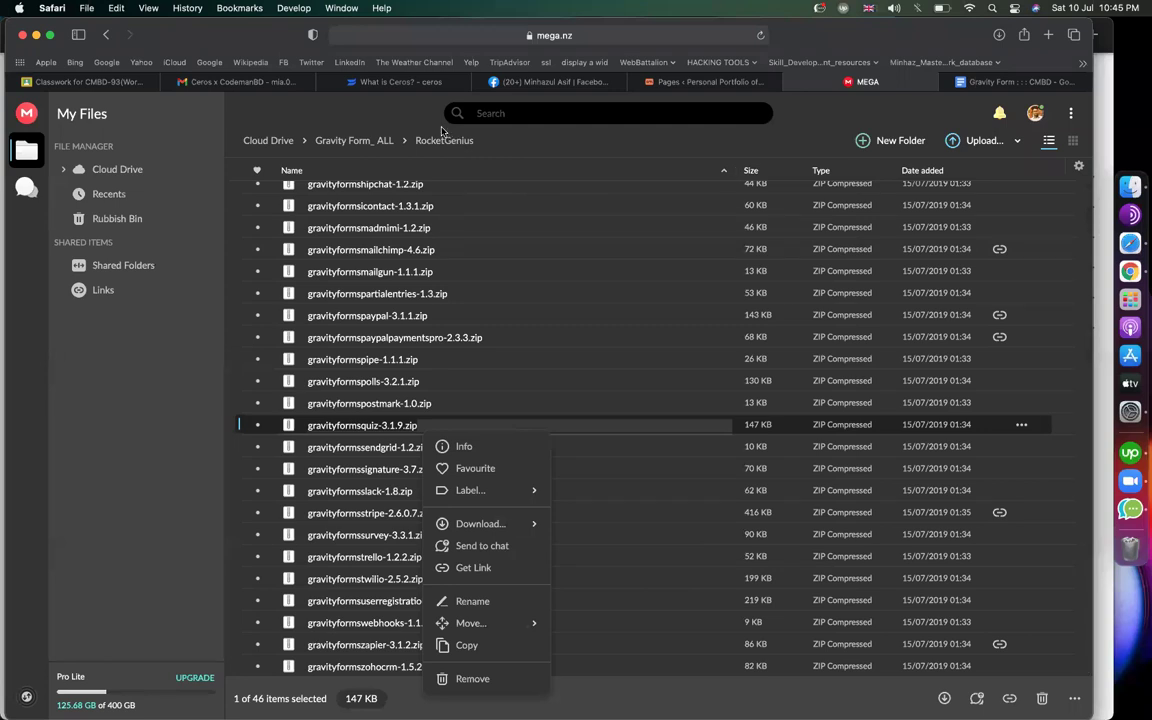
pyautogui.press('Escape')
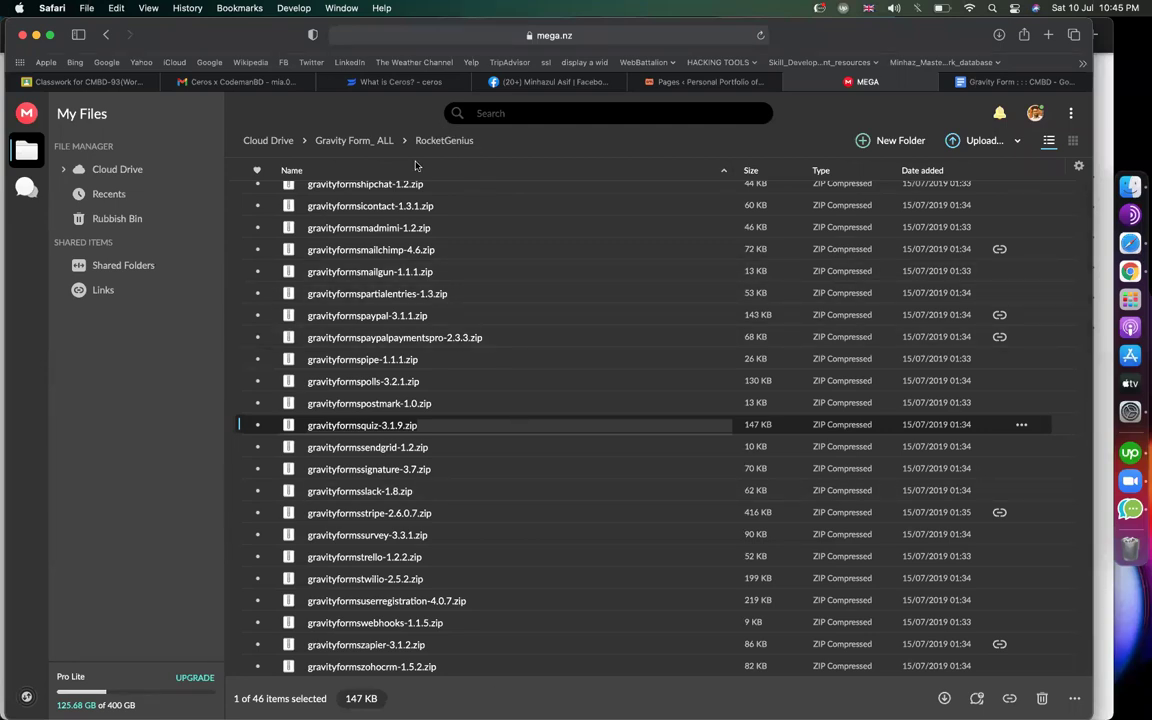
pyautogui.rightClick(423, 431)
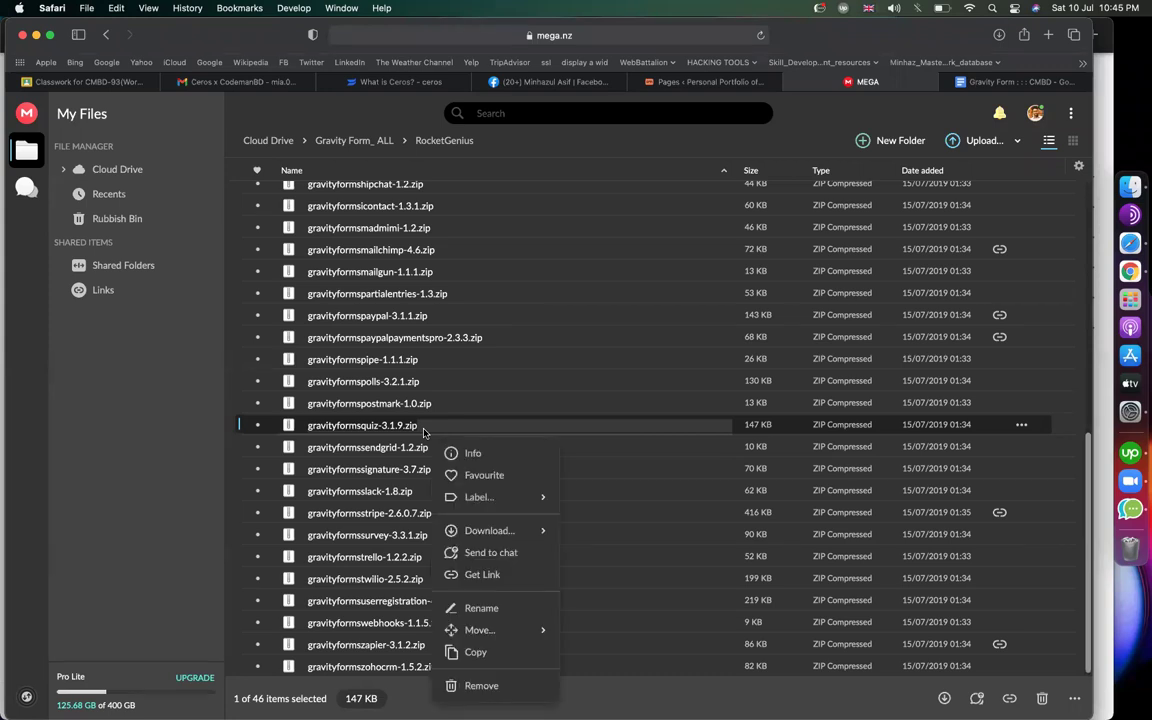
pyautogui.moveTo(478, 527)
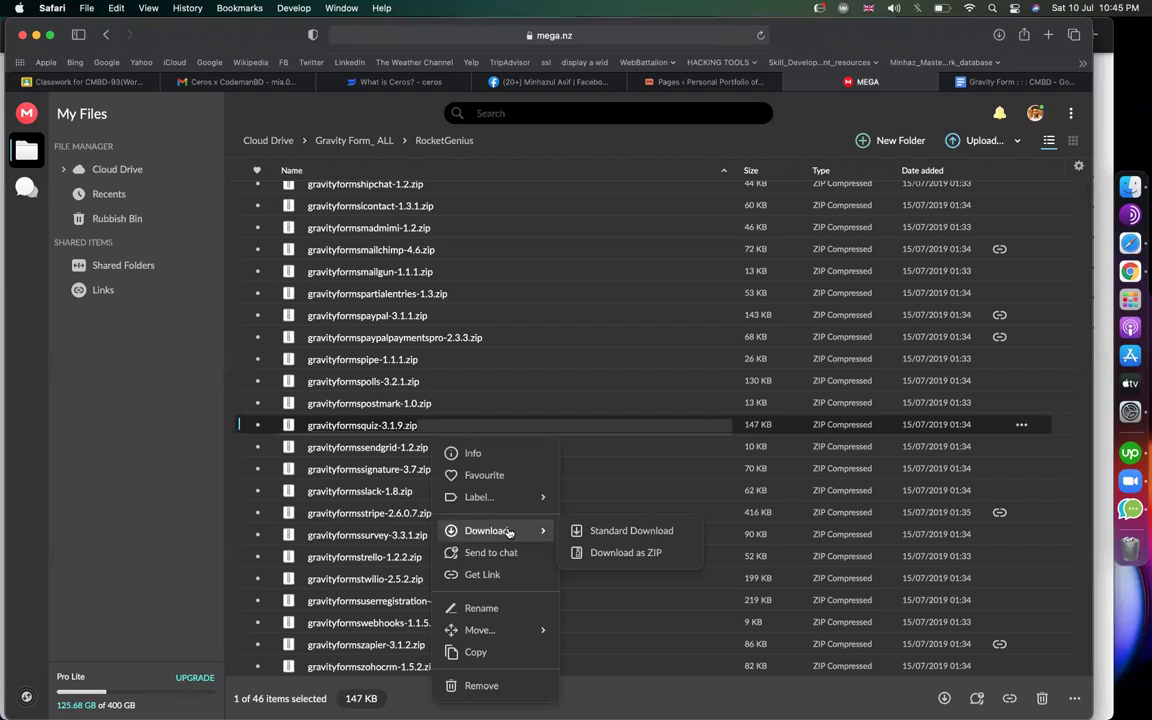
pyautogui.click(509, 533)
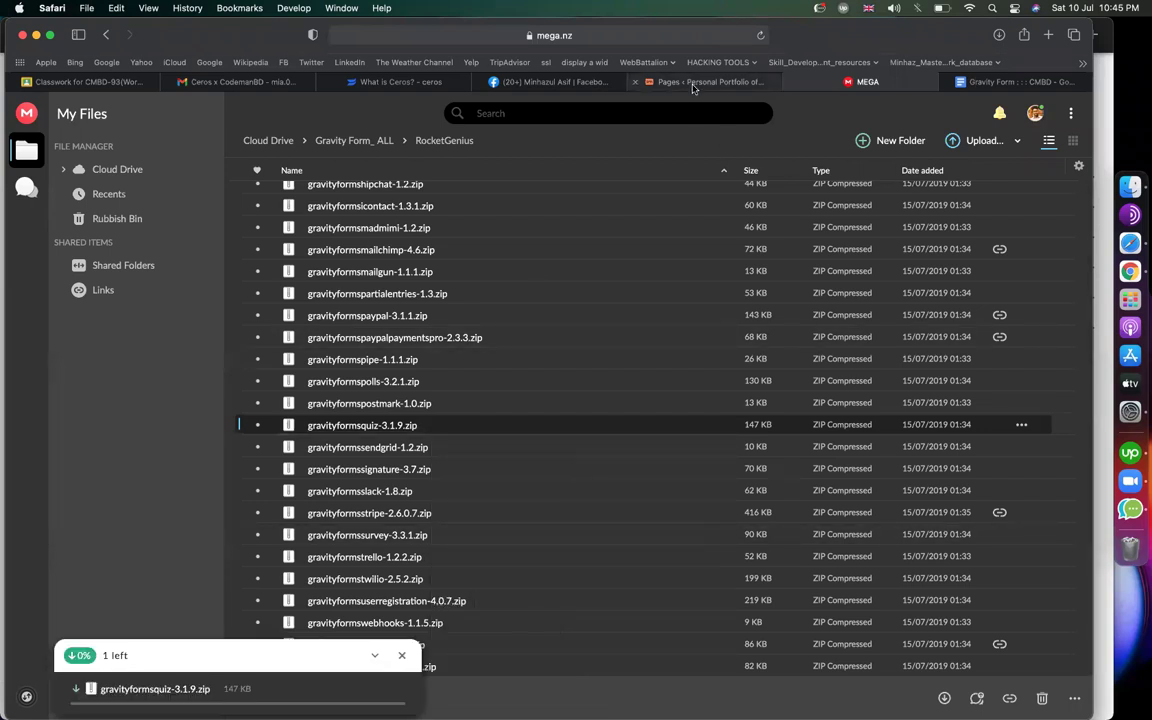
pyautogui.moveTo(693, 88)
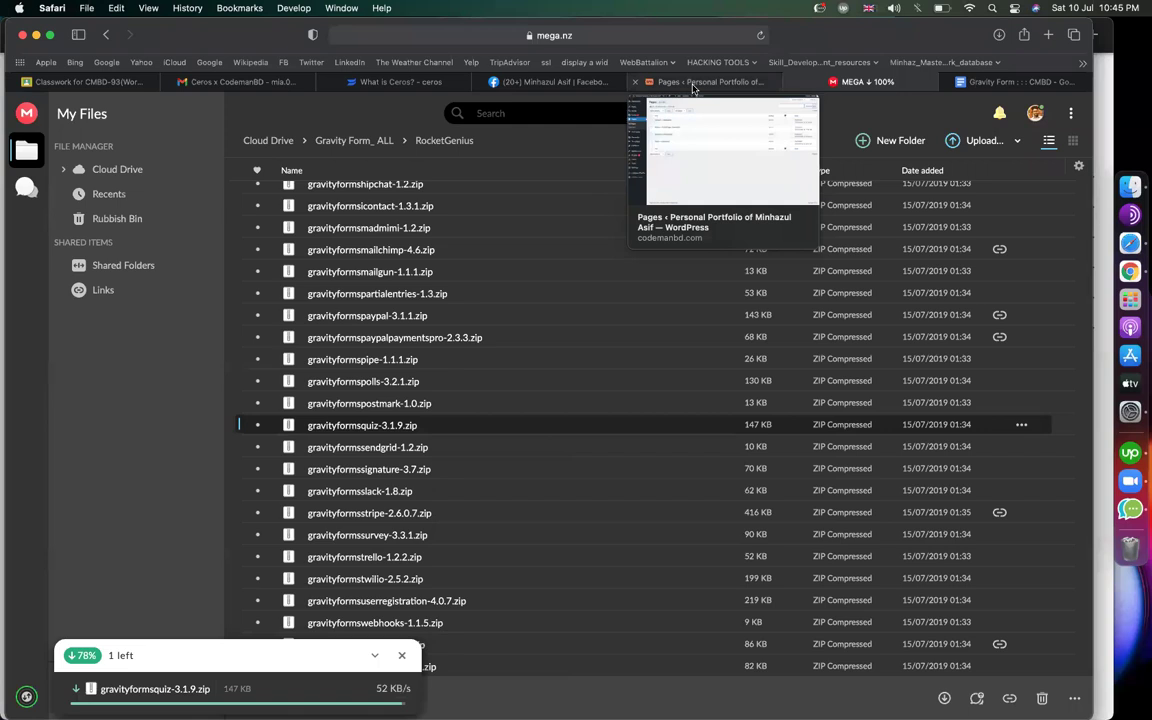
# Upload gravityformsquiz-3.1.9.zip via Plugins > Add New > Upload Plugin to install it
pyautogui.click(693, 88)
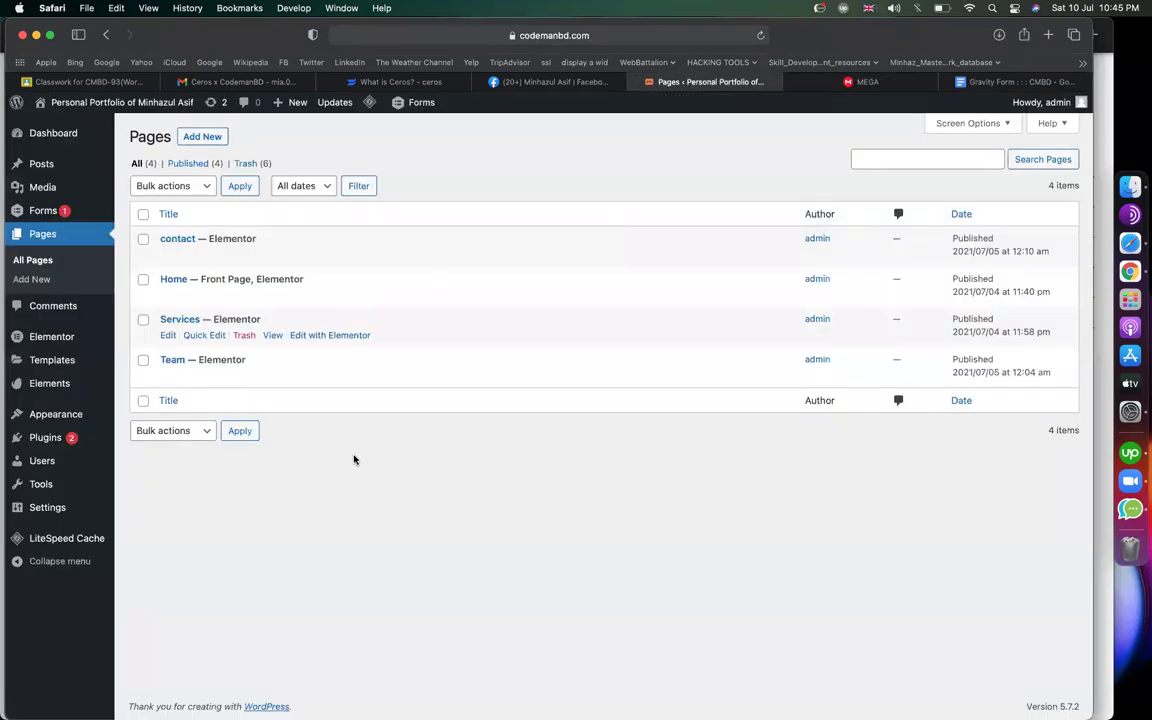
pyautogui.press('XF86AudioRaiseVolume')
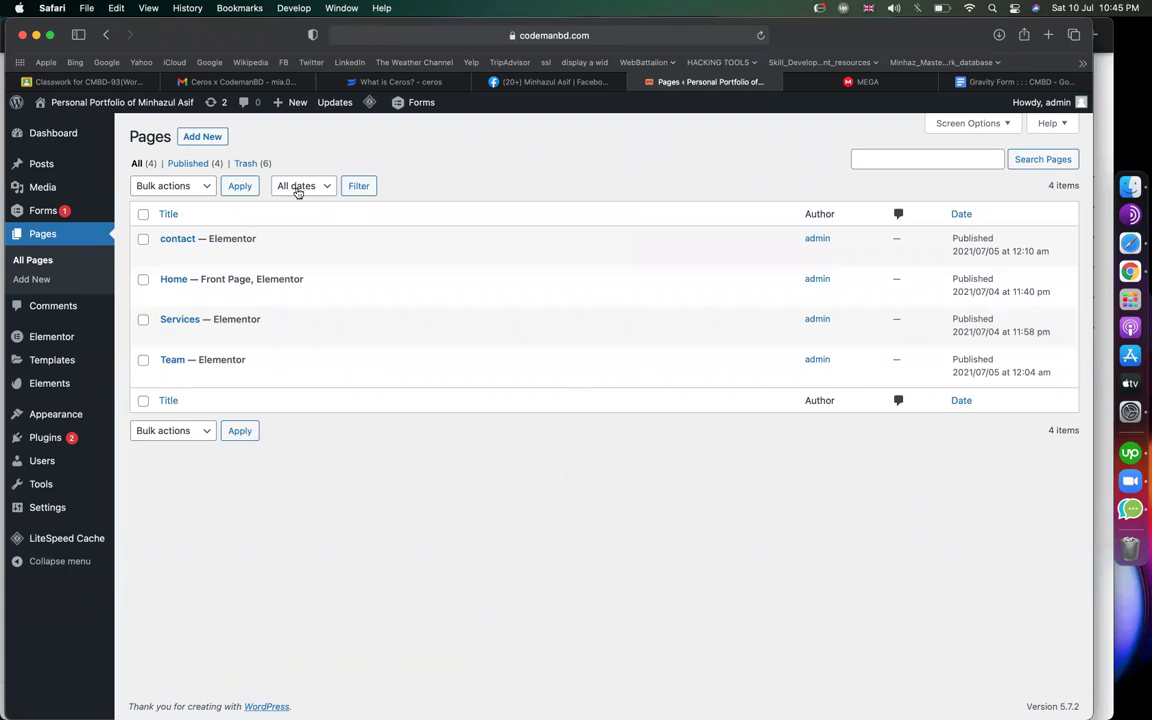
pyautogui.moveTo(50, 438)
pyautogui.click(135, 459)
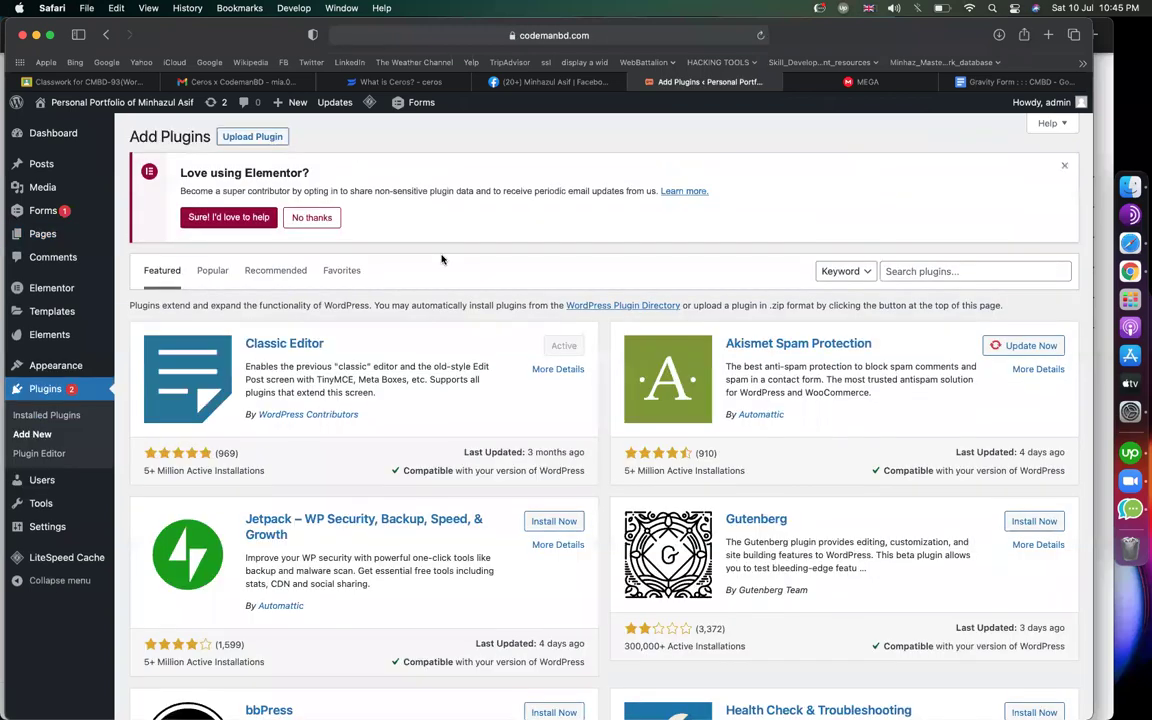
pyautogui.click(252, 136)
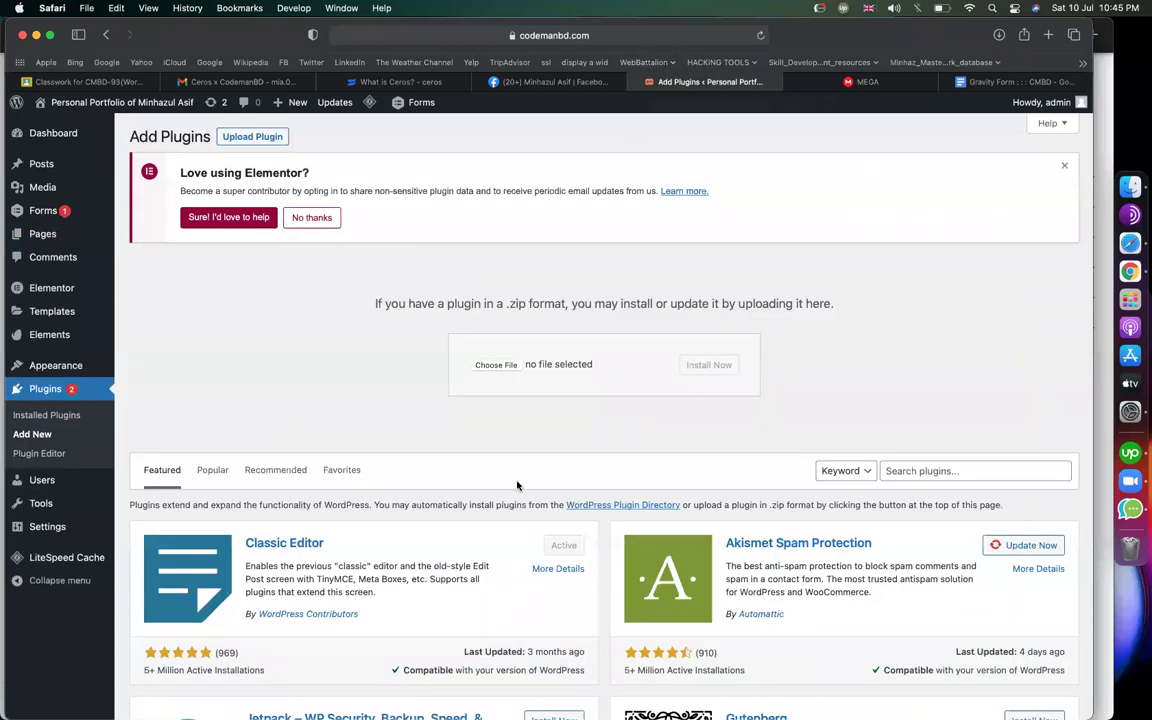
pyautogui.click(490, 366)
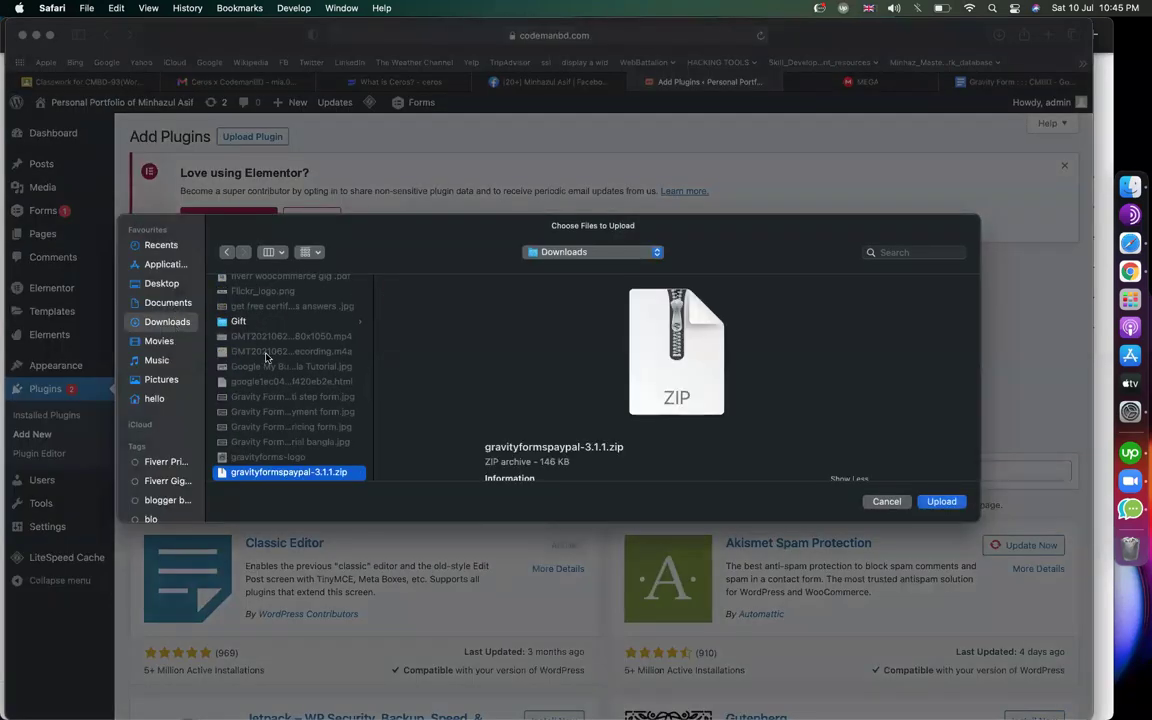
pyautogui.scroll(-3, 250, 370)
pyautogui.doubleClick(272, 398)
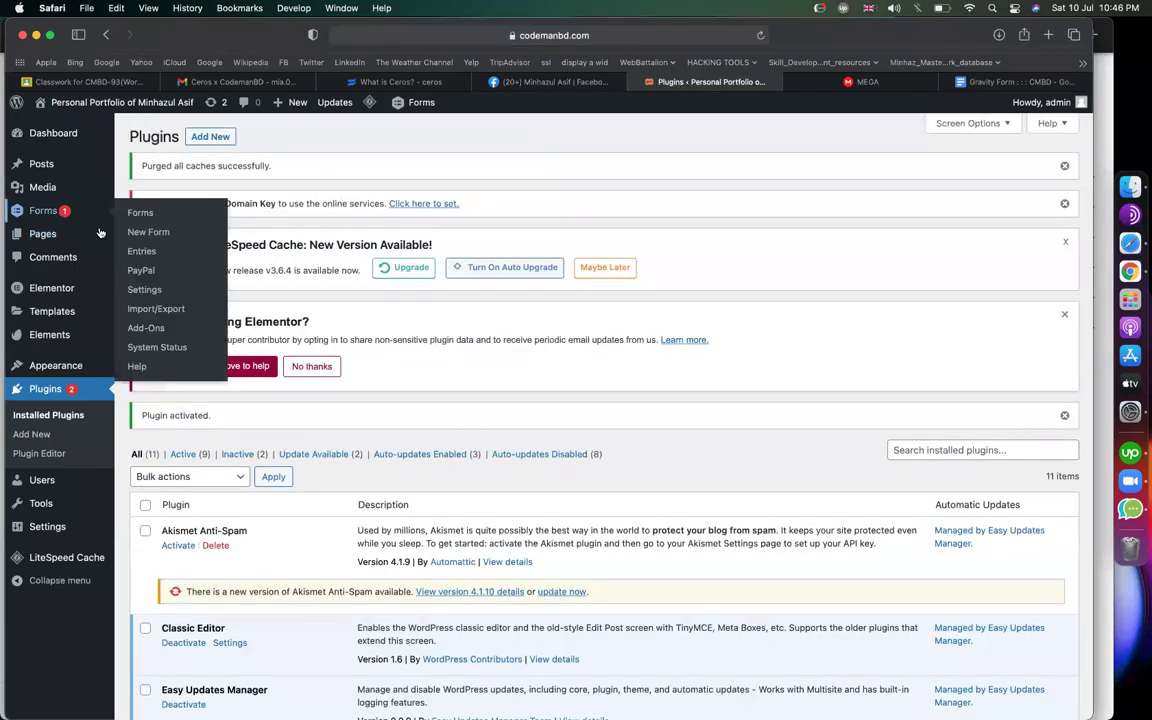
# Create a form titled 'quiz', then add a page break and a single-line text field
pyautogui.click(132, 237)
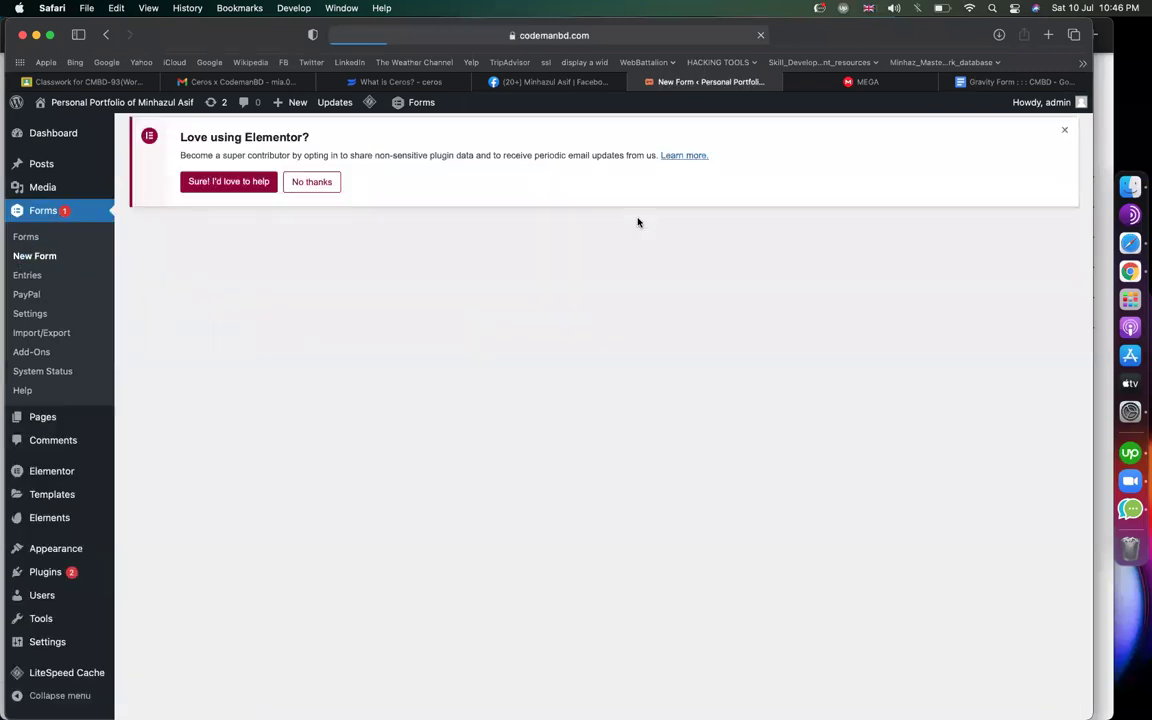
pyautogui.write('quiz')
pyautogui.press('Return')
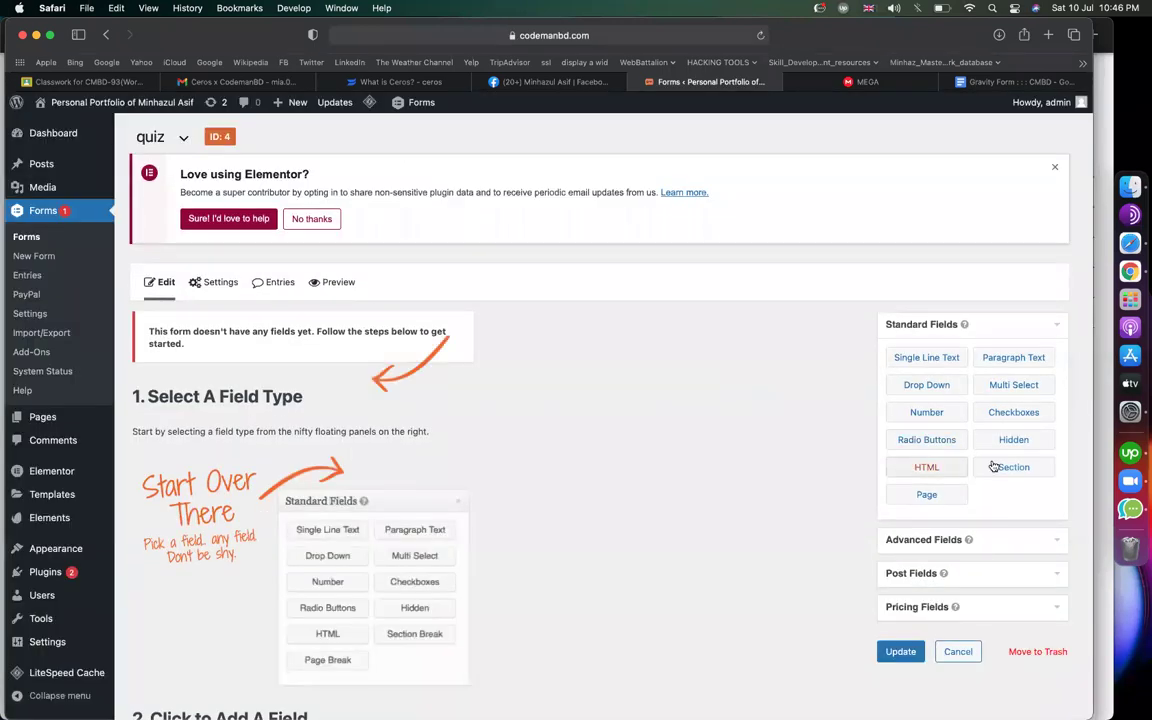
pyautogui.moveTo(942, 485); pyautogui.dragTo(249, 432)
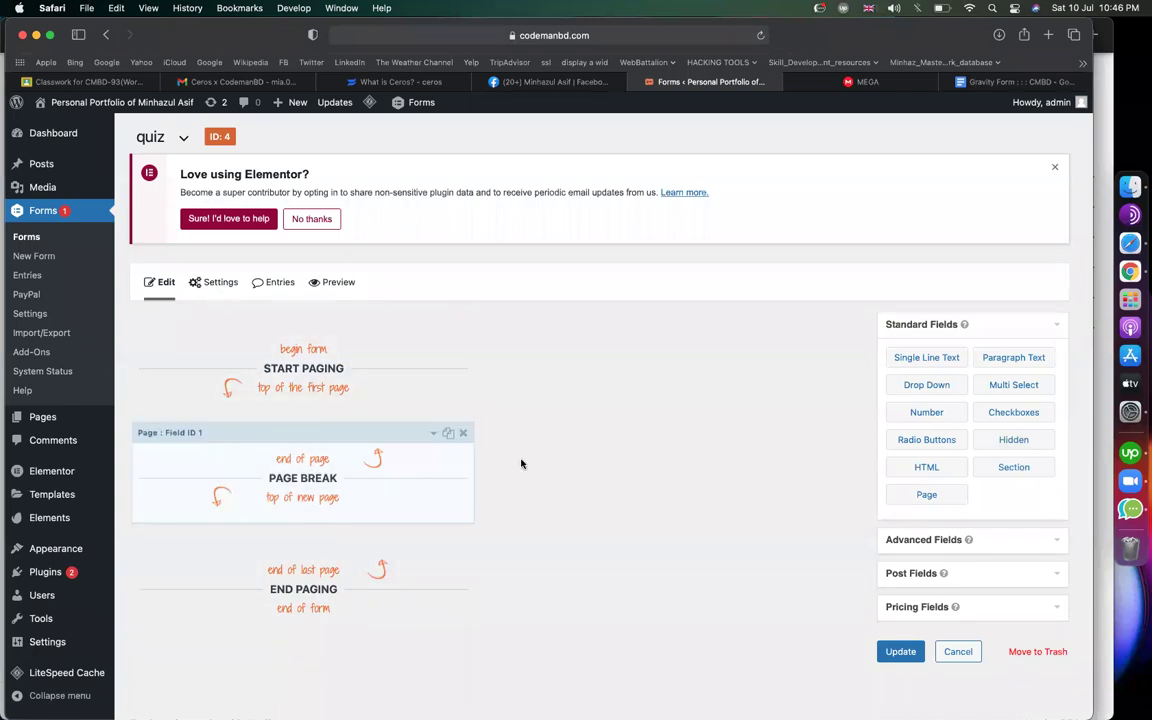
pyautogui.moveTo(897, 357); pyautogui.dragTo(329, 437)
# Label the single-line text field 'Name'
pyautogui.click(263, 473)
pyautogui.doubleClick(260, 564)
pyautogui.write('Name')
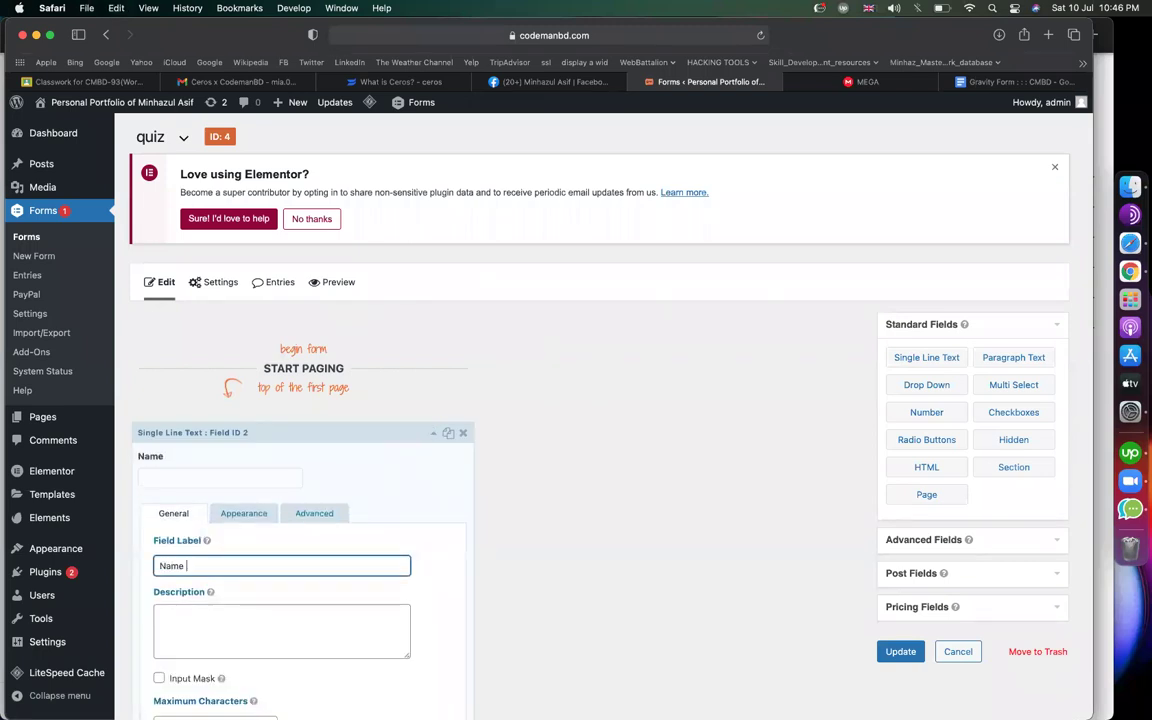
pyautogui.scroll(-3, 447, 527)
pyautogui.click(434, 262)
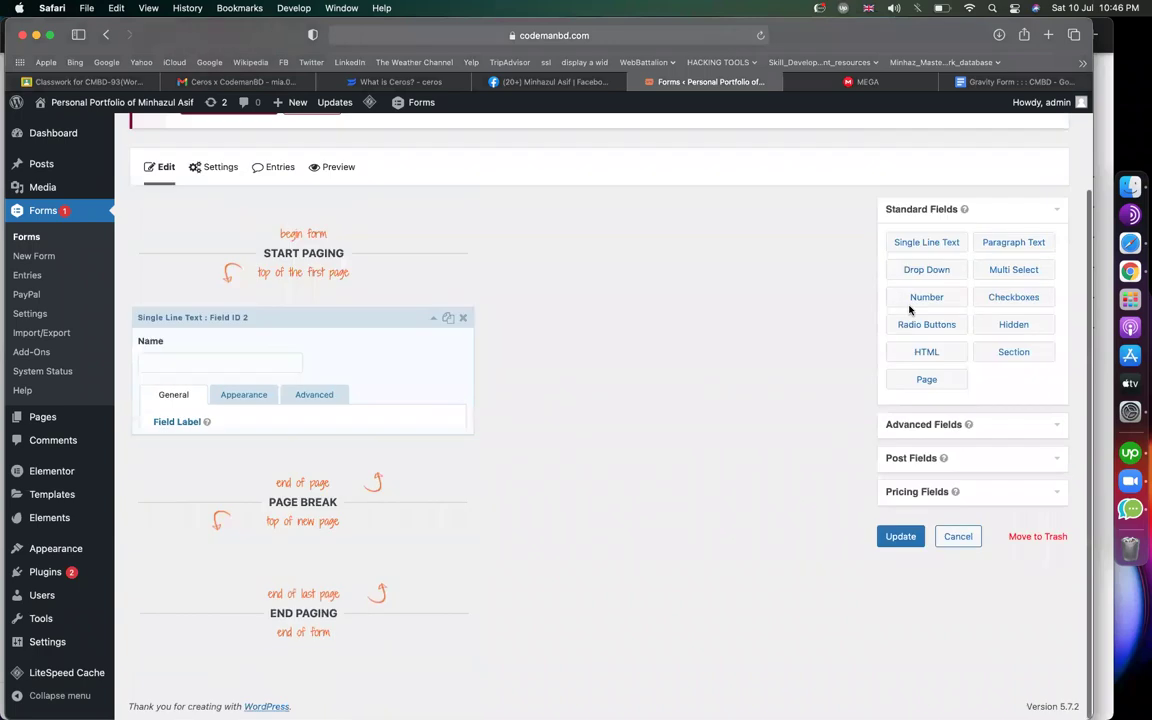
# Add an Email field below Name and set the Name field size to Large
pyautogui.click(935, 477)
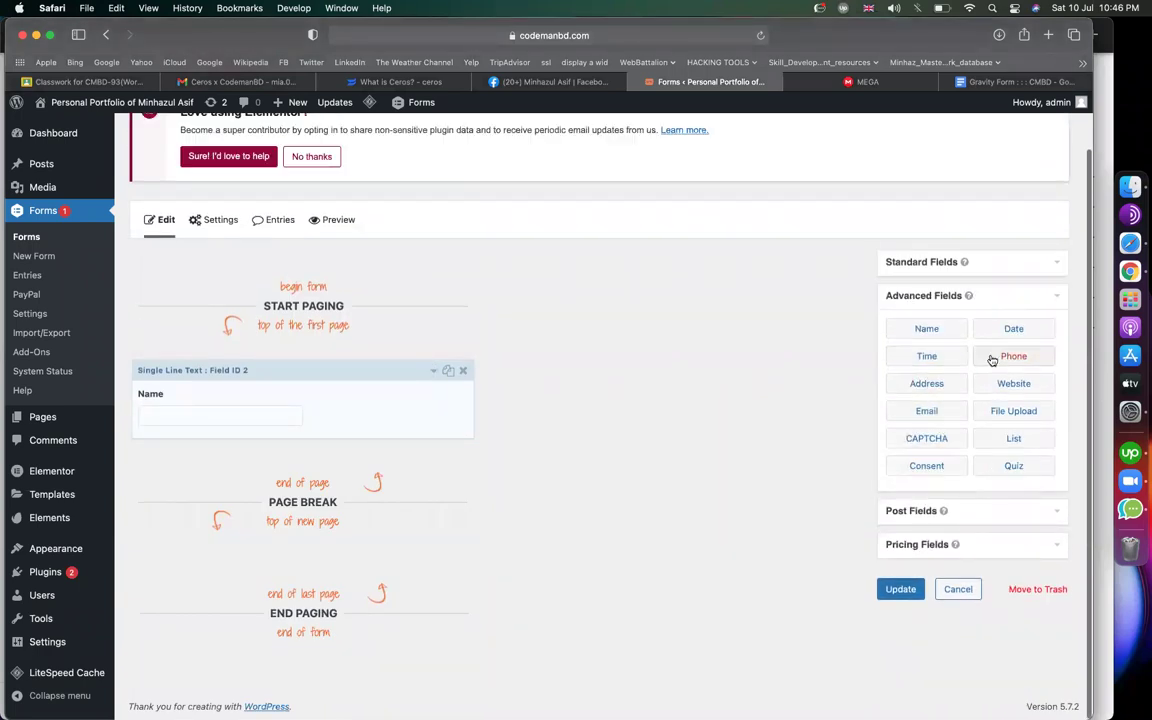
pyautogui.moveTo(912, 411); pyautogui.dragTo(402, 469)
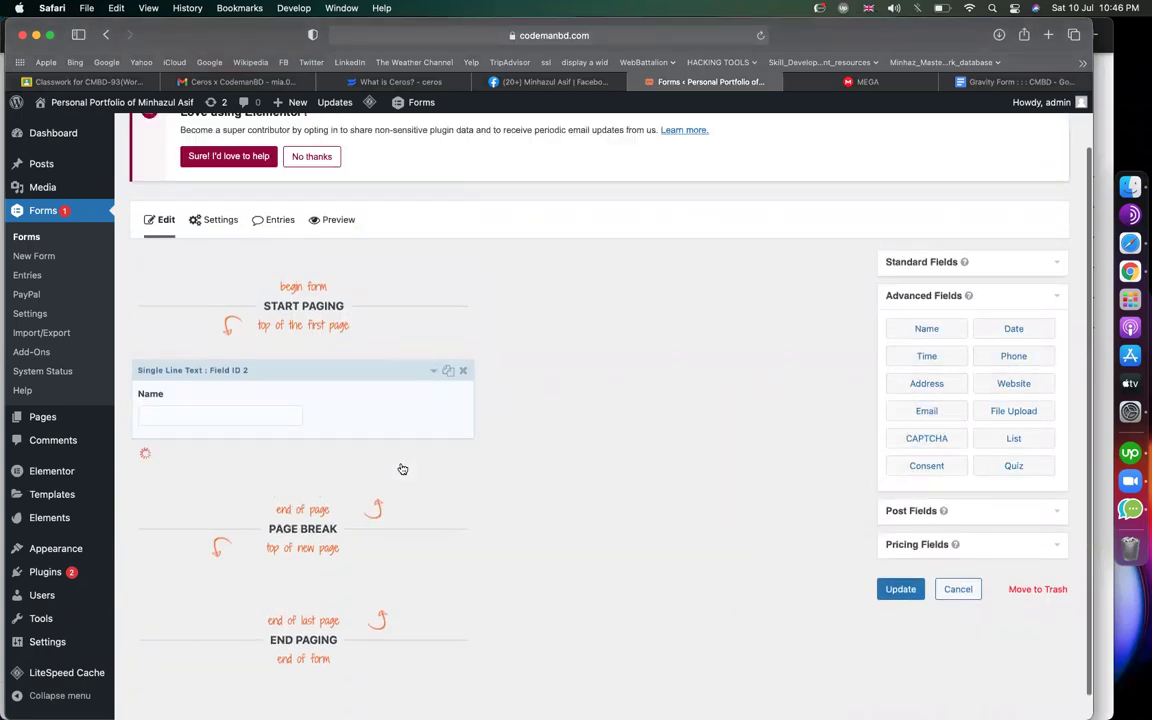
pyautogui.click(375, 416)
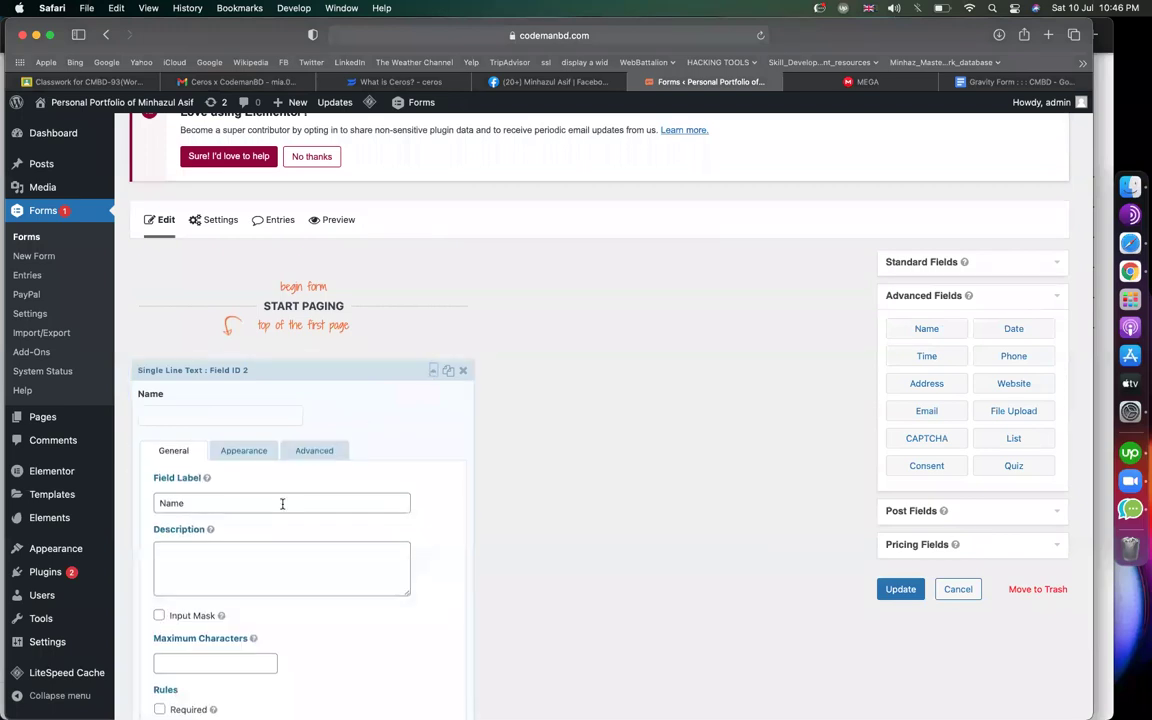
pyautogui.click(240, 451)
pyautogui.scroll(-5, 275, 480)
pyautogui.click(183, 543)
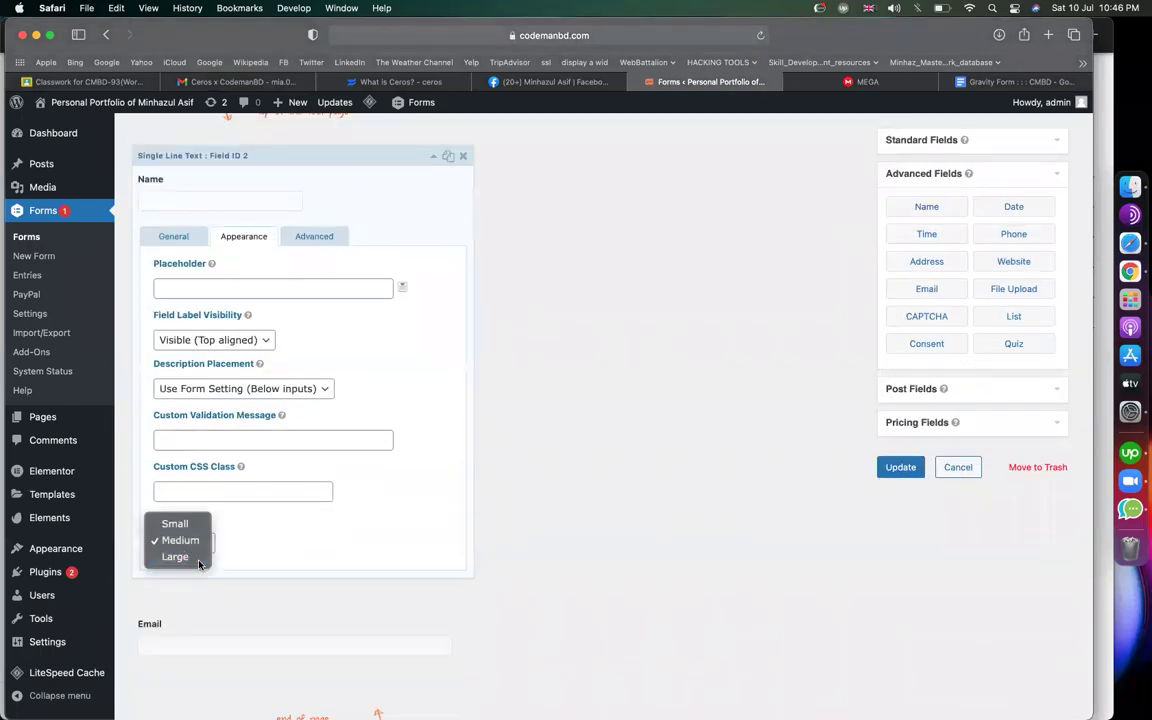
pyautogui.click(178, 556)
# Set the Email field size to Large and make it required
pyautogui.click(258, 622)
pyautogui.scroll(-3, 255, 500)
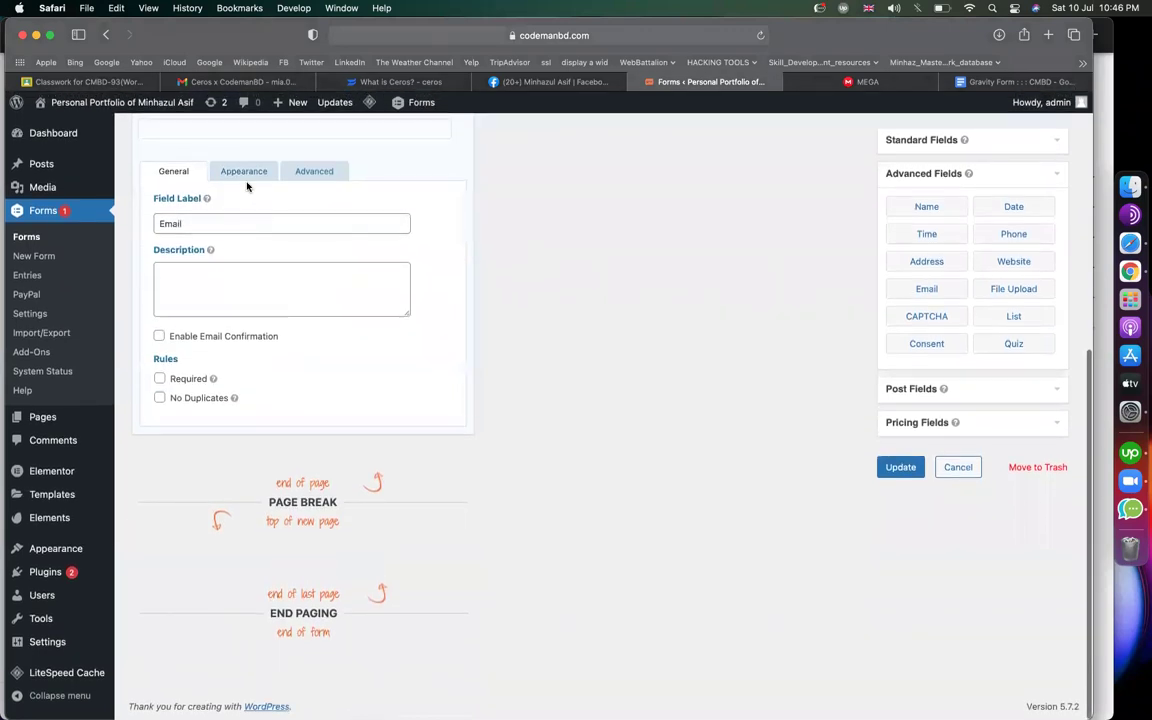
pyautogui.click(240, 172)
pyautogui.click(178, 480)
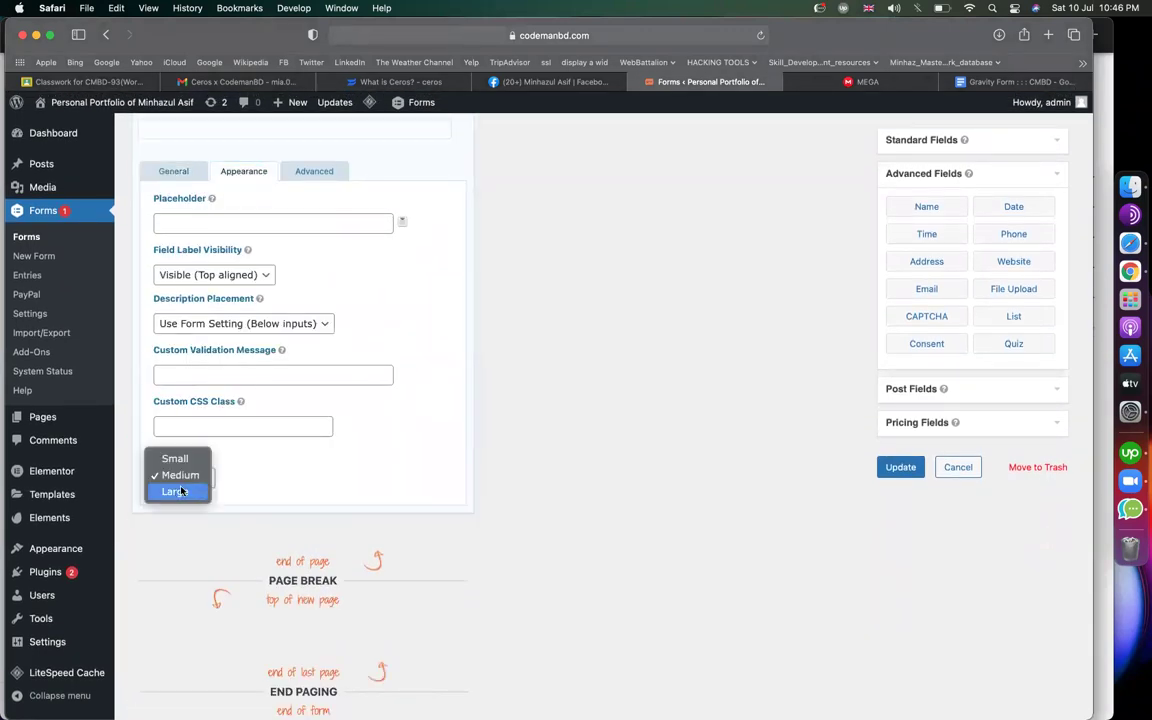
pyautogui.click(175, 492)
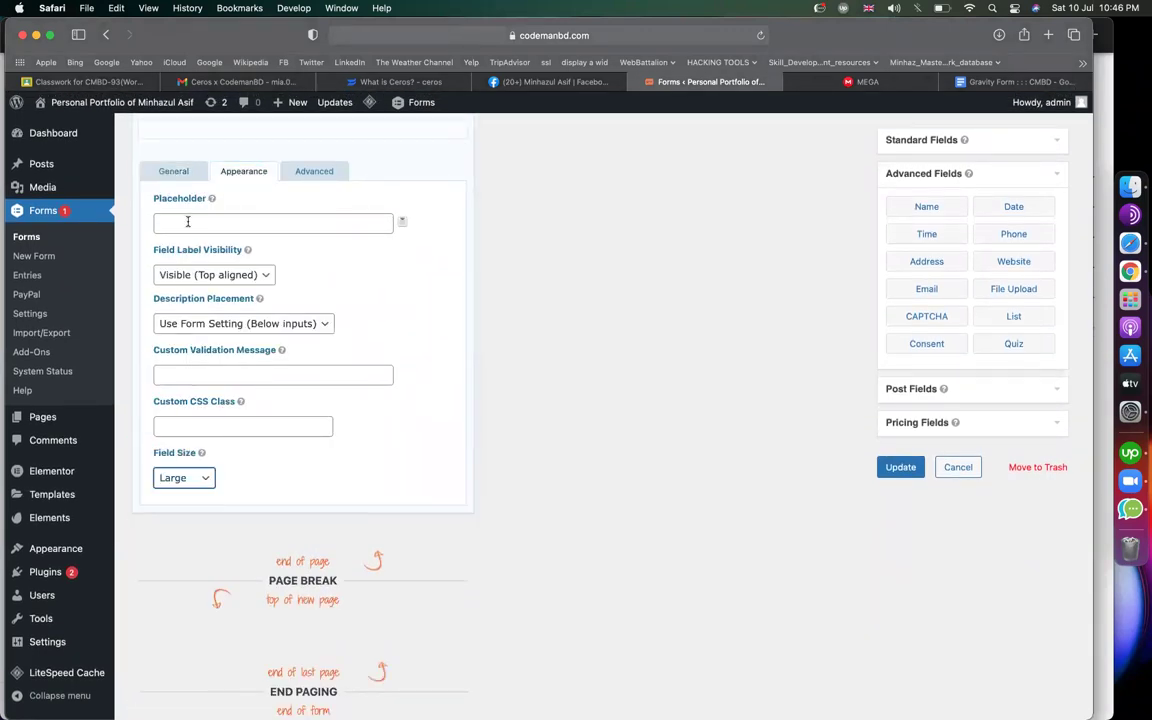
pyautogui.click(172, 172)
pyautogui.click(159, 378)
# Make the Name field required and collapse its settings
pyautogui.scroll(3, 310, 289)
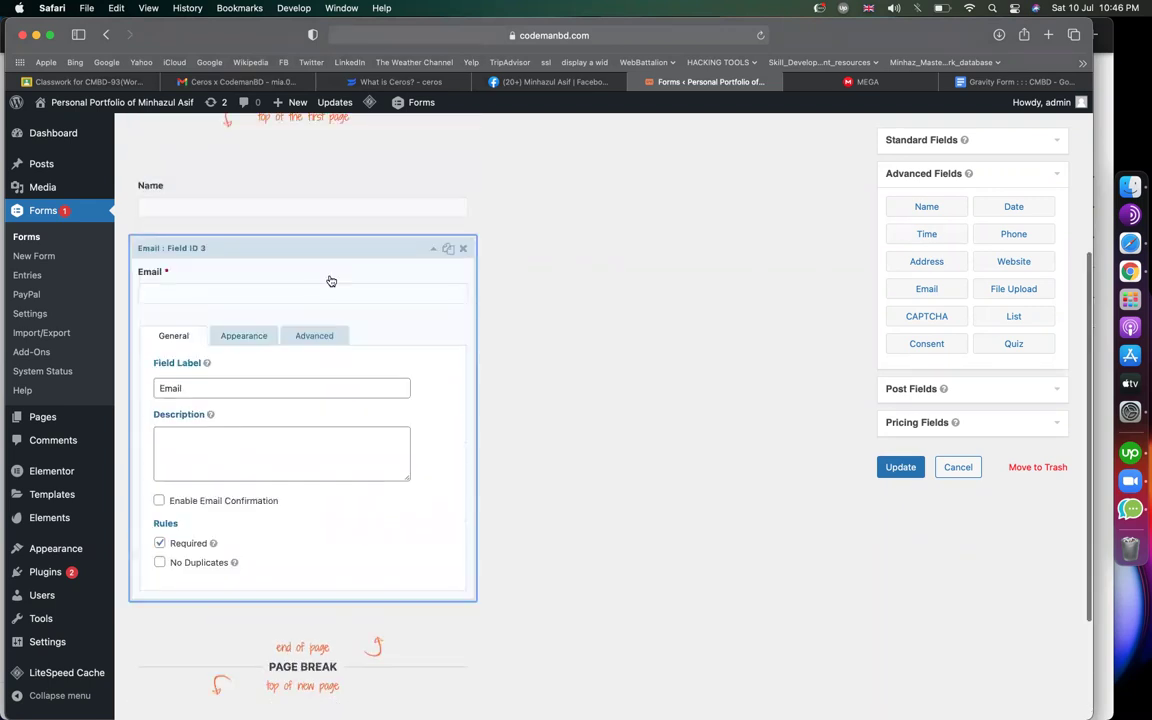
pyautogui.scroll(3, 304, 245)
pyautogui.click(290, 145)
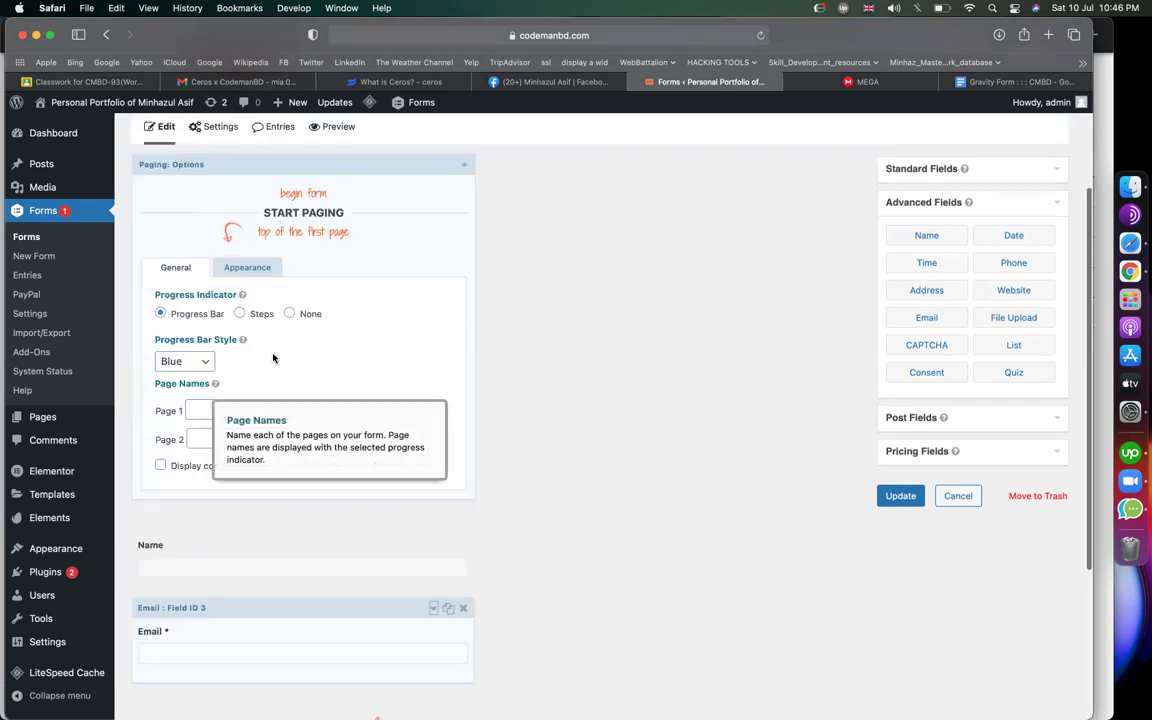
pyautogui.click(225, 556)
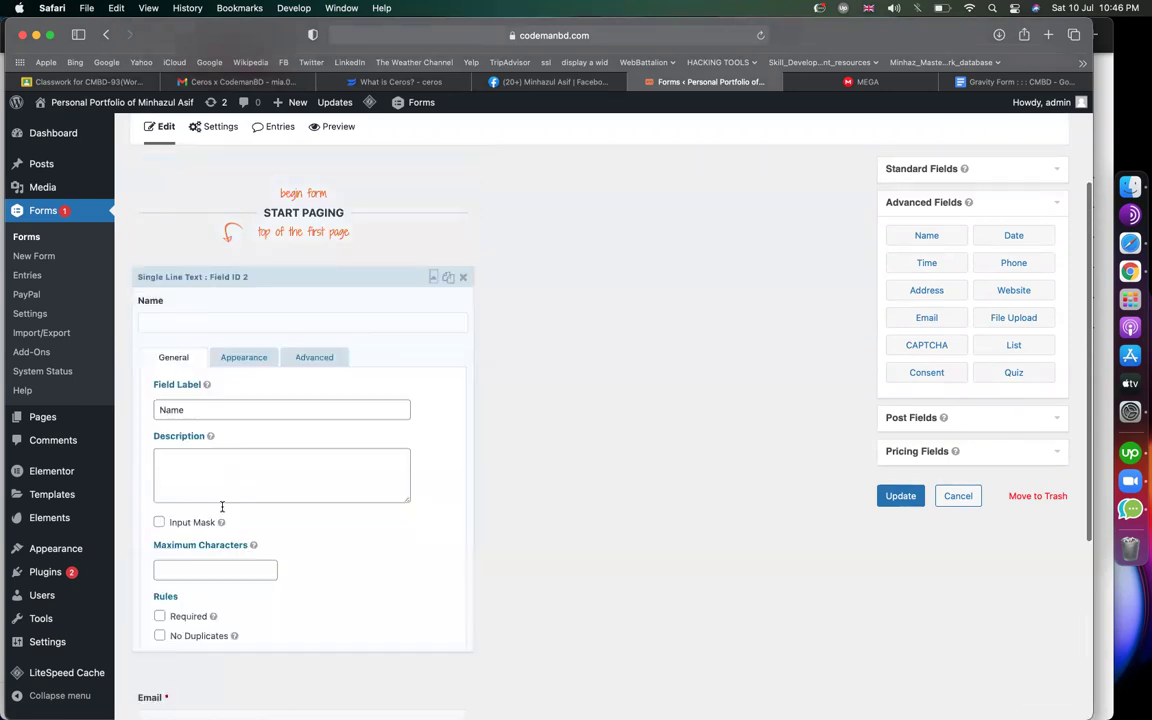
pyautogui.click(159, 529)
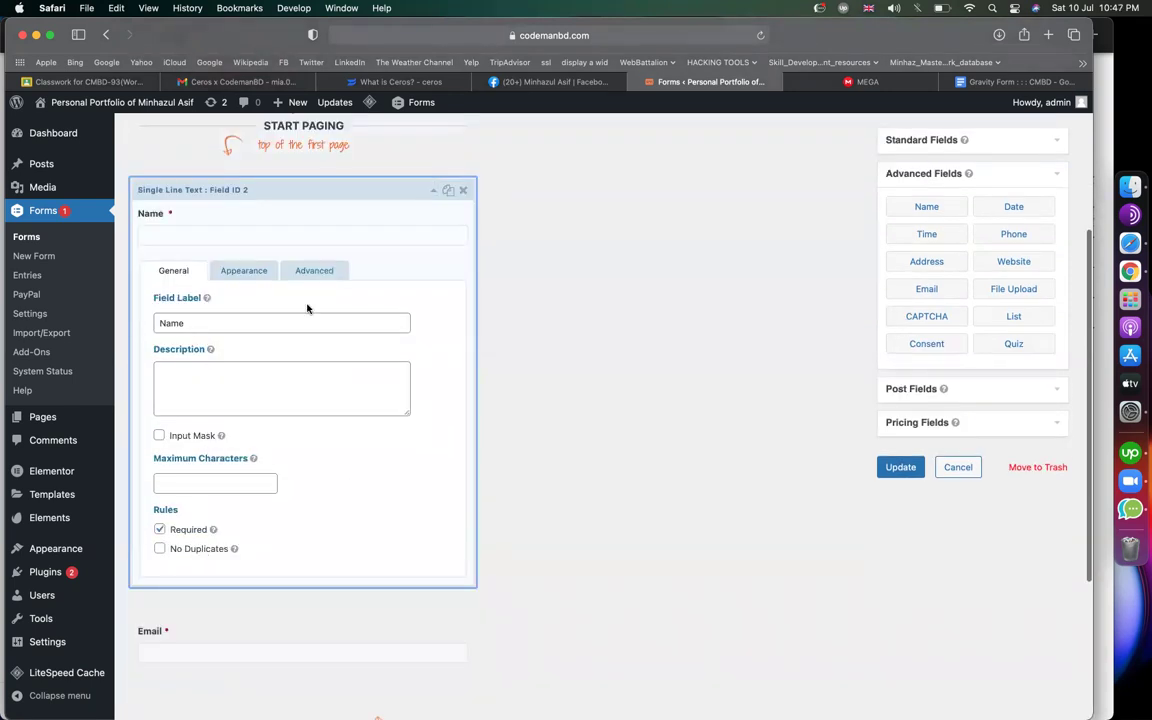
pyautogui.click(326, 187)
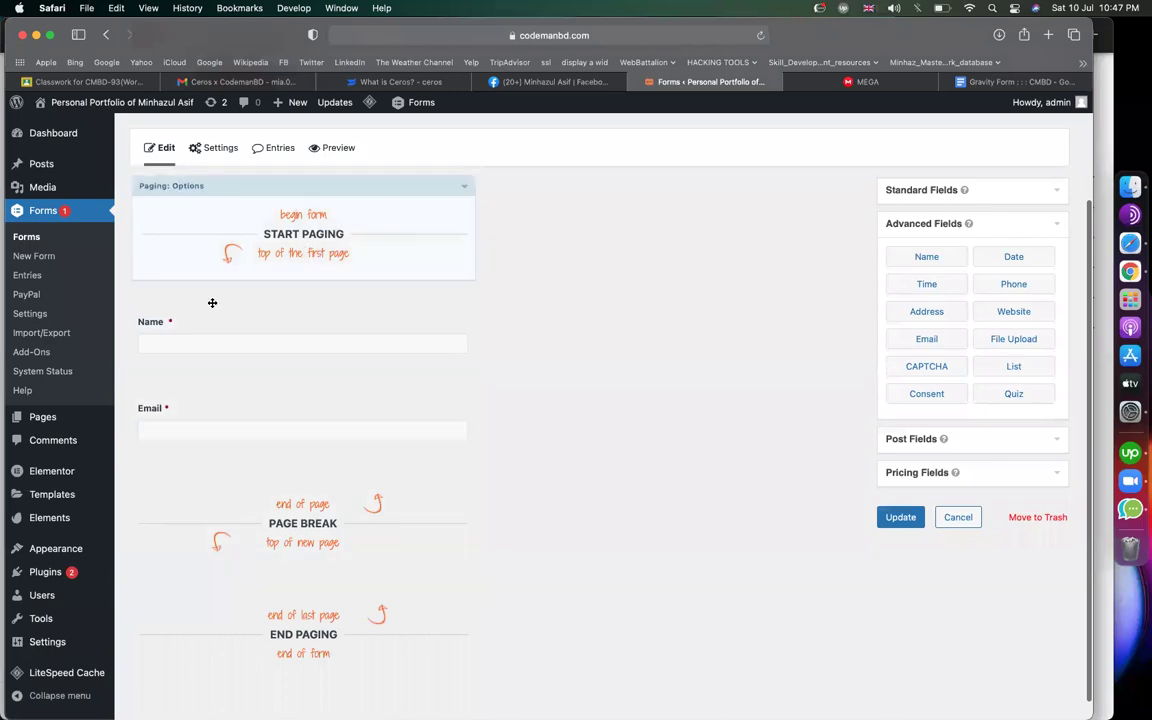
# Add a Quiz field after the page break and select its placeholder question text
pyautogui.scroll(-1, 552, 486)
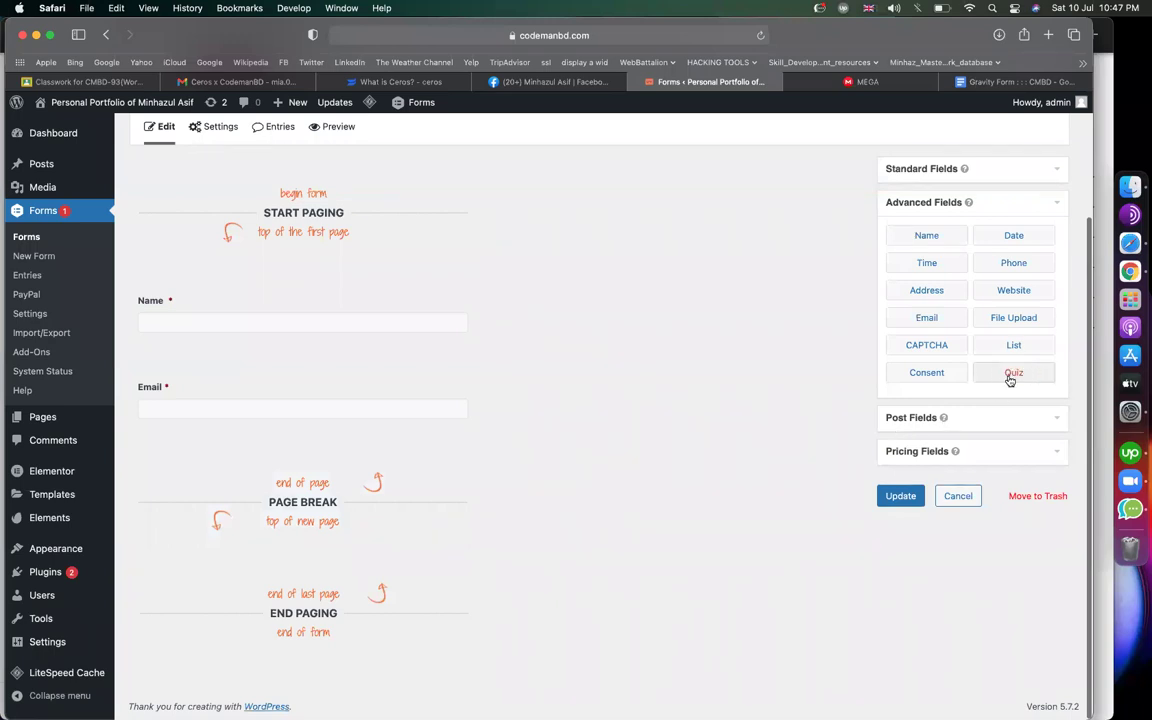
pyautogui.moveTo(1018, 378); pyautogui.dragTo(380, 553)
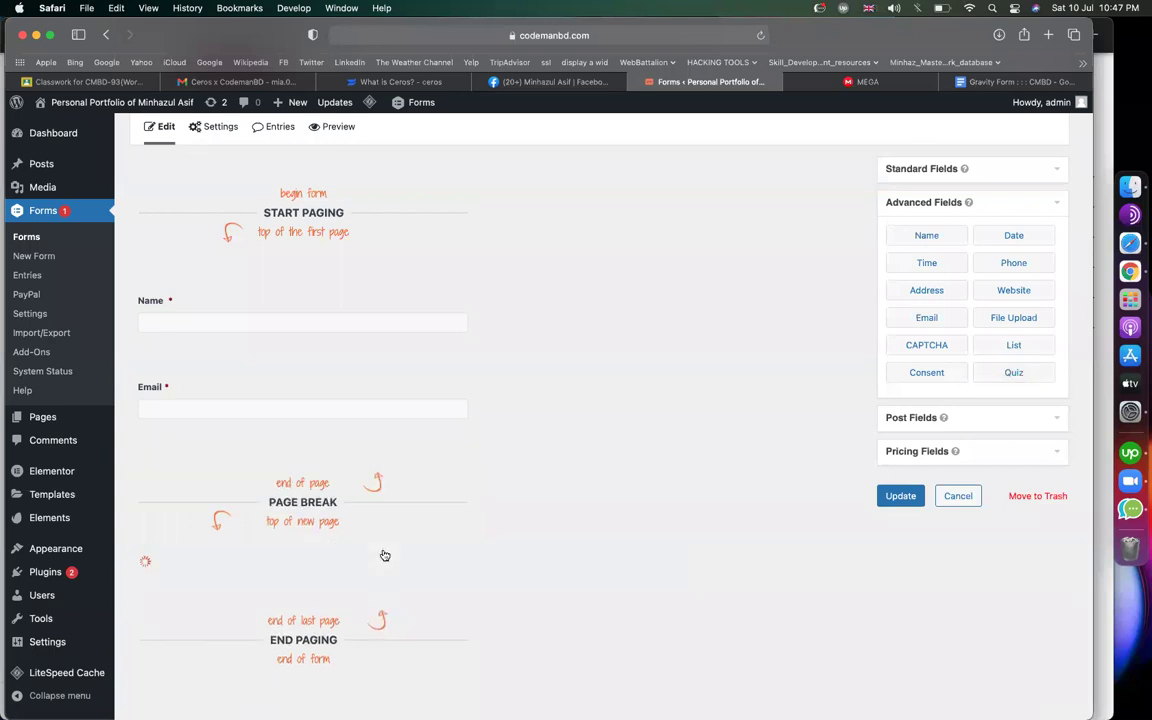
pyautogui.scroll(-3, 400, 470)
pyautogui.click(360, 486)
pyautogui.scroll(-4, 300, 460)
pyautogui.tripleClick(233, 436)
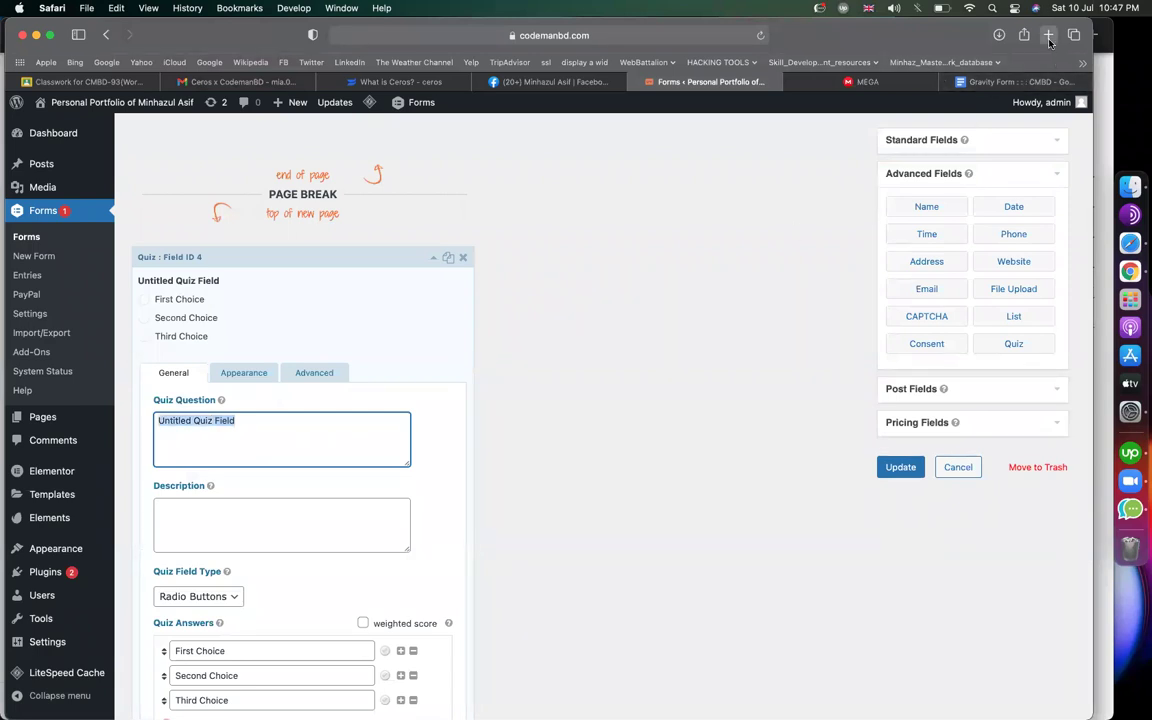
pyautogui.click(1049, 40)
# In Google Translate, type the Bengali for 'When did Bangladesh become independent?' and copy it
pyautogui.write('trans')
pyautogui.press('Return')
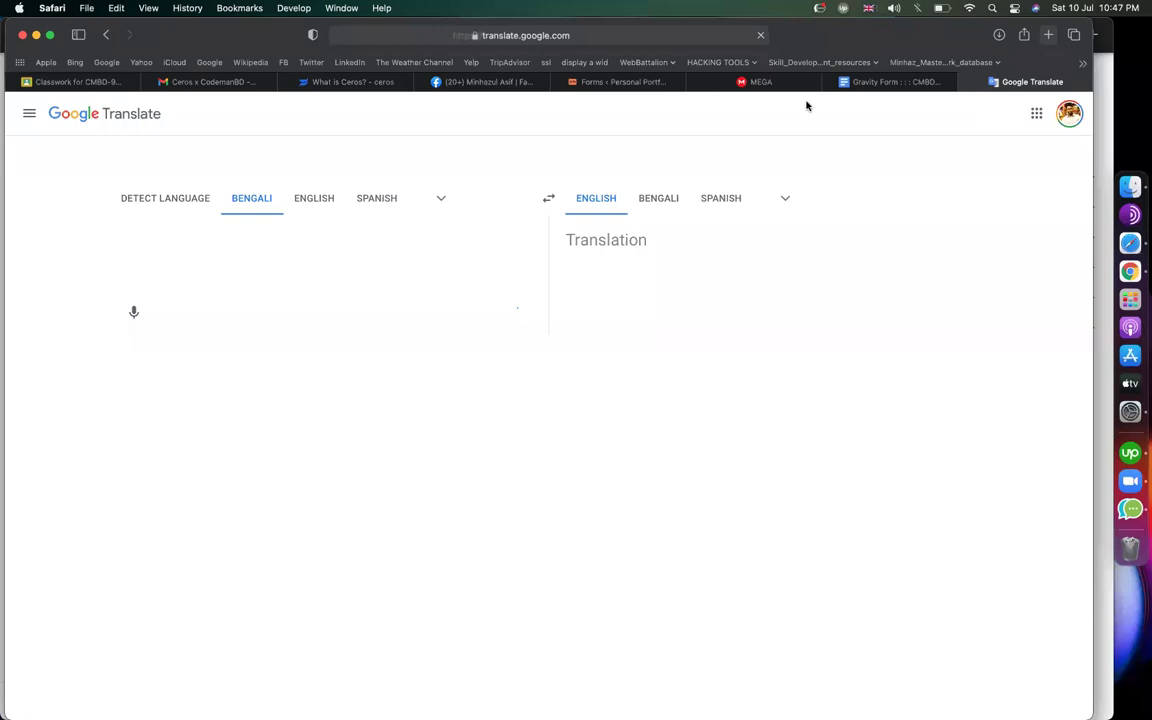
pyautogui.write('ba')
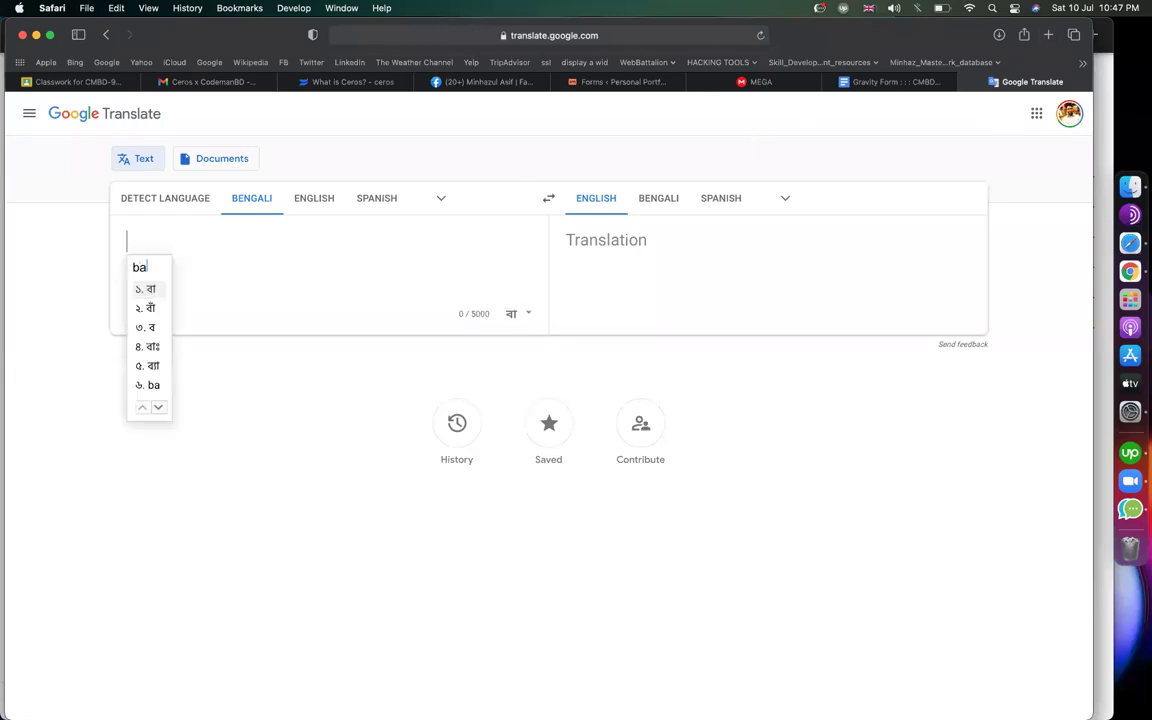
pyautogui.write('ngladesh kokhon')
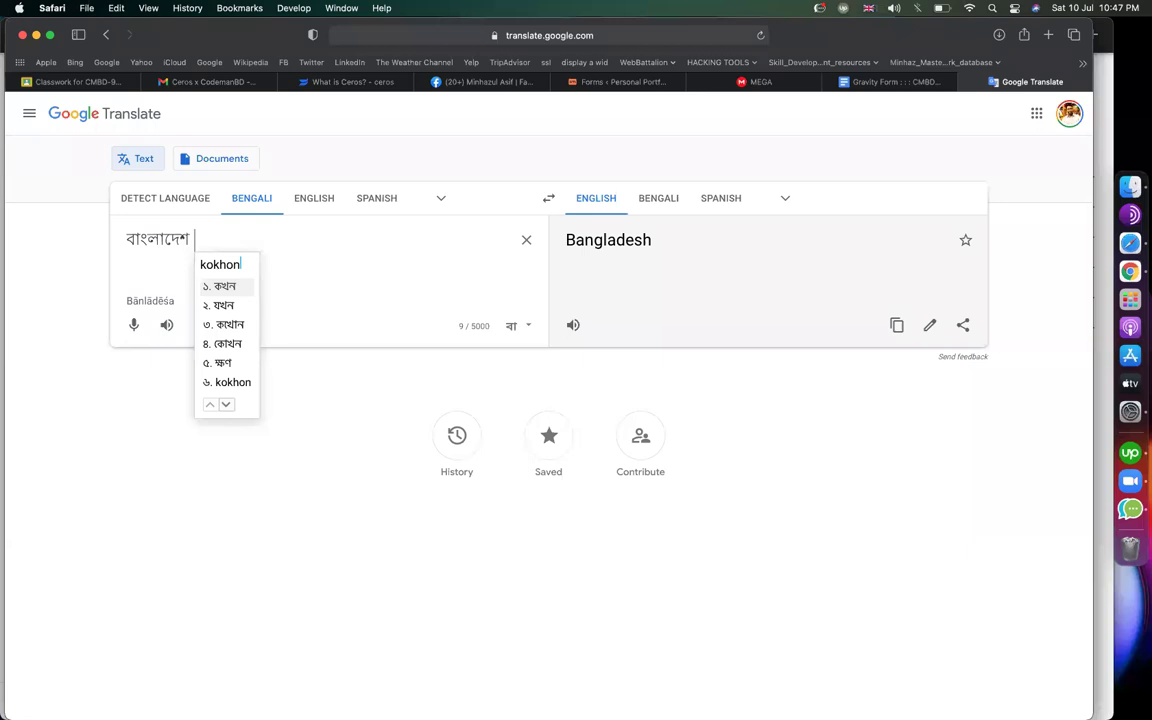
pyautogui.click(226, 288)
pyautogui.write('shedin ho')
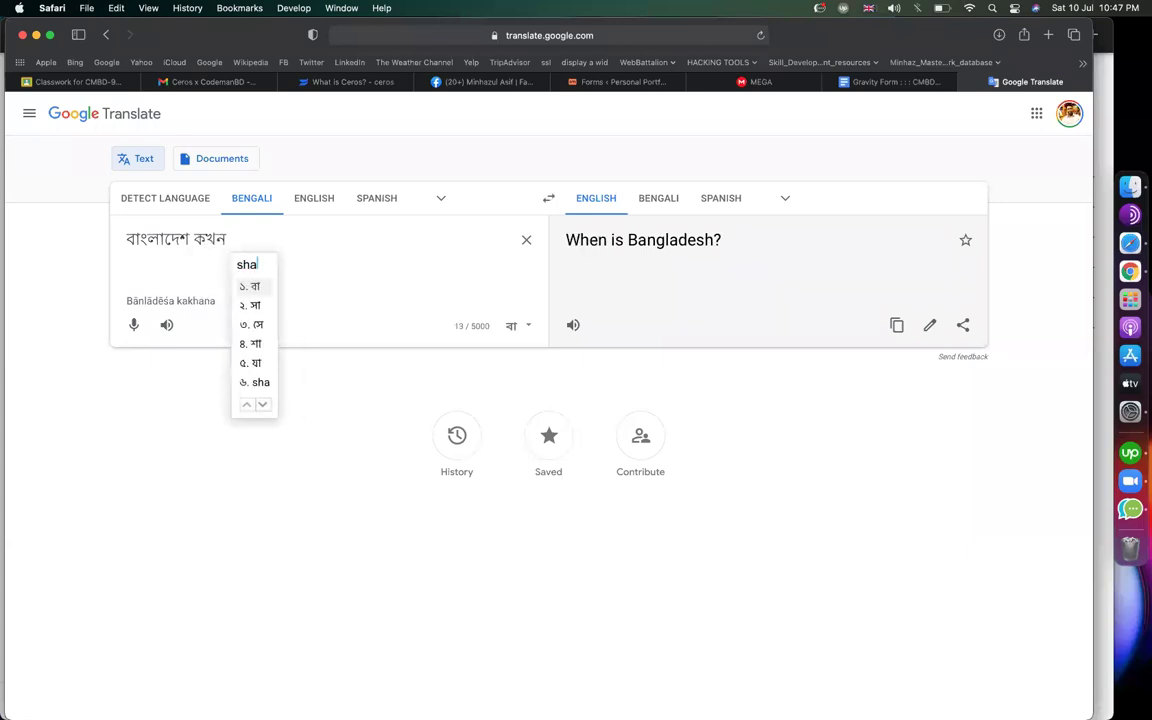
pyautogui.write('yechiche')
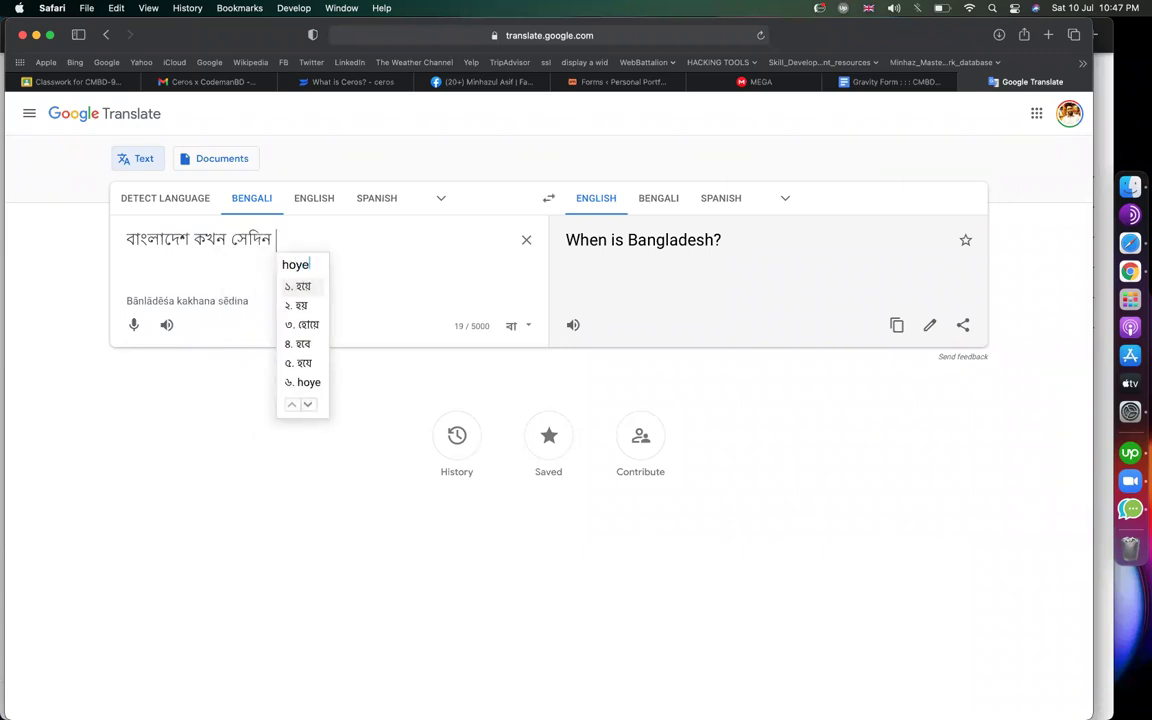
pyautogui.press('BackSpace')
pyautogui.press('BackSpace')
pyautogui.press('BackSpace')
pyautogui.press('BackSpace')
pyautogui.press('BackSpace')
pyautogui.press('BackSpace')
pyautogui.press('BackSpace')
pyautogui.press('BackSpace')
pyautogui.press('BackSpace')
pyautogui.press('BackSpace')
pyautogui.press('BackSpace')
pyautogui.press('BackSpace')
pyautogui.press('BackSpace')
pyautogui.press('BackSpace')
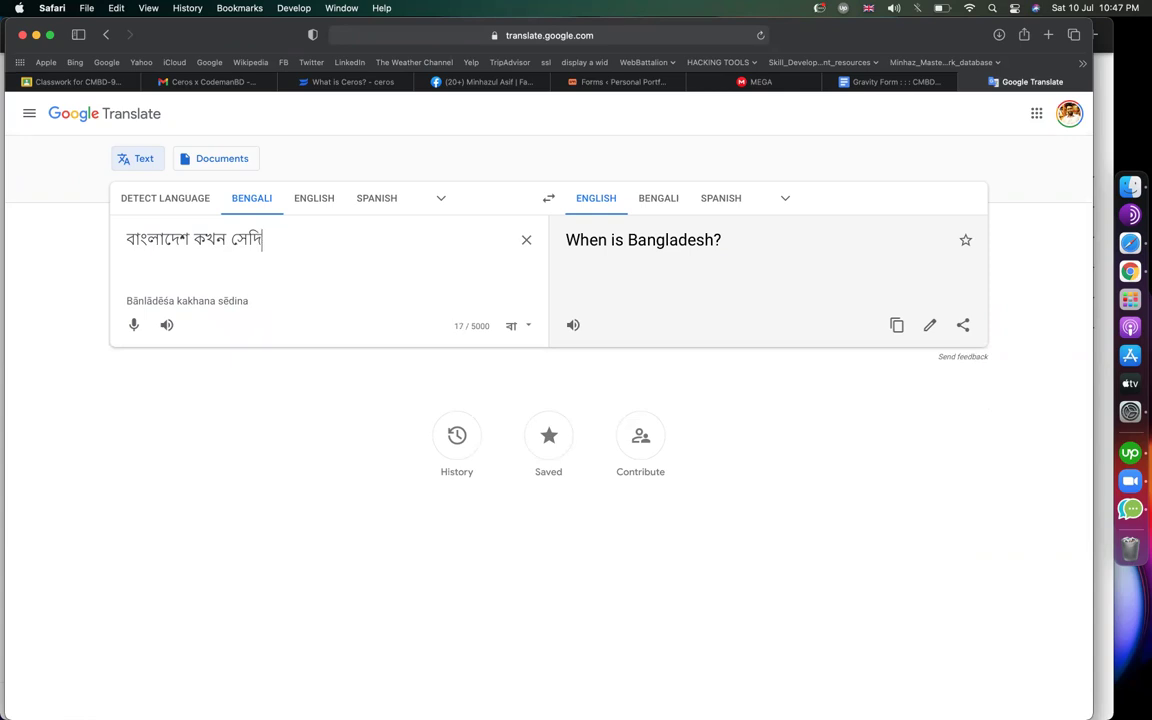
pyautogui.write('shadhin ')
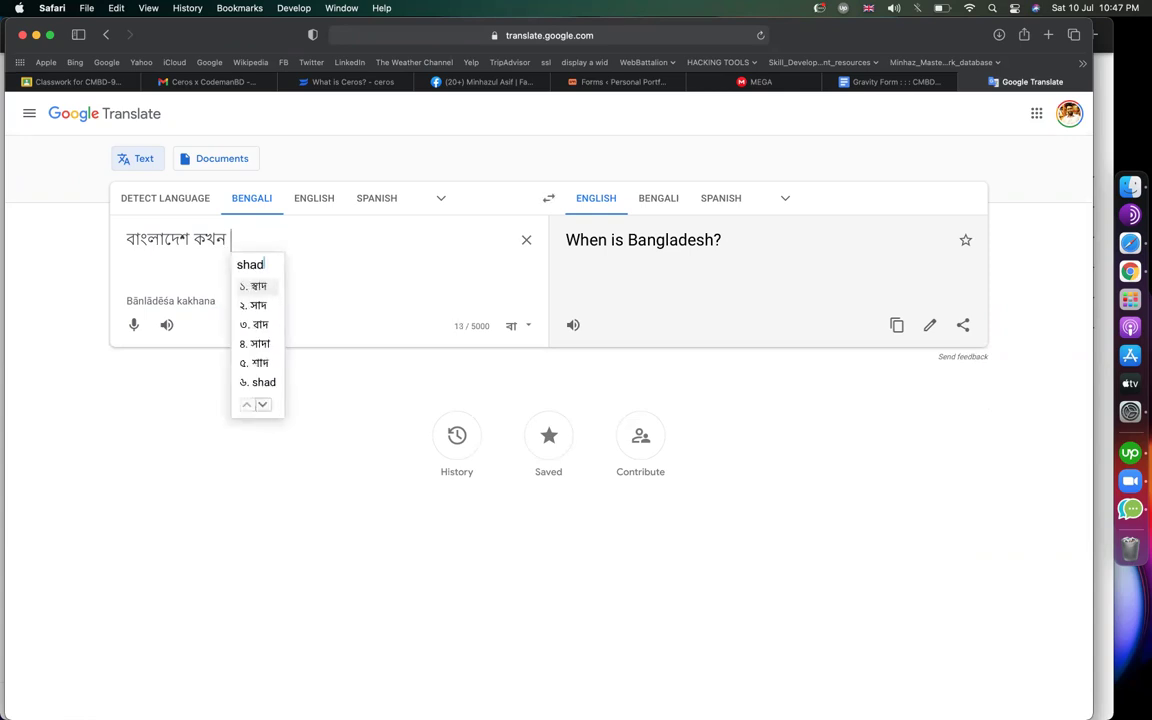
pyautogui.write('hoyechil ')
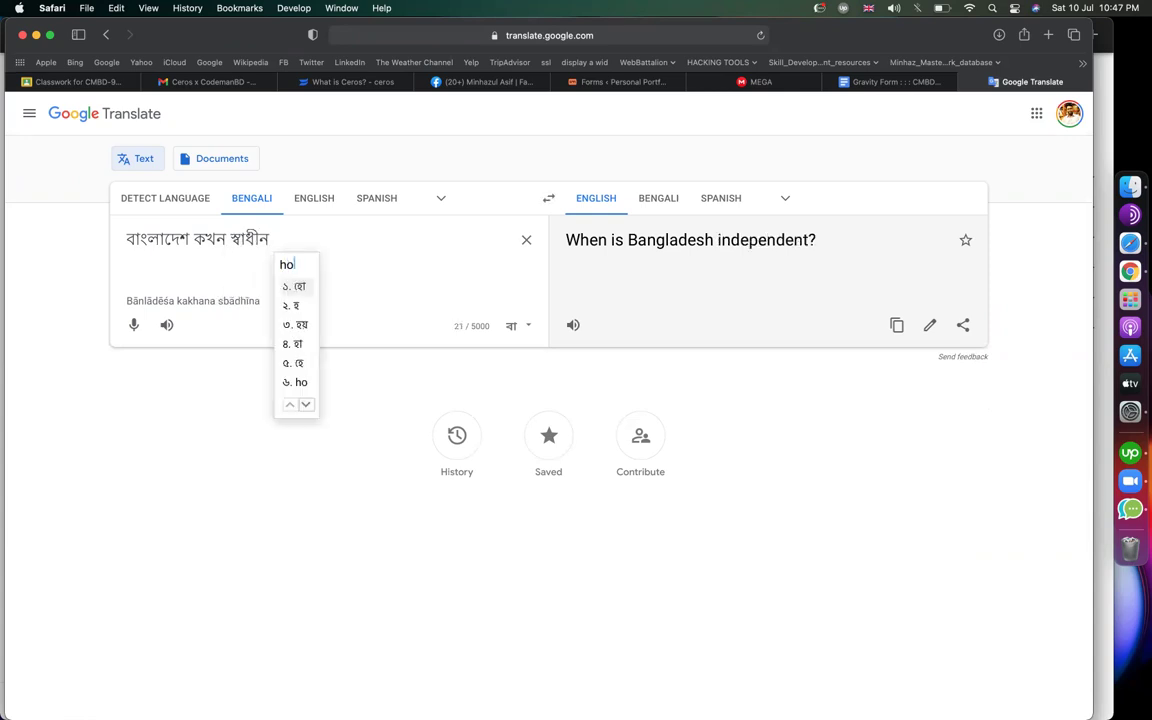
pyautogui.write('?')
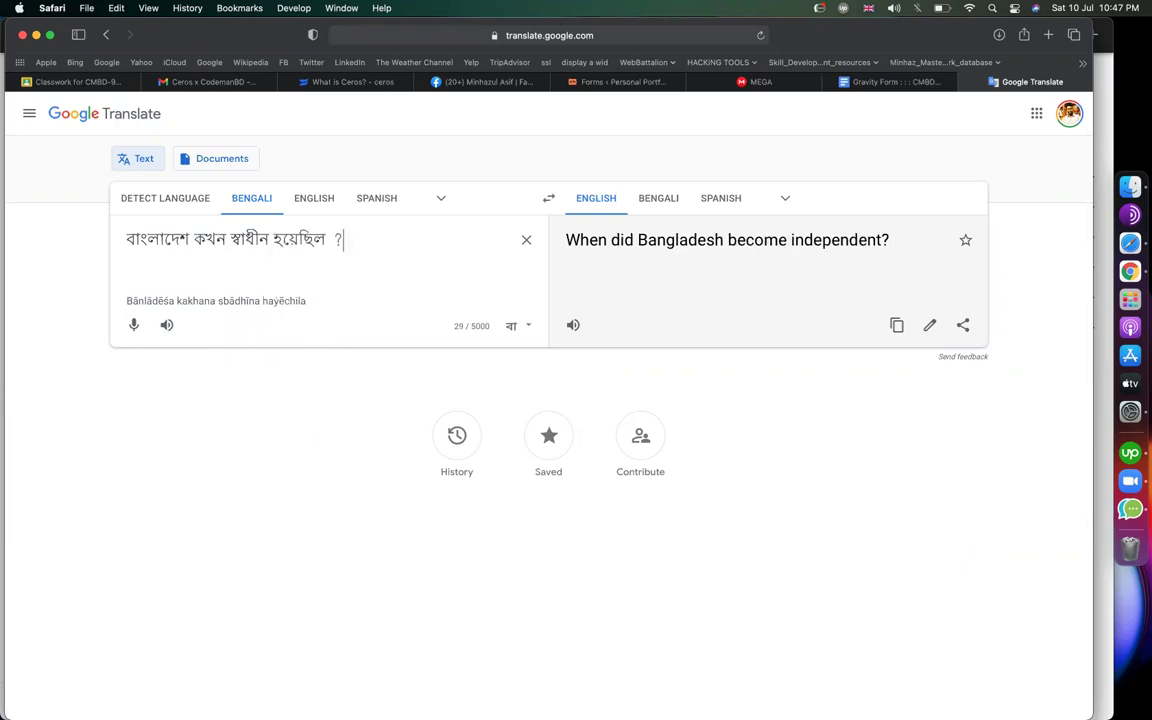
pyautogui.press('super+a')
pyautogui.press('super+c')
# Paste the Bengali independence question into the Quiz Question box
pyautogui.click(615, 81)
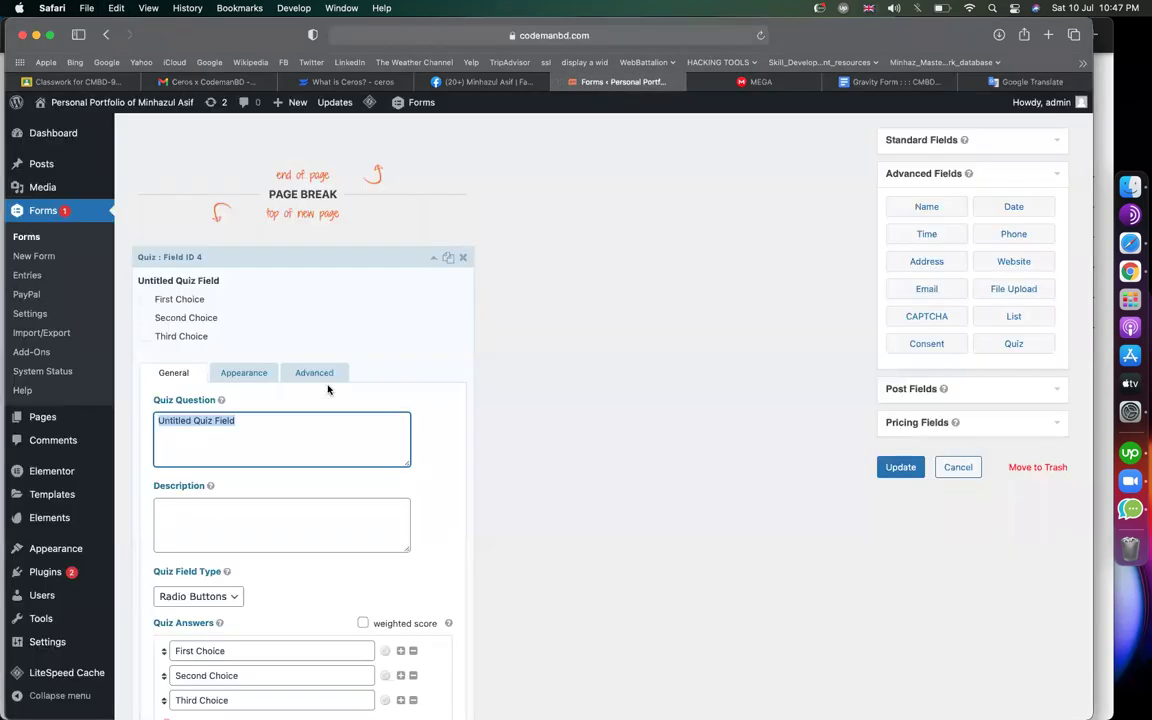
pyautogui.press('super+v')
pyautogui.scroll(-2, 320, 522)
# Replace the three quiz answers with 1972, 1952 and 1971
pyautogui.click(283, 527)
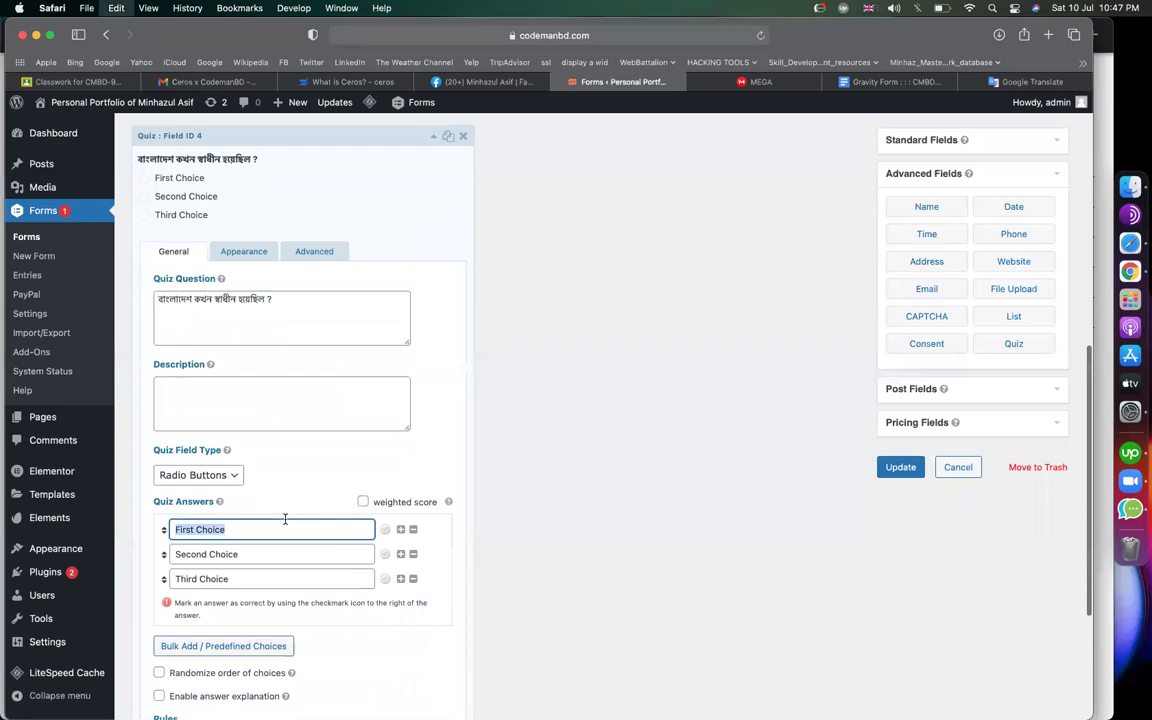
pyautogui.write('1972')
pyautogui.press('Tab')
pyautogui.write('1952')
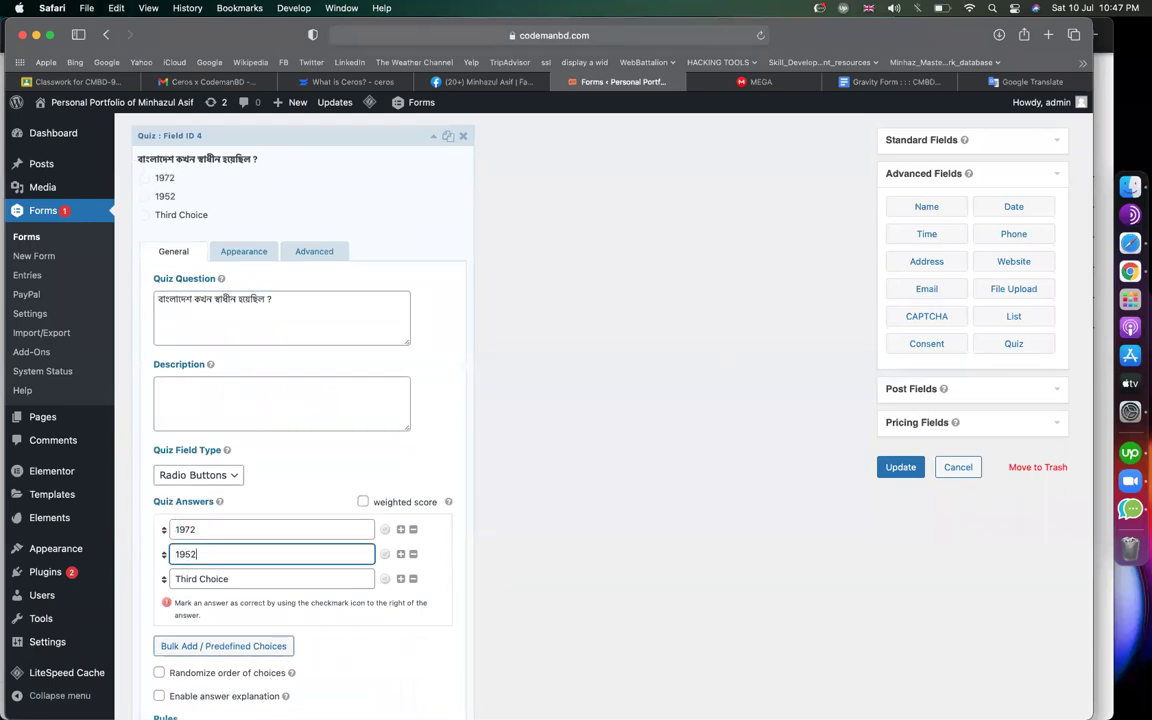
pyautogui.click(272, 581)
pyautogui.press('super+a')
pyautogui.write('1')
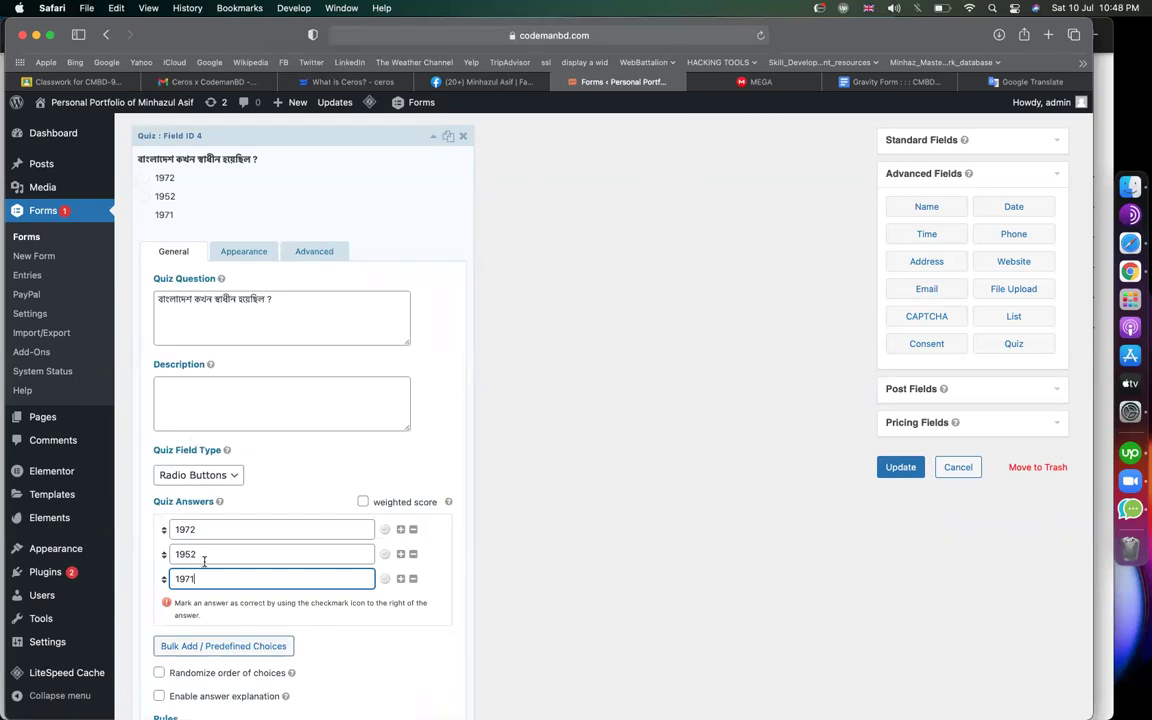
pyautogui.click(168, 604)
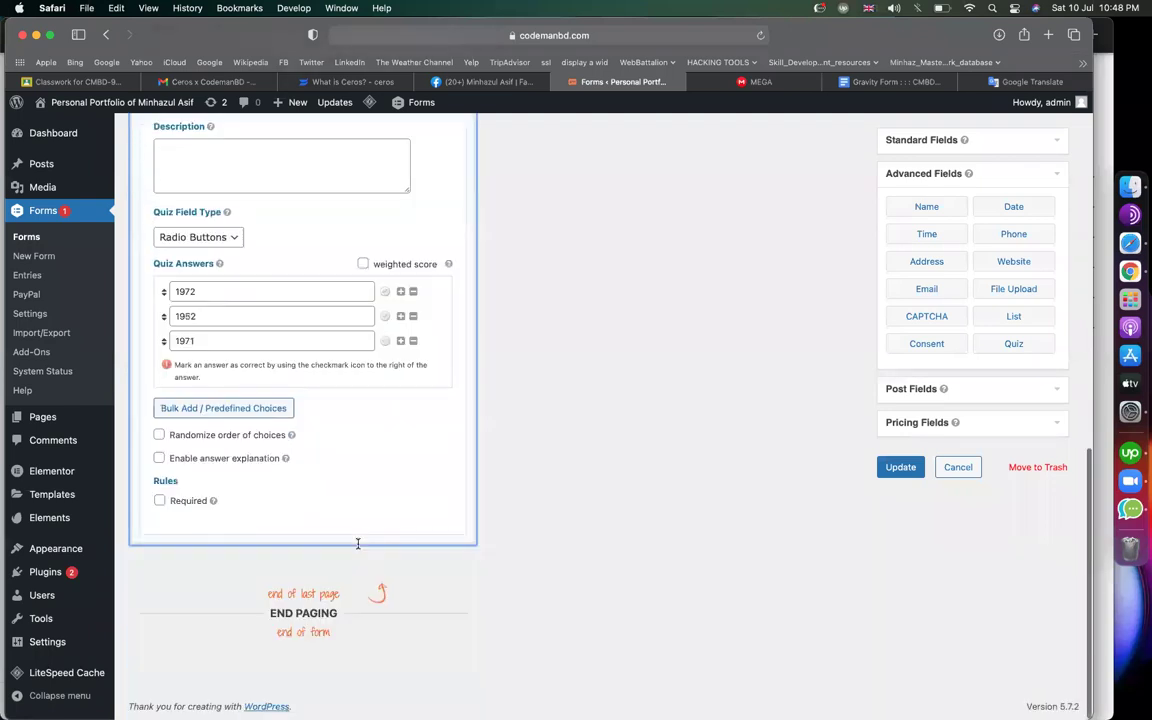
pyautogui.scroll(5, 357, 543)
pyautogui.scroll(-5, 357, 543)
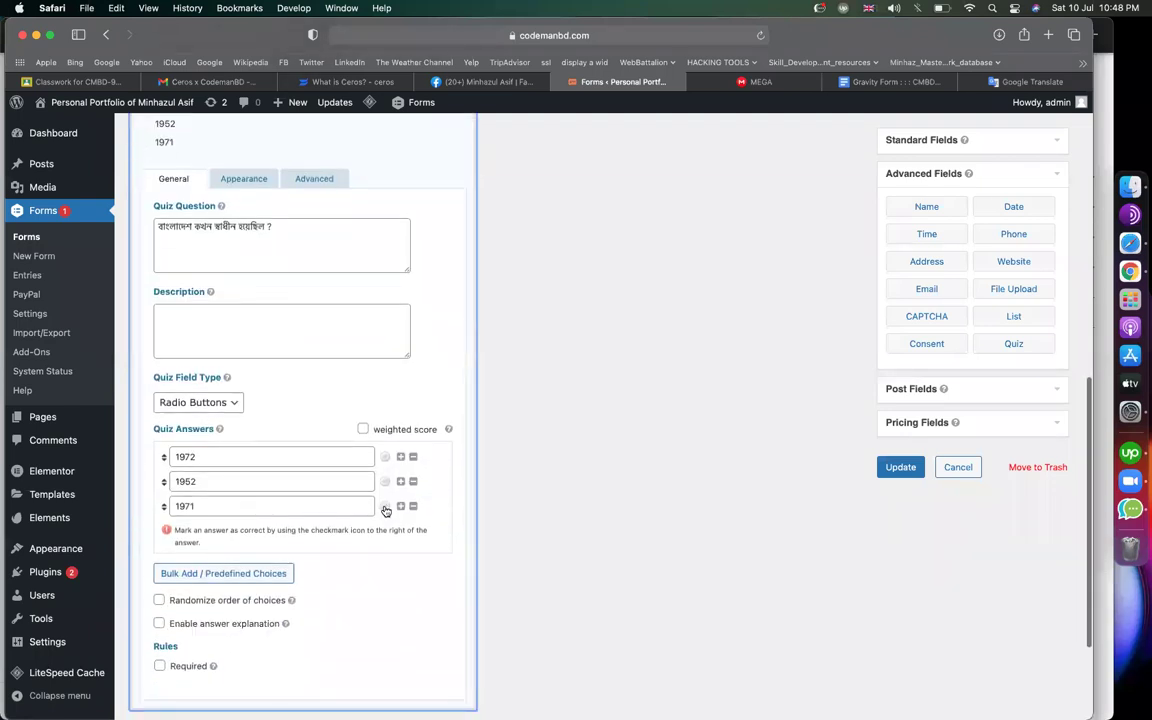
# Mark 1971 as correct and enable weighted scores of 0, 0 and 10
pyautogui.click(385, 507)
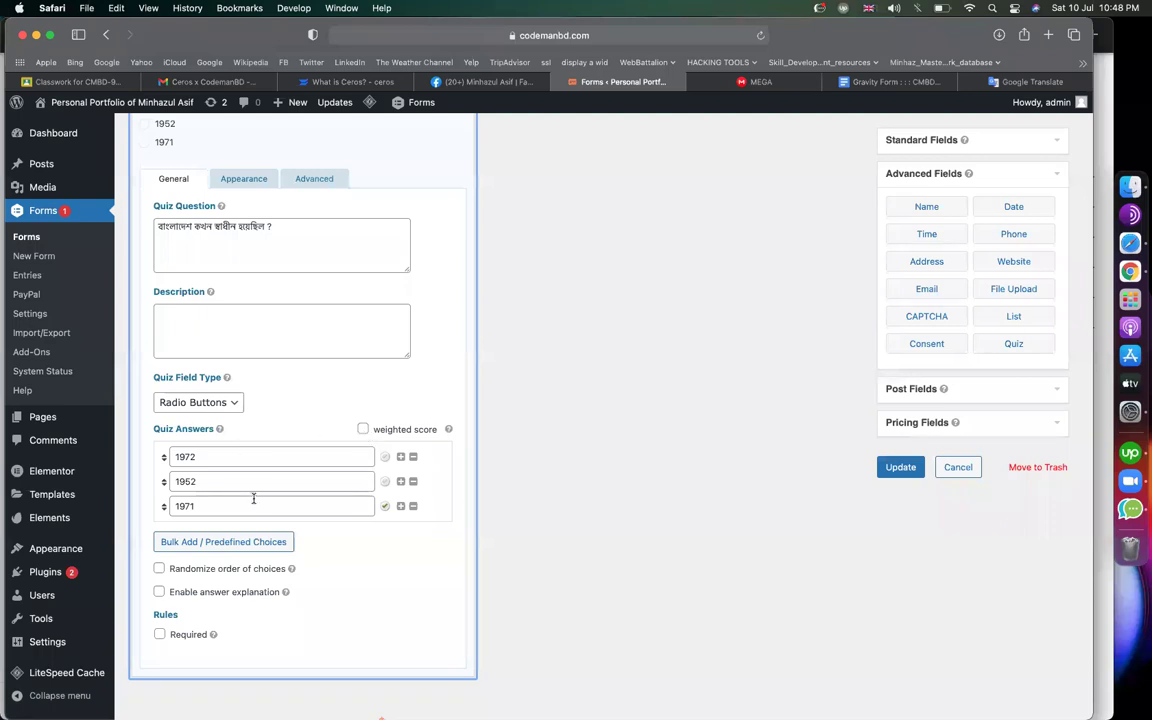
pyautogui.moveTo(279, 452)
pyautogui.click(385, 507)
pyautogui.click(363, 430)
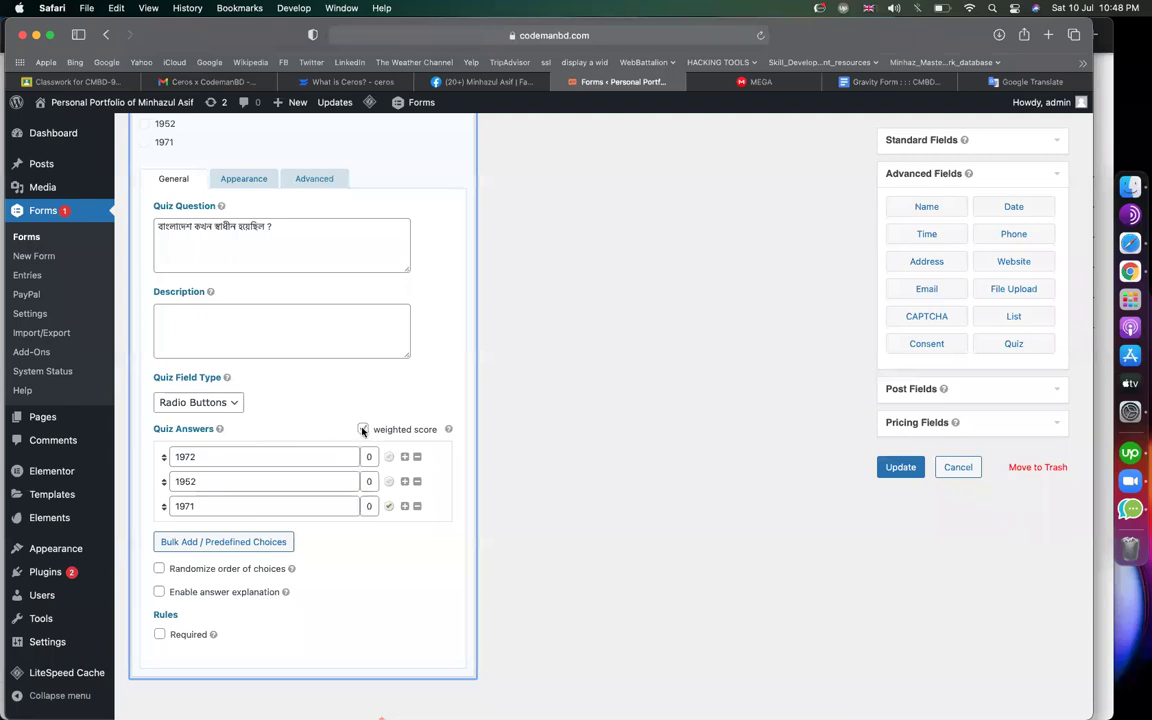
pyautogui.click(370, 457)
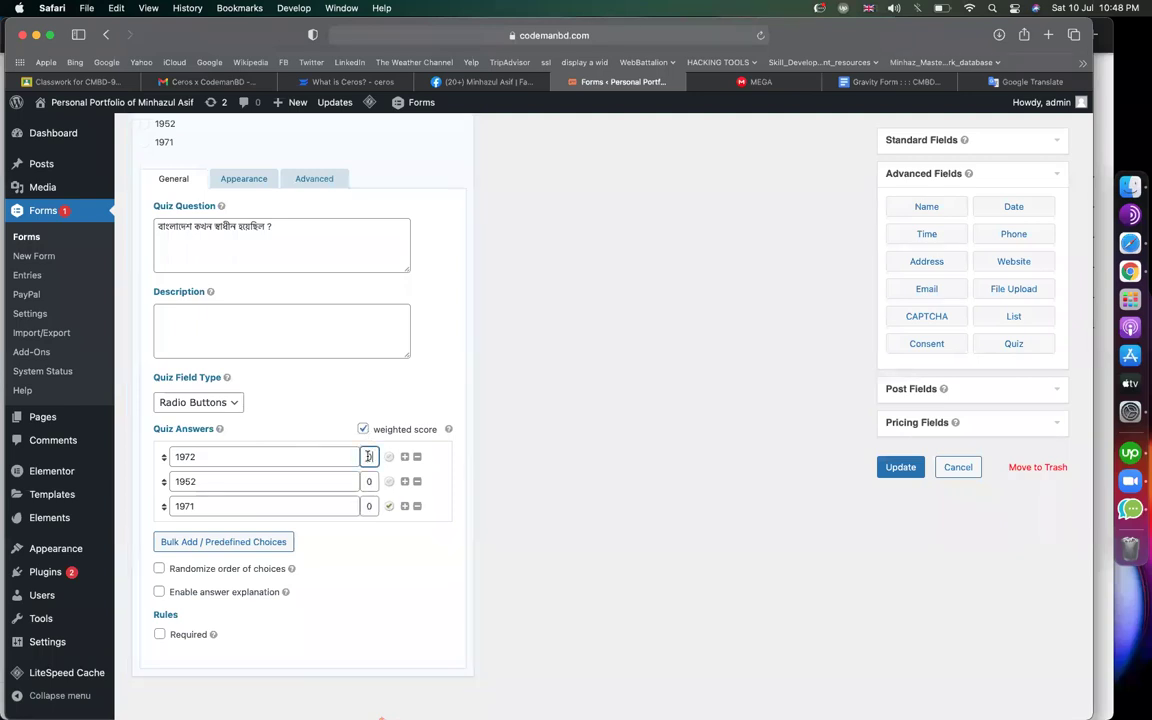
pyautogui.click(369, 481)
pyautogui.click(370, 507)
pyautogui.click(377, 548)
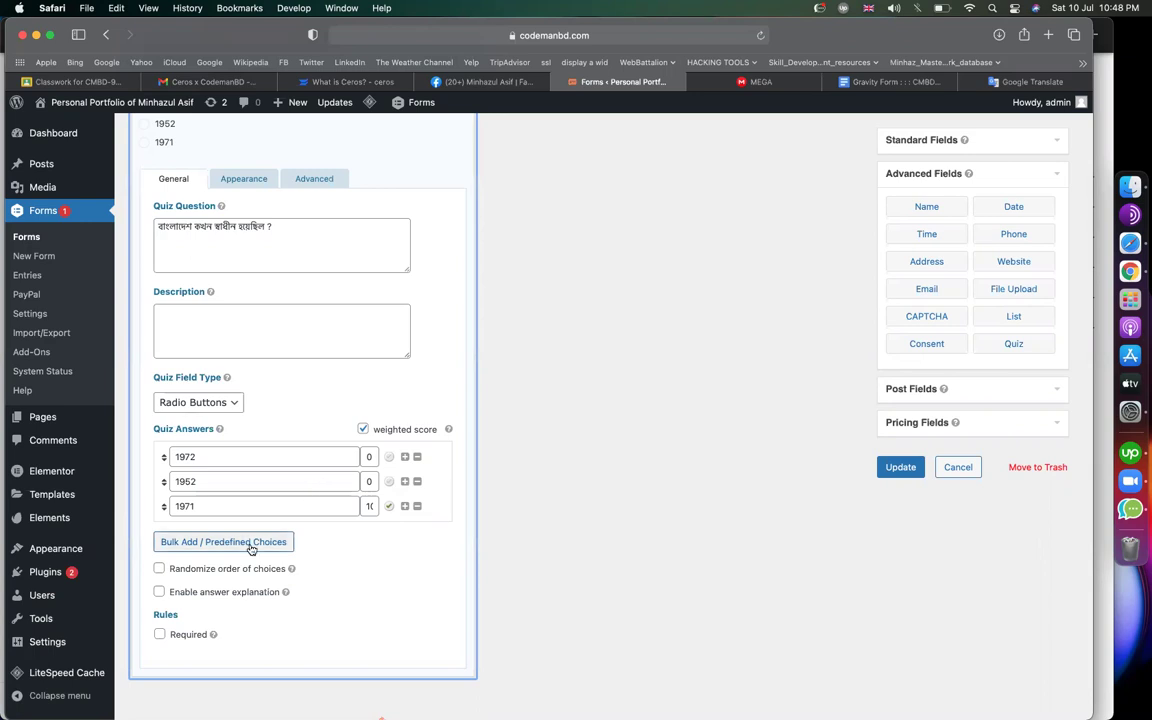
pyautogui.scroll(-1, 285, 548)
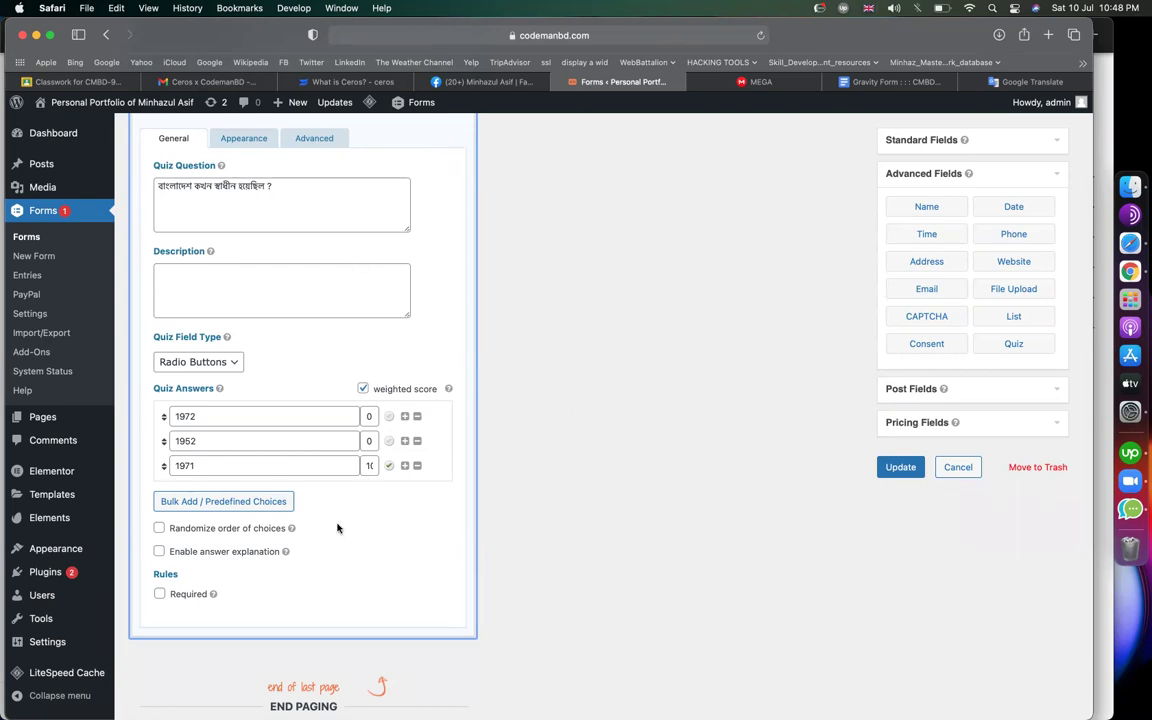
pyautogui.scroll(-2, 337, 528)
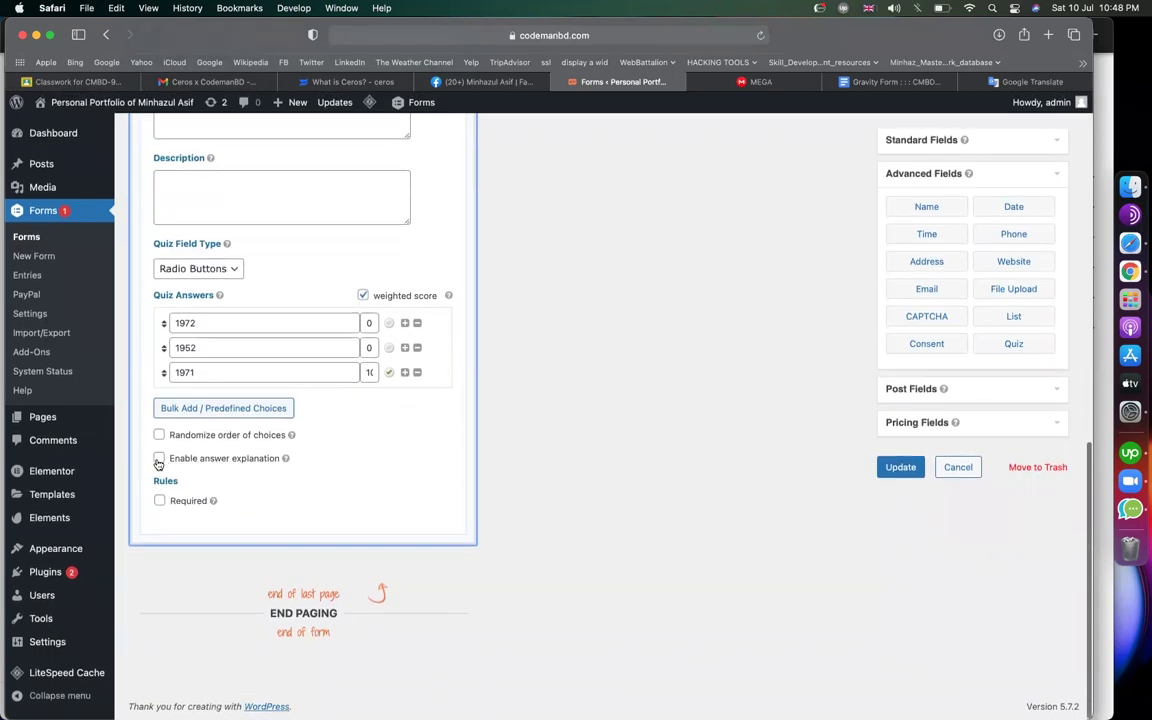
# Turn the answer explanation option on, then back off
pyautogui.click(158, 459)
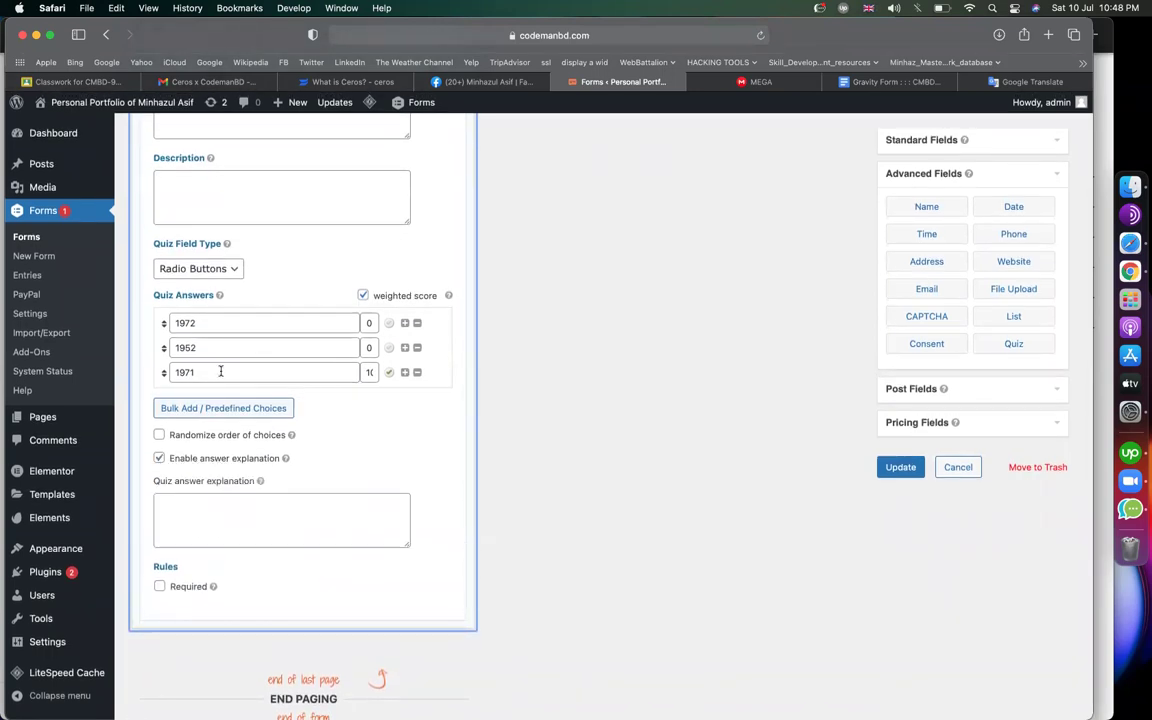
pyautogui.click(221, 499)
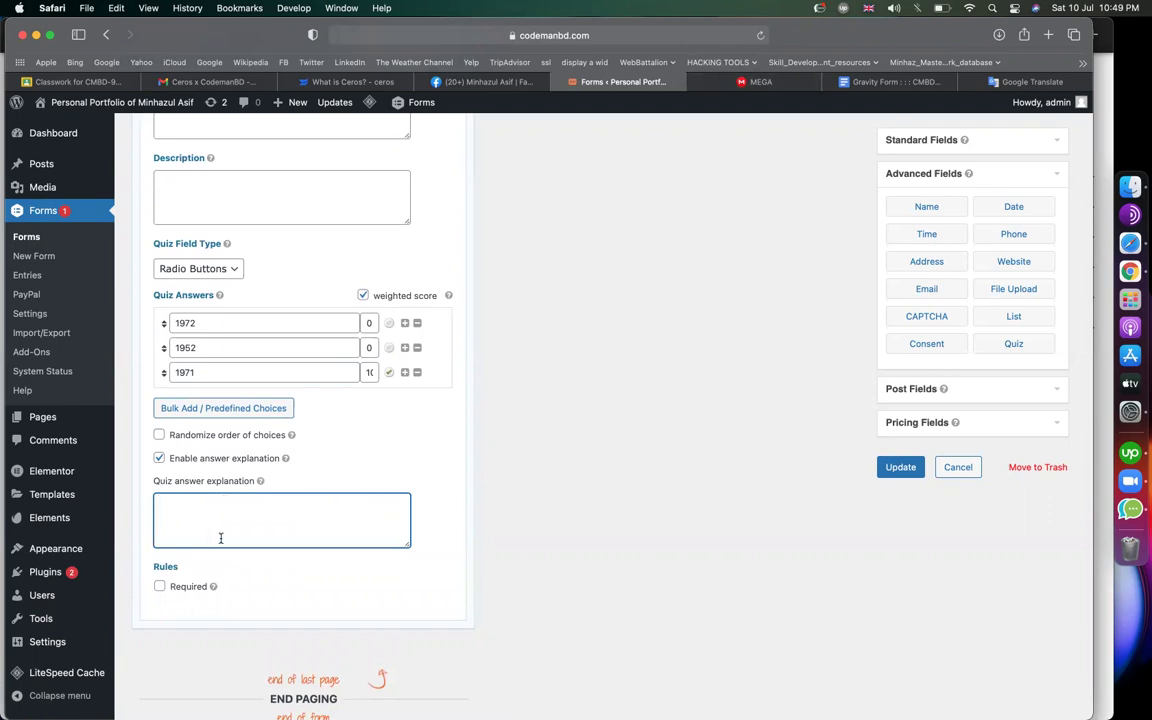
pyautogui.click(158, 459)
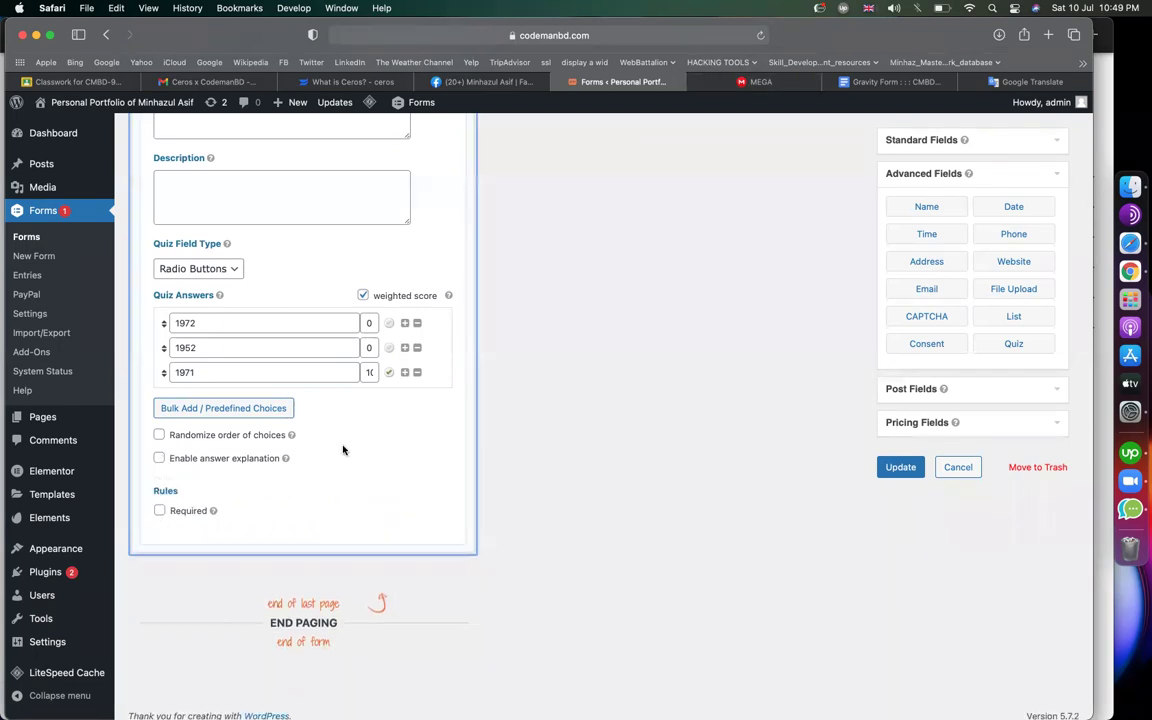
pyautogui.scroll(5, 334, 386)
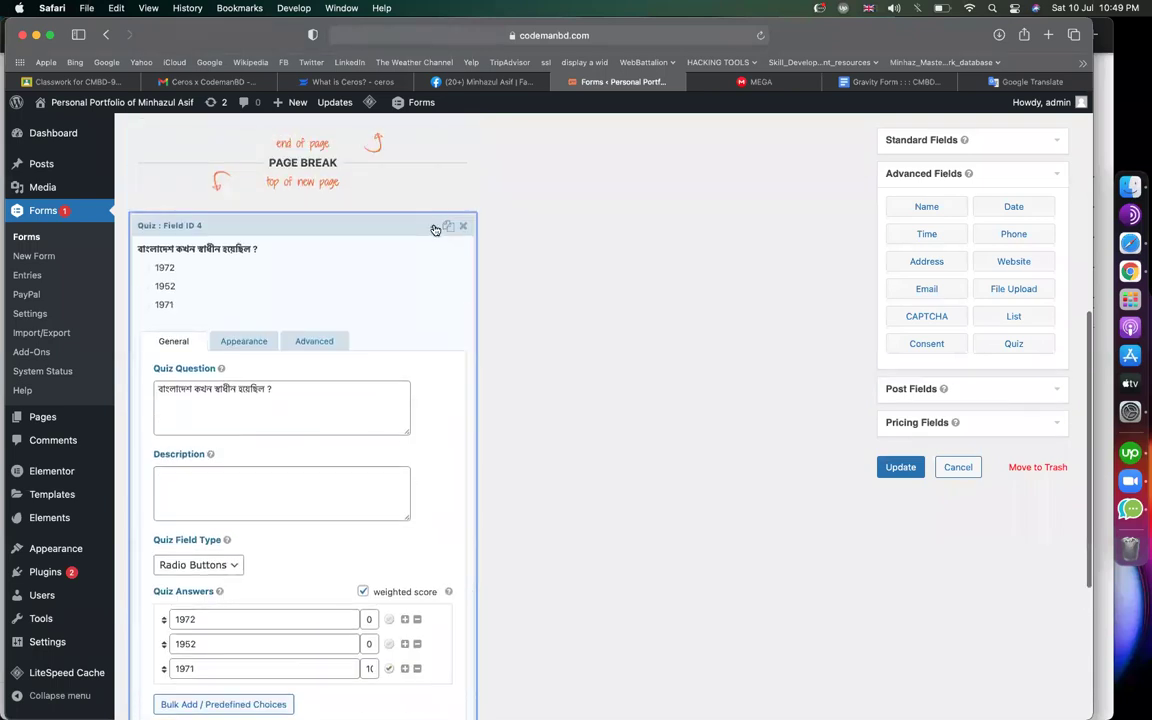
# Duplicate the quiz question into Field ID 5 and put the cursor in its question text
pyautogui.click(434, 227)
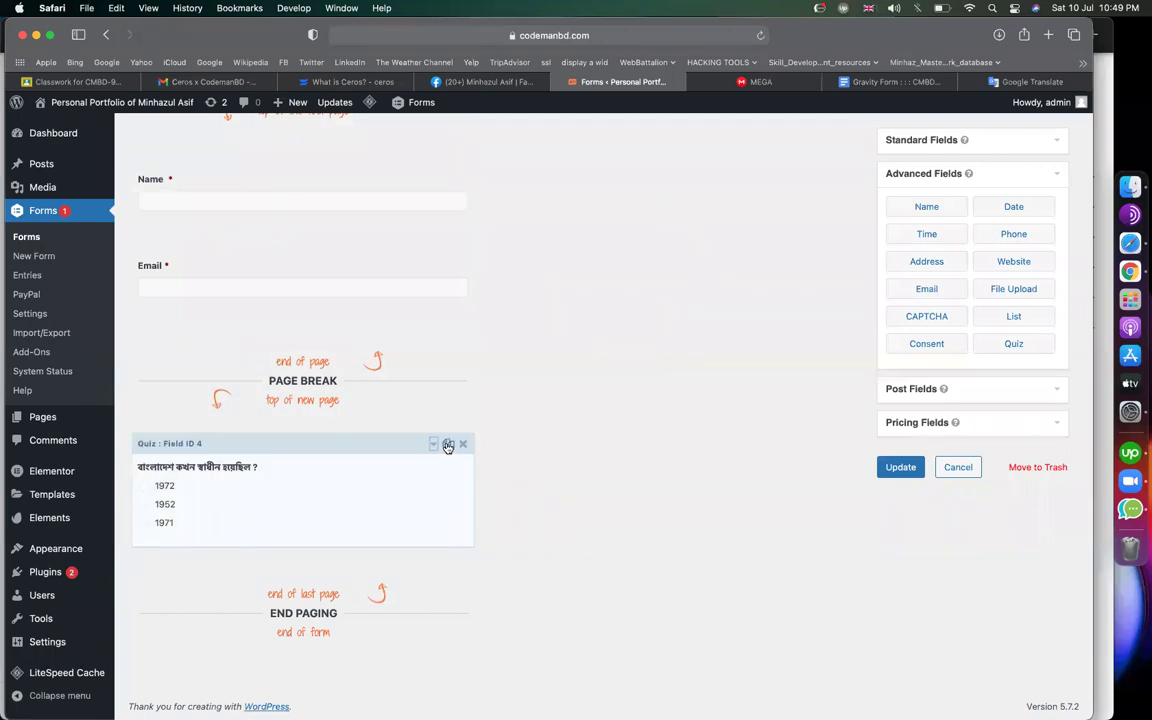
pyautogui.click(448, 443)
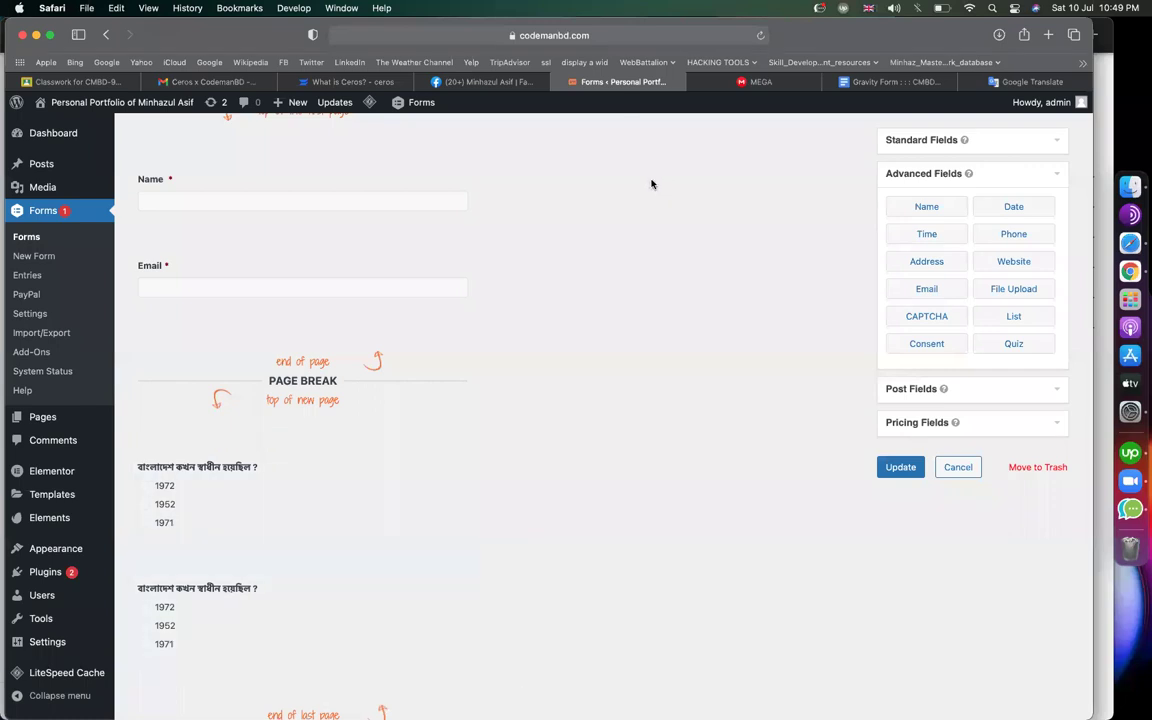
pyautogui.scroll(-3, 257, 491)
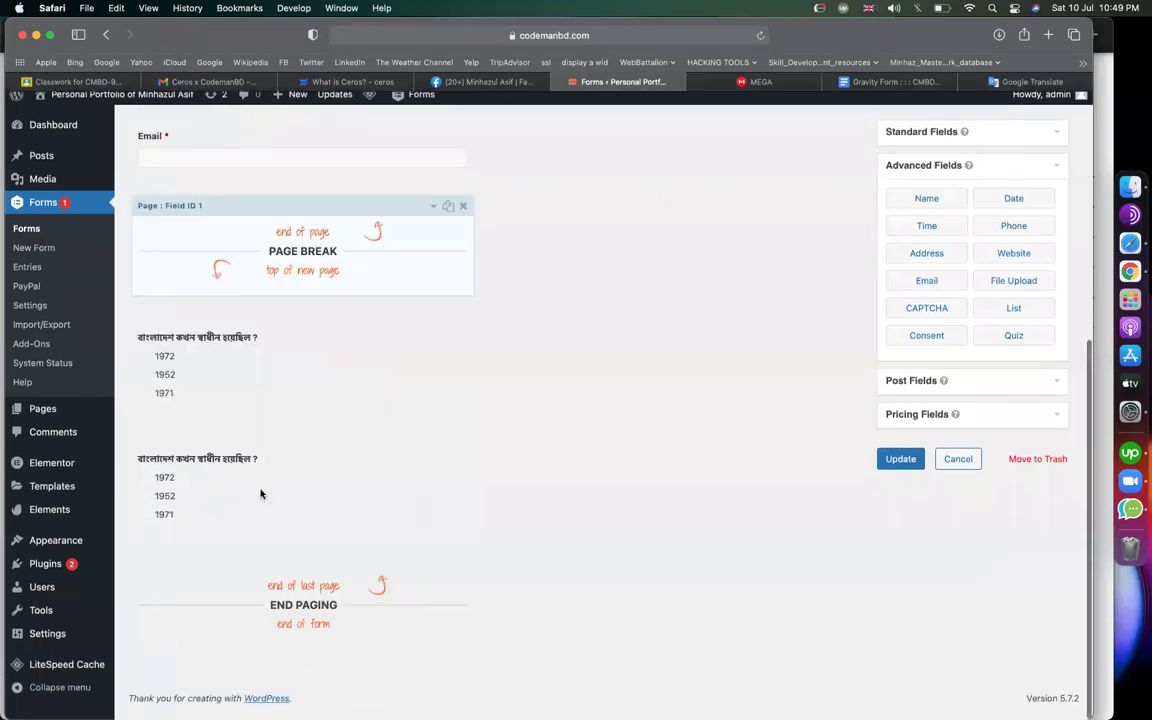
pyautogui.click(434, 473)
pyautogui.scroll(-5, 384, 460)
pyautogui.click(334, 442)
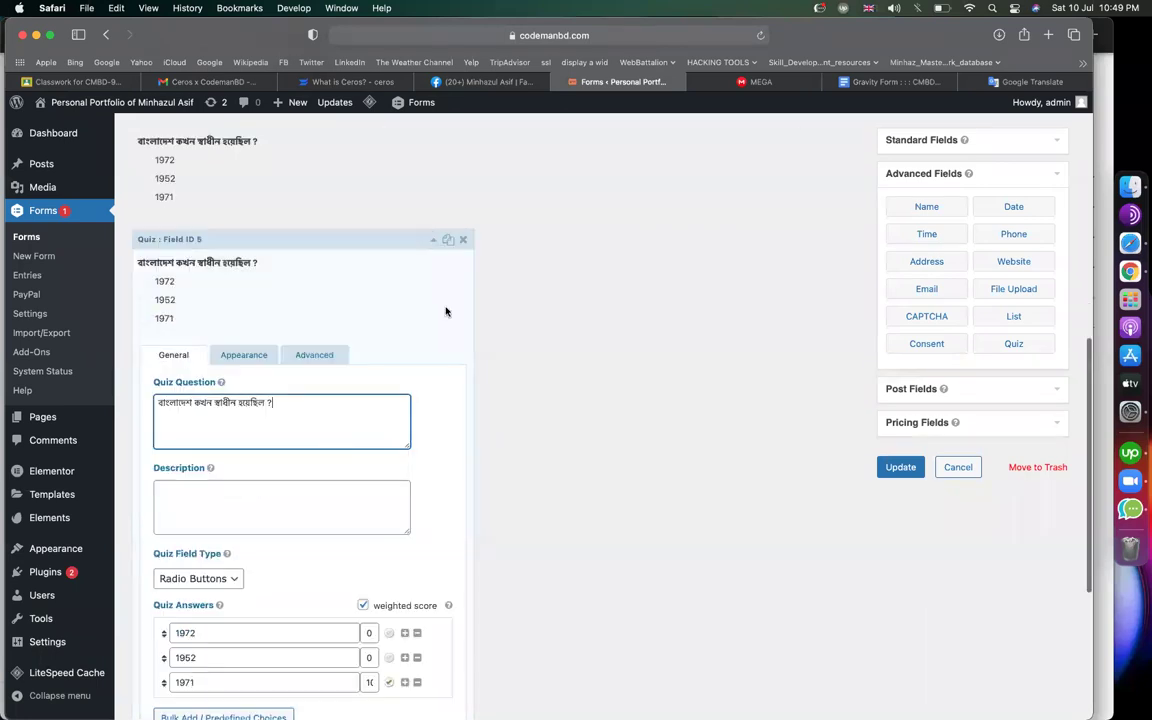
pyautogui.click(1028, 81)
# Rewrite the Bengali text to ask for Bangladesh's national fruit and copy it
pyautogui.moveTo(332, 240); pyautogui.dragTo(192, 240)
pyautogui.press('BackSpace')
pyautogui.write('r')
pyautogui.press('space')
pyautogui.write('jati ?')
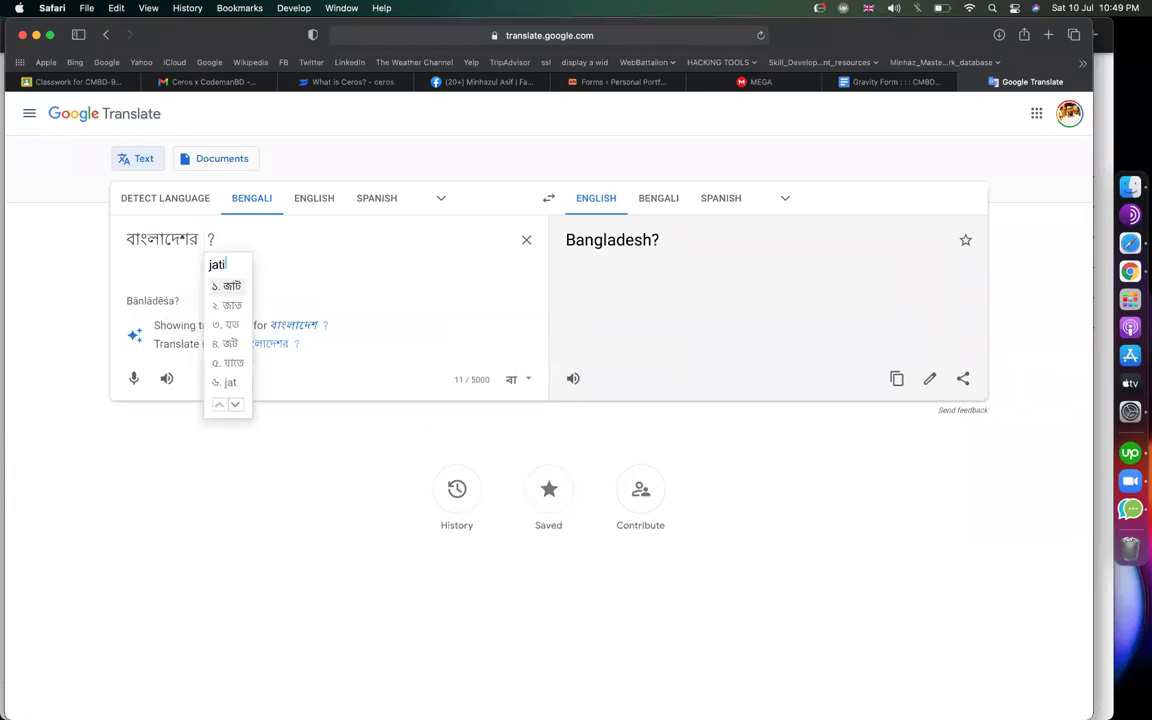
pyautogui.write('y fol')
pyautogui.press('super+a')
pyautogui.press('super+c')
# Replace the second quiz question's text with the Bangladesh national-fruit question
pyautogui.click(590, 82)
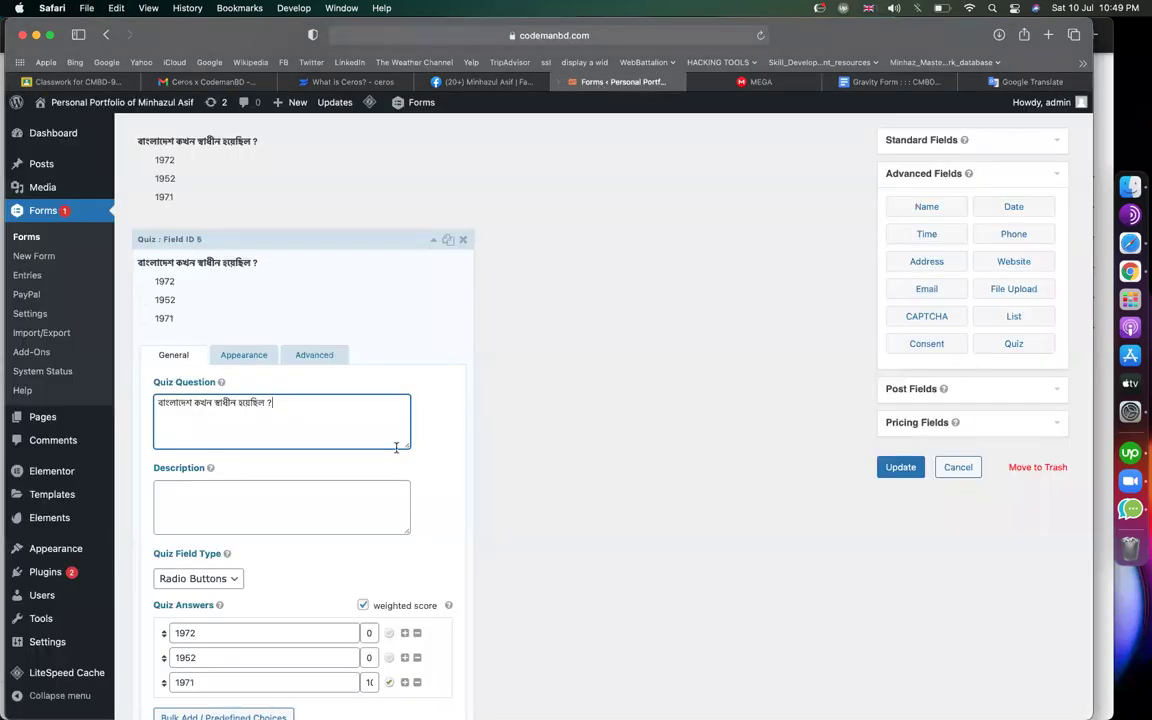
pyautogui.press('super+a')
pyautogui.press('super+v')
pyautogui.scroll(-2, 347, 478)
# Replace the answers 1972, 1952 and 1971 with mango, jackfruit and lichi
pyautogui.doubleClick(262, 535)
pyautogui.write('am')
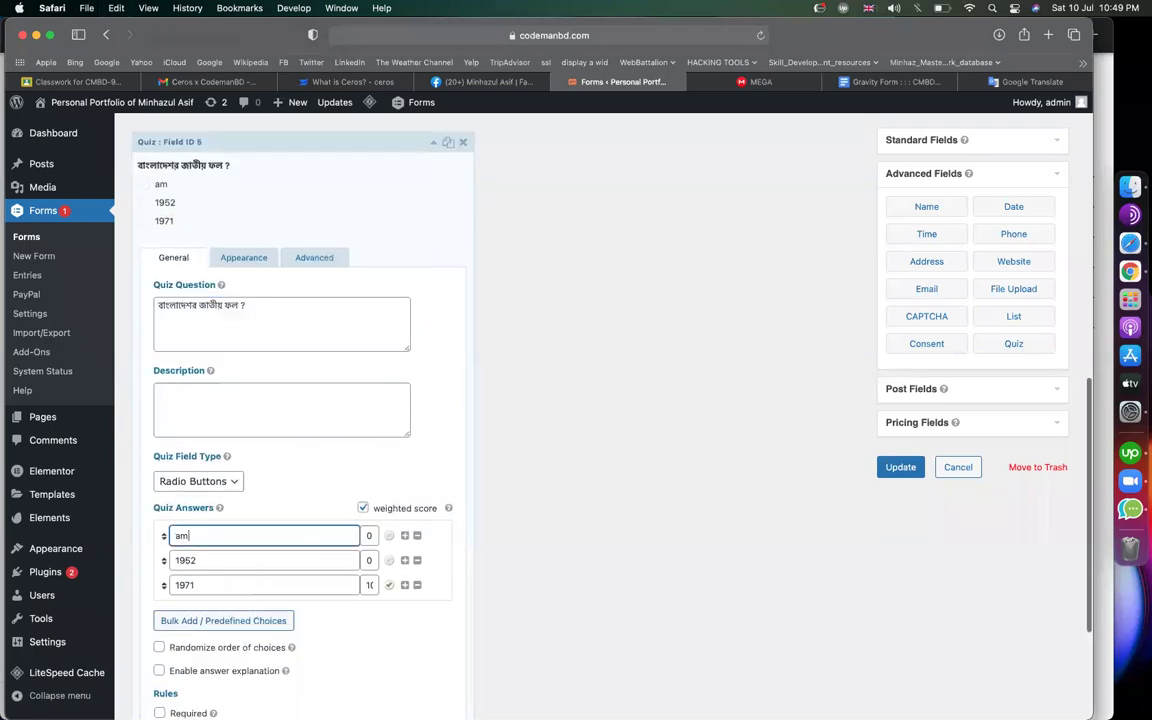
pyautogui.press('BackSpace')
pyautogui.press('BackSpace')
pyautogui.write('mango')
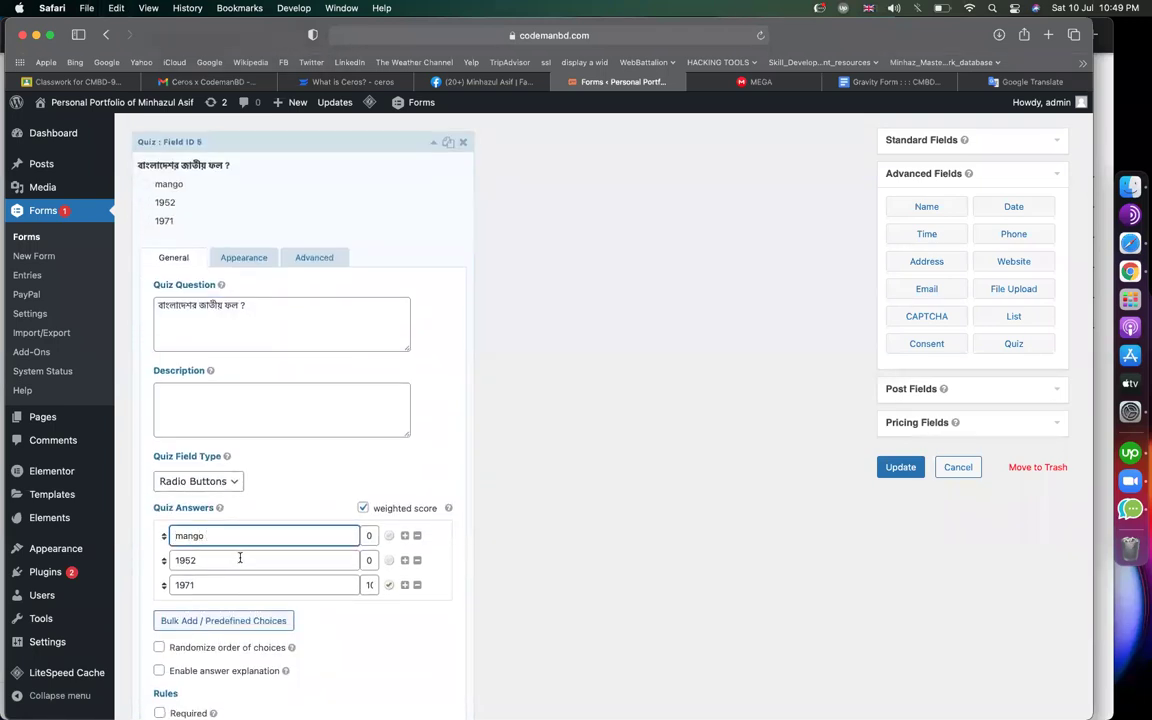
pyautogui.doubleClick(240, 558)
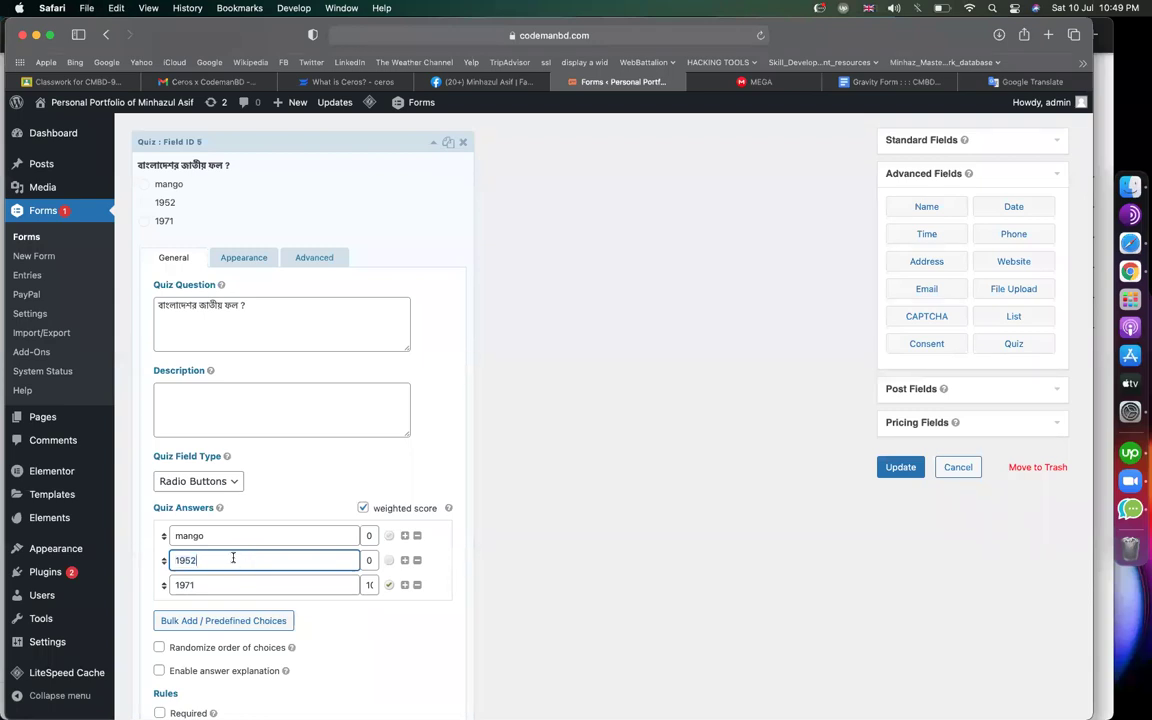
pyautogui.write('jackfruit')
pyautogui.doubleClick(240, 584)
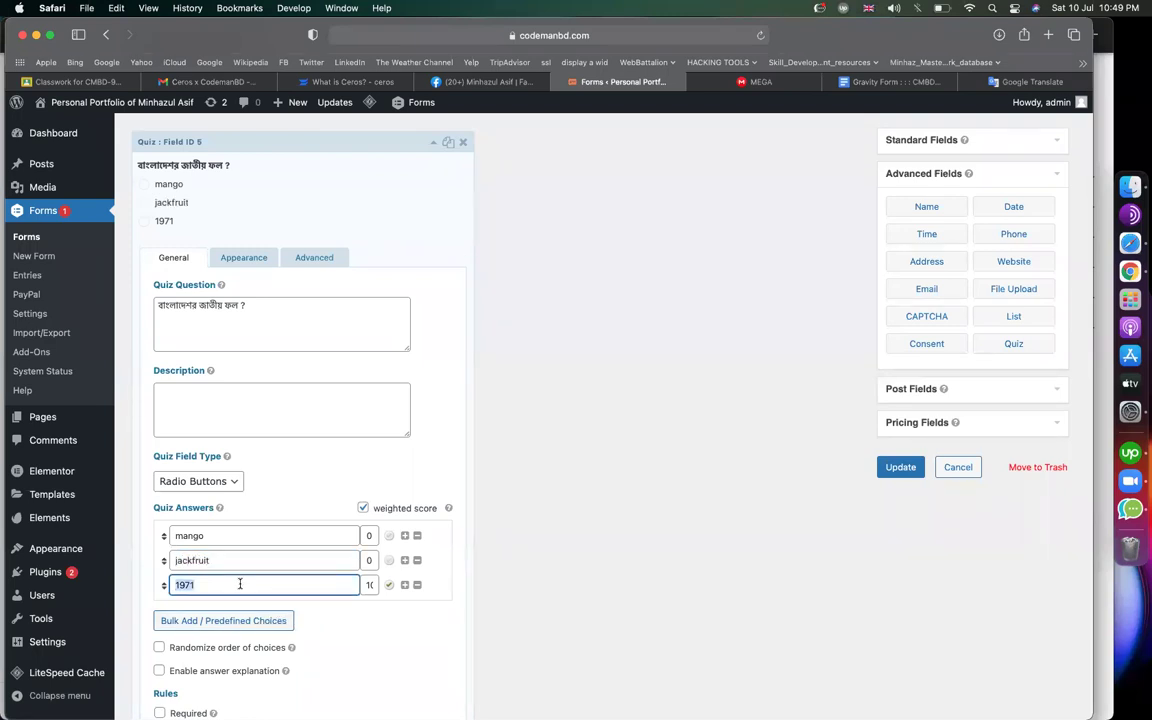
pyautogui.write('litchi')
pyautogui.press('BackSpace')
pyautogui.press('BackSpace')
pyautogui.press('BackSpace')
pyautogui.press('BackSpace')
pyautogui.press('BackSpace')
pyautogui.write('c')
# Give jackfruit a score of 10 and lichi 0, then update the form
pyautogui.press('Tab')
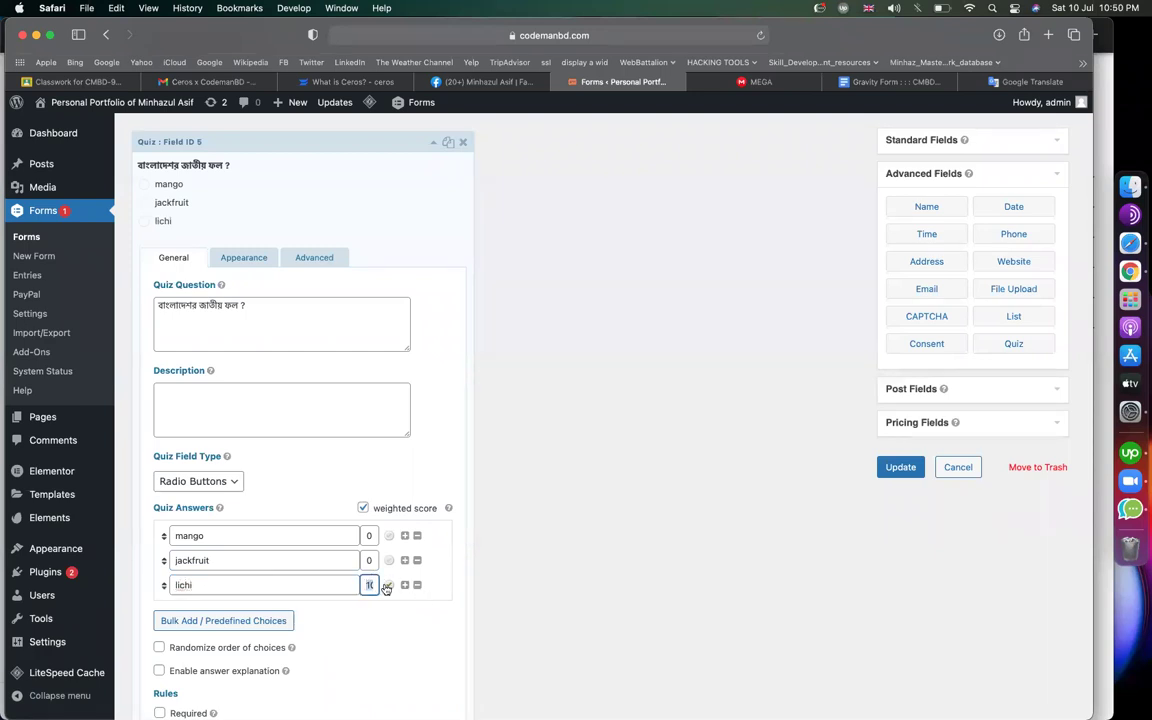
pyautogui.click(389, 586)
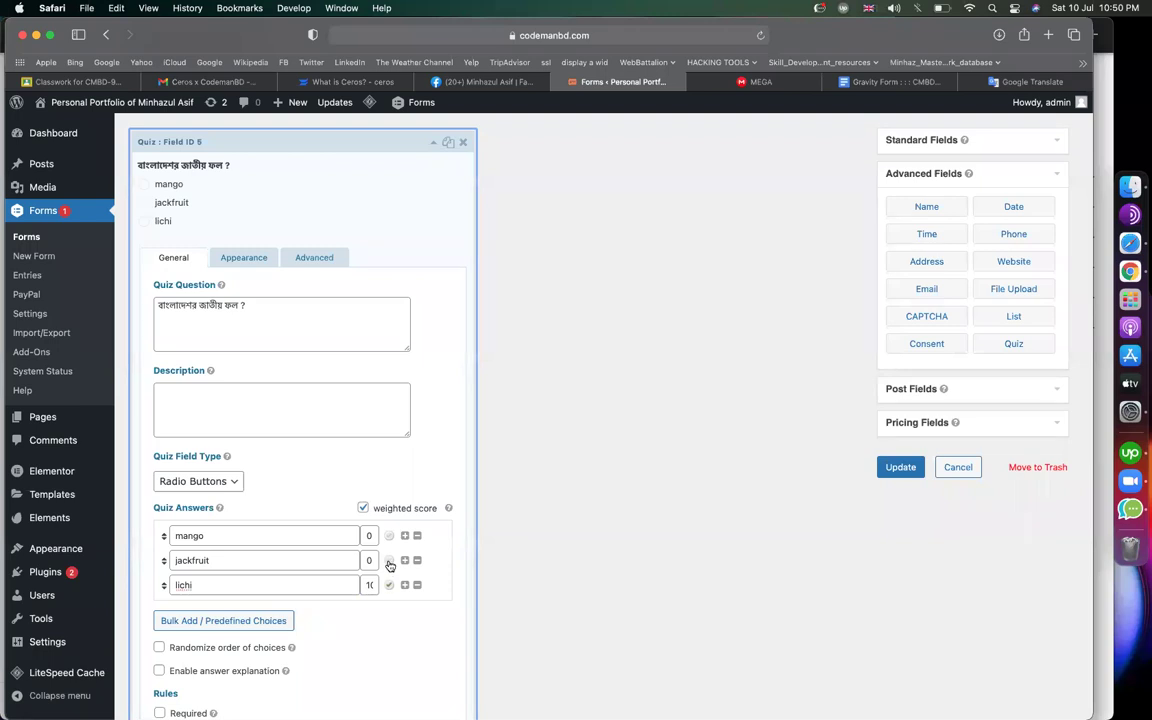
pyautogui.click(372, 590)
pyautogui.click(366, 561)
pyautogui.scroll(1, 337, 403)
pyautogui.scroll(2, 337, 403)
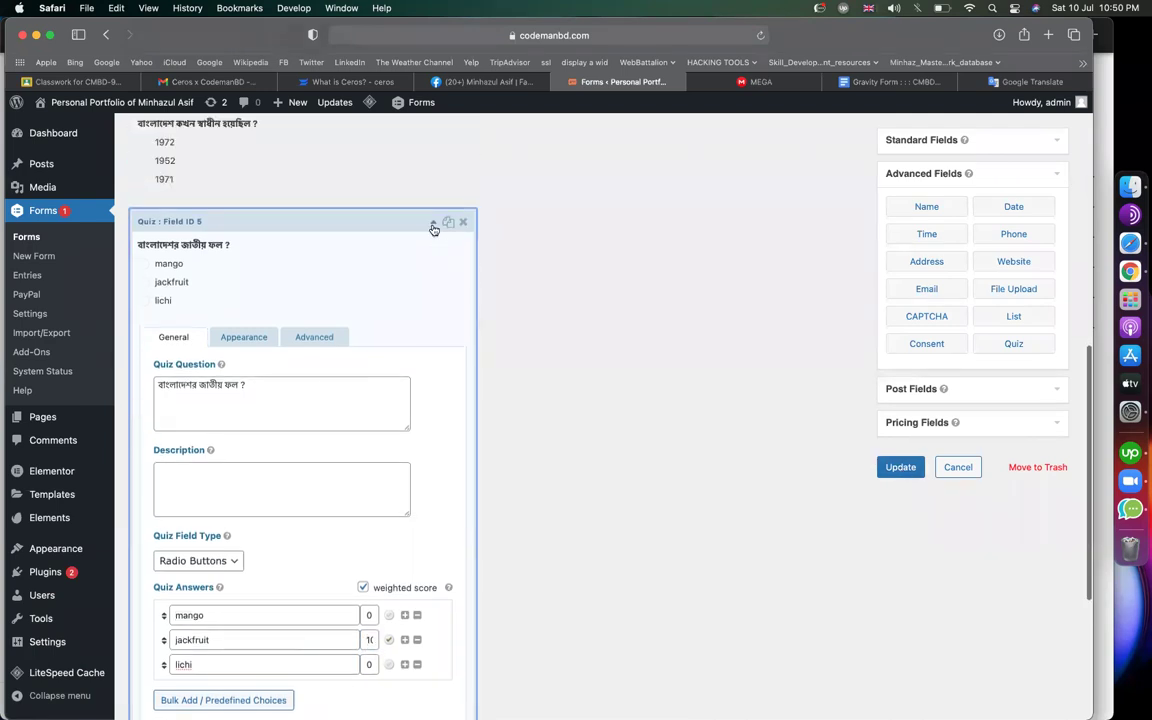
pyautogui.click(433, 221)
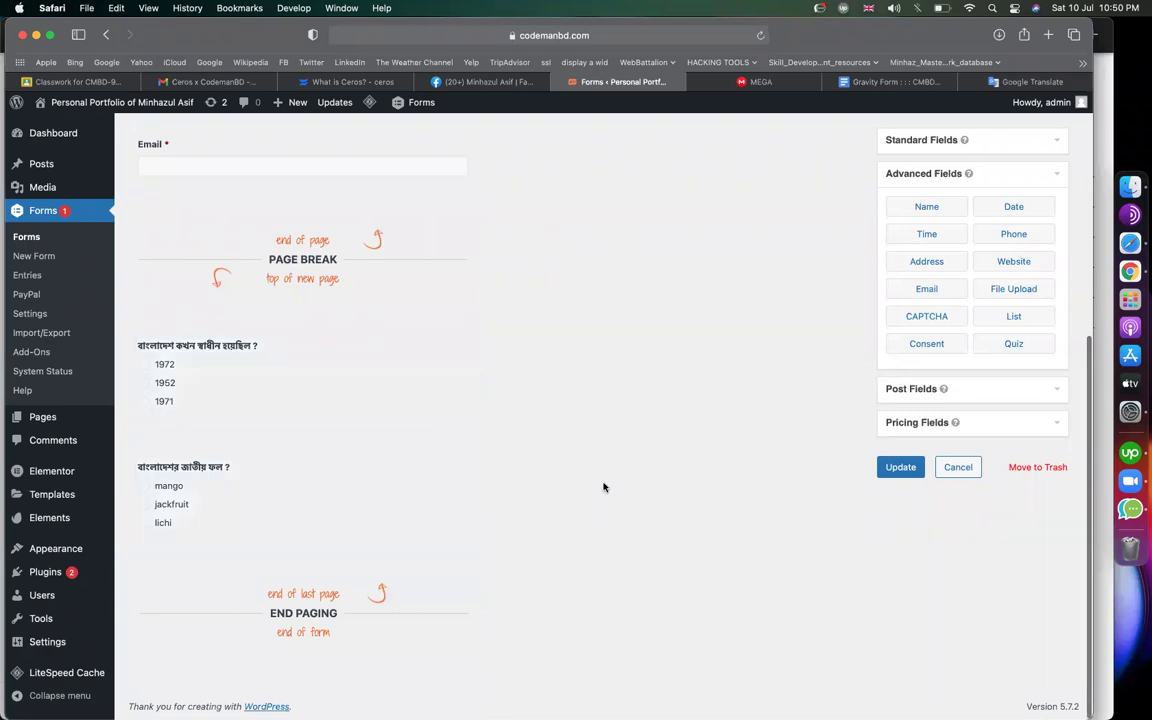
pyautogui.scroll(3, 571, 429)
pyautogui.scroll(-2, 571, 429)
pyautogui.click(892, 470)
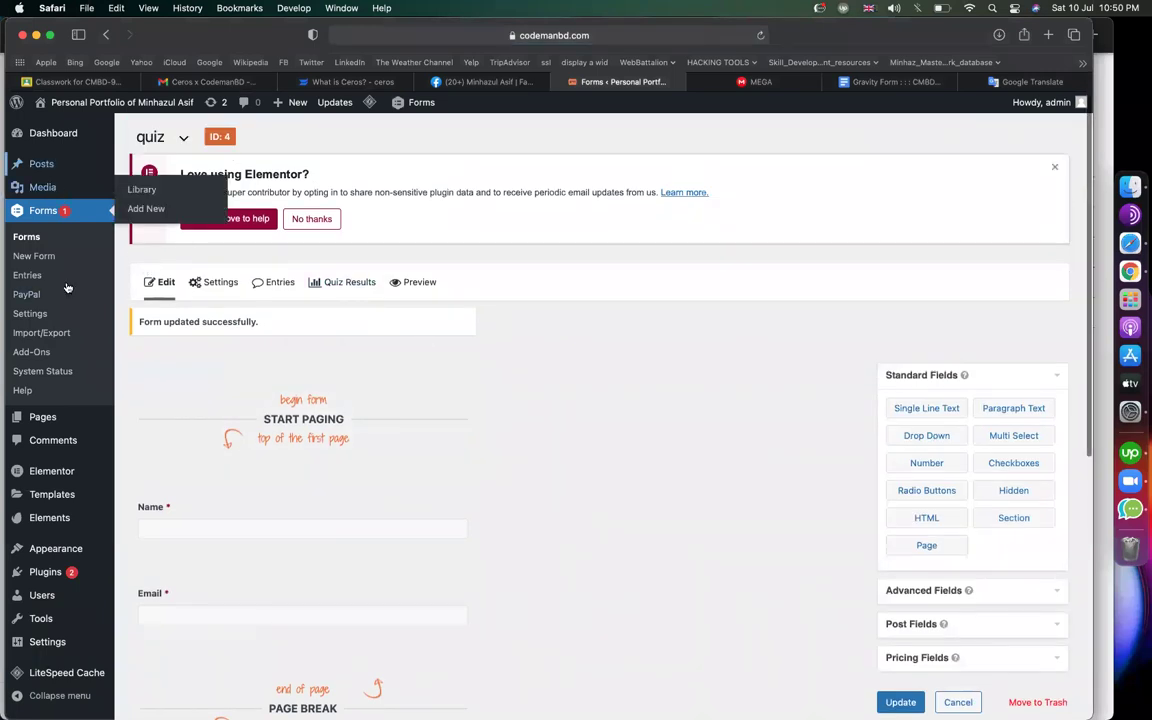
# Start a new page in another tab and title it 'quiz'
pyautogui.moveTo(72, 422)
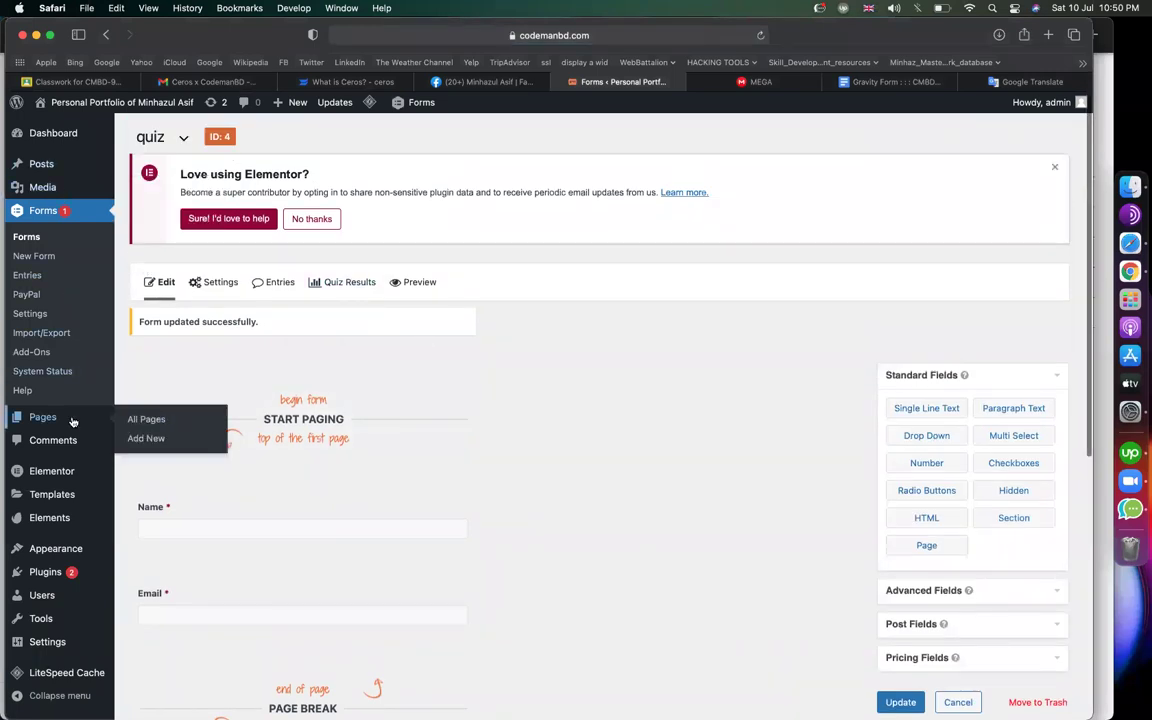
pyautogui.rightClick(138, 440)
pyautogui.click(190, 445)
pyautogui.click(650, 88)
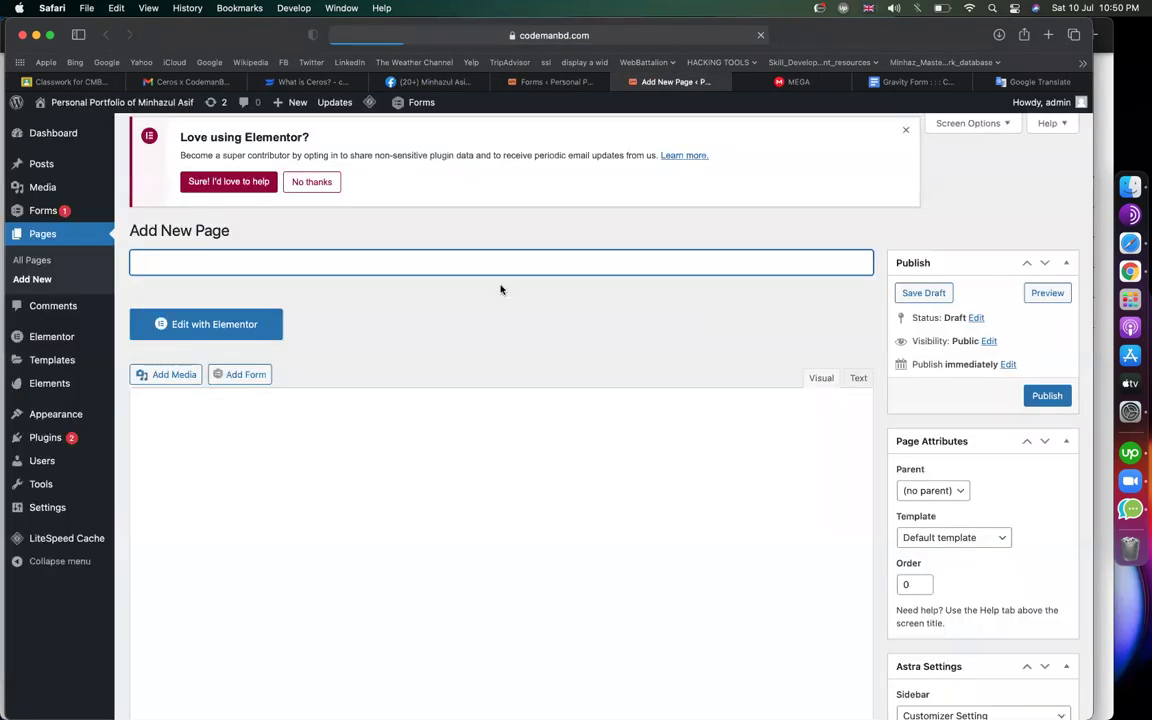
pyautogui.write('quiz')
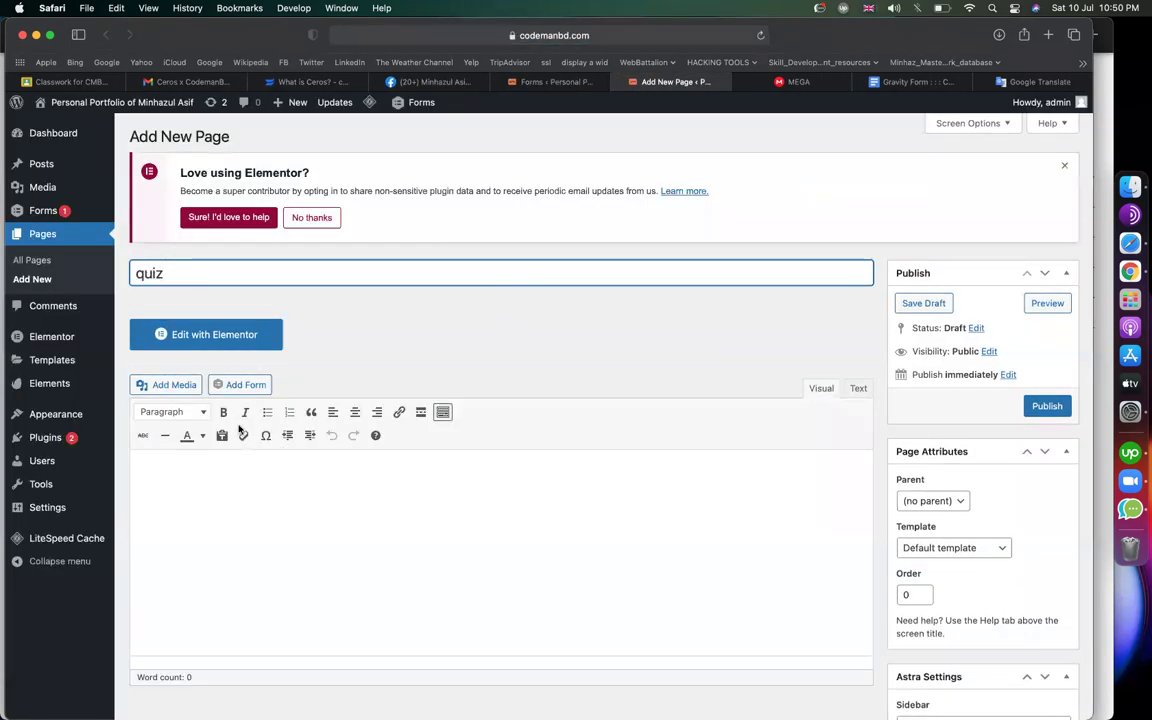
# Insert the quiz form into the page, publish it and view it
pyautogui.click(240, 385)
pyautogui.click(333, 236)
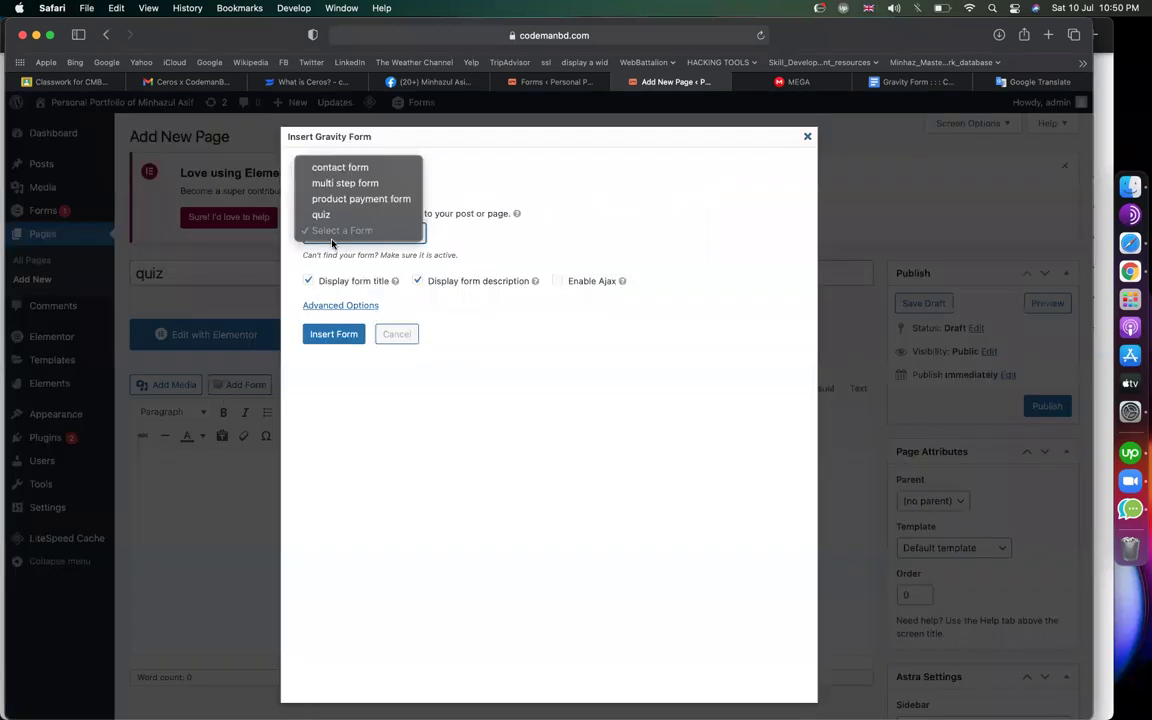
pyautogui.click(325, 216)
pyautogui.click(330, 334)
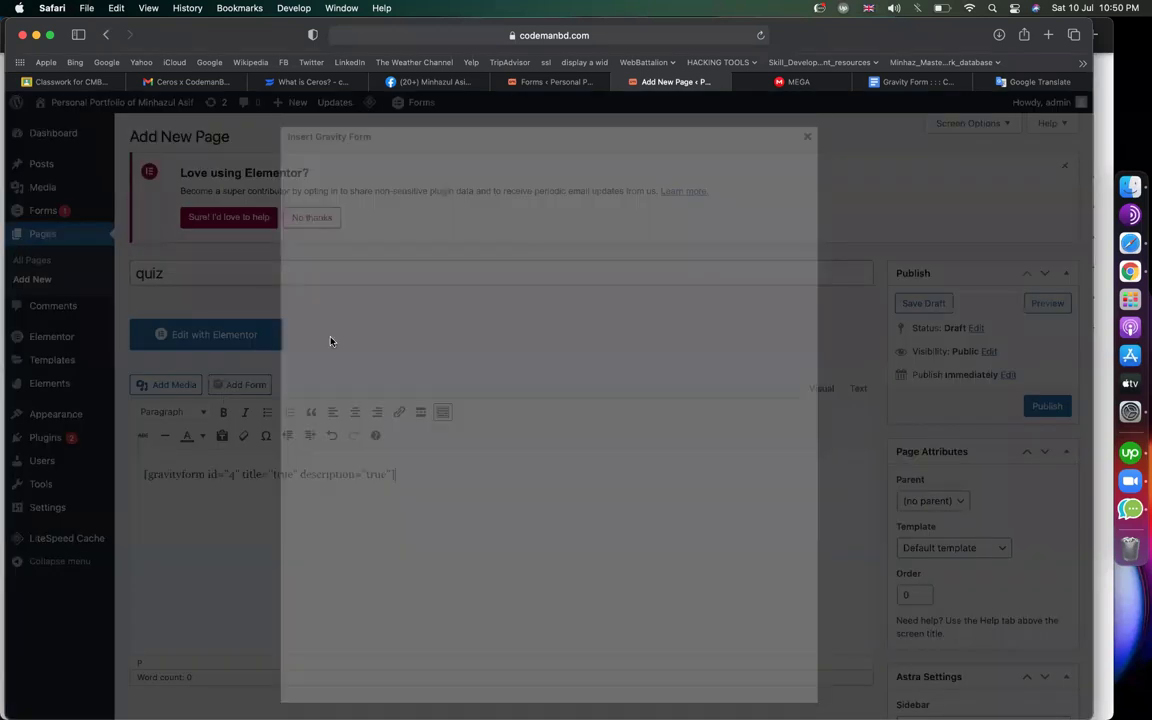
pyautogui.click(1032, 406)
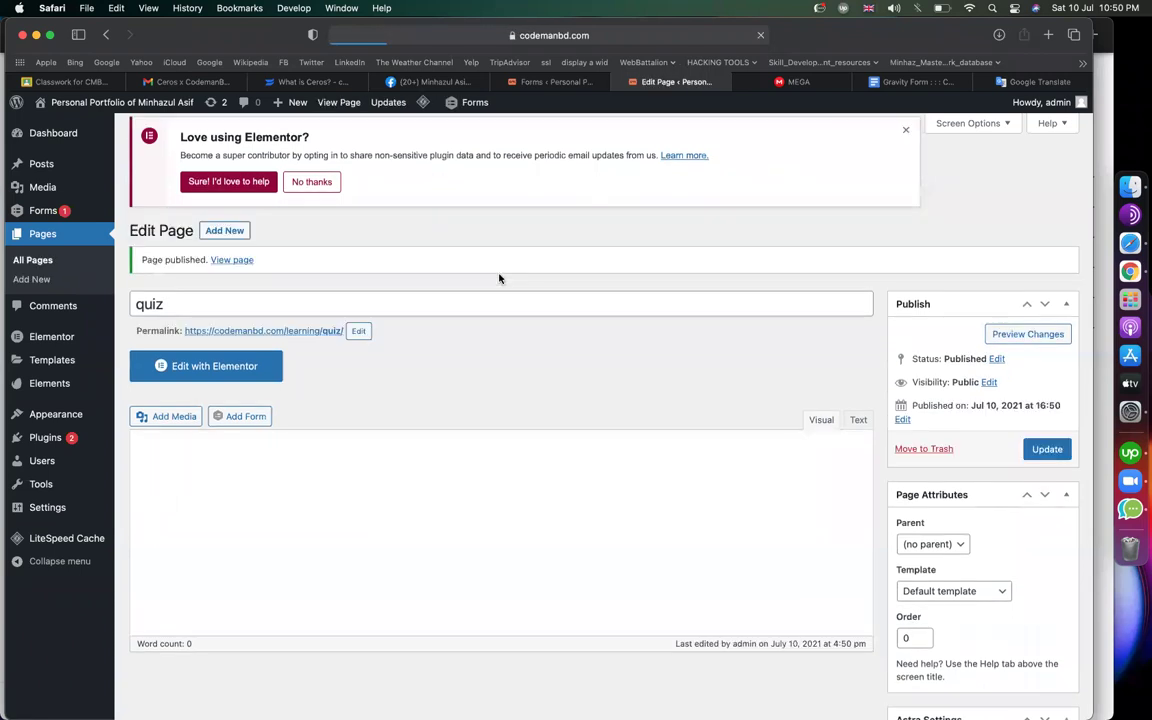
pyautogui.click(240, 267)
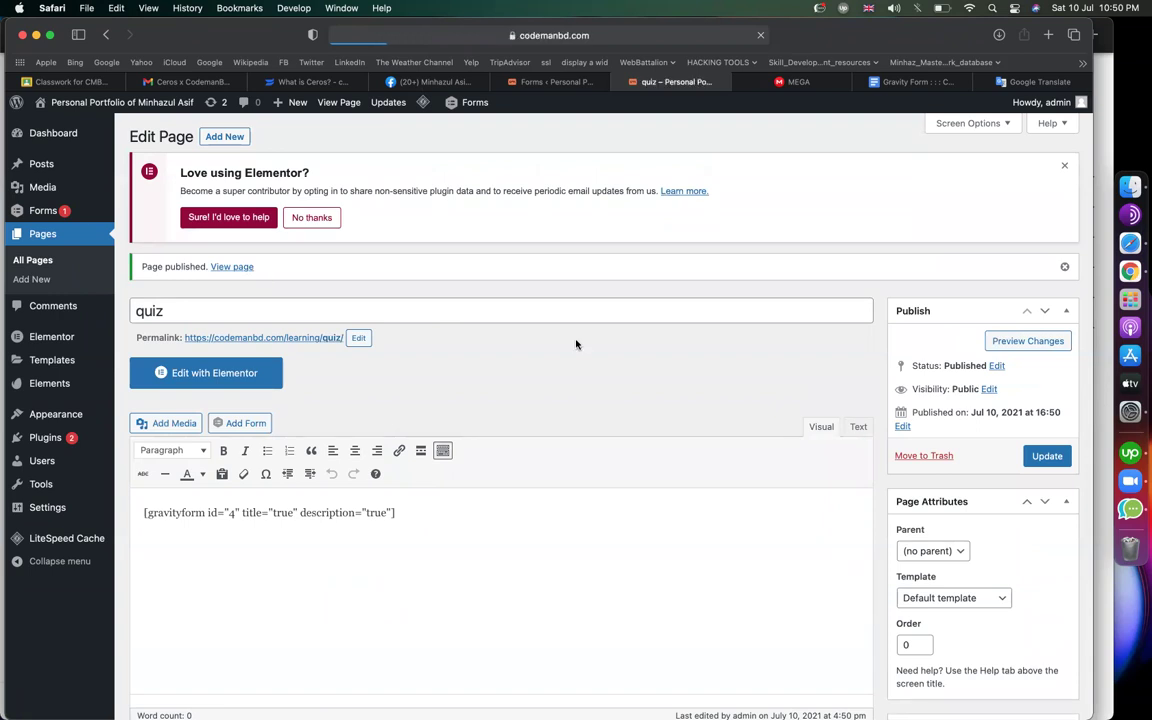
# Enter a test name and email on the quiz page, reach Step 2, then return to the form editor
pyautogui.scroll(-3, 310, 310)
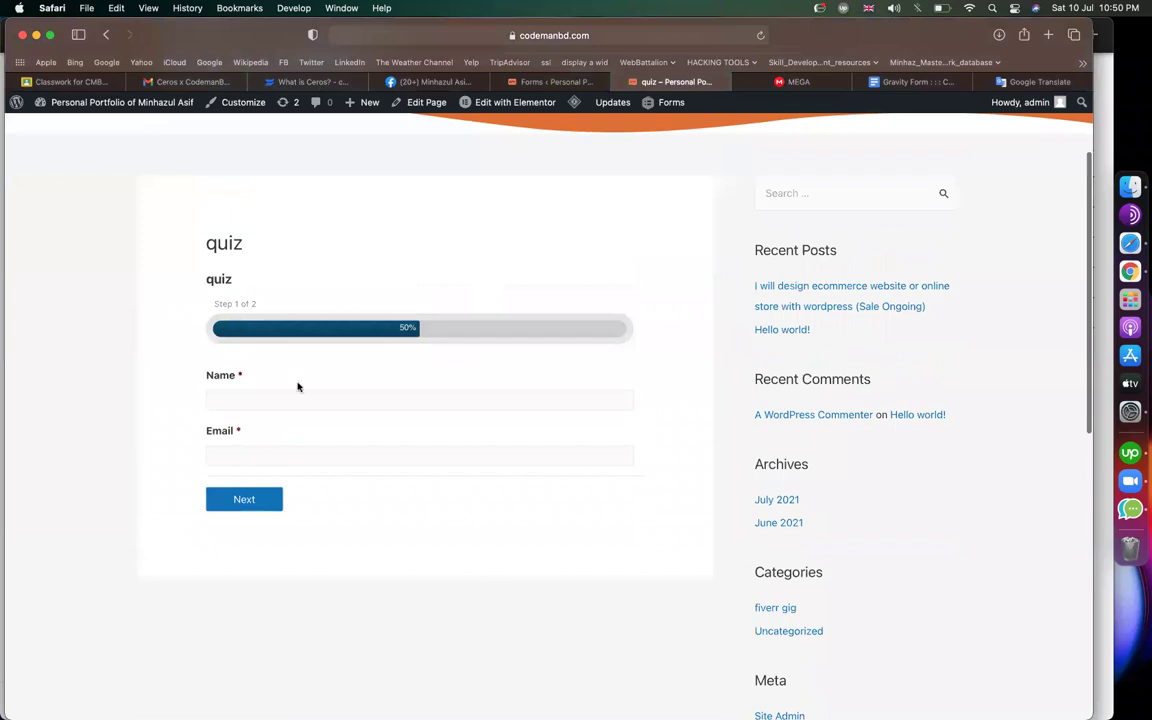
pyautogui.write('minhaz')
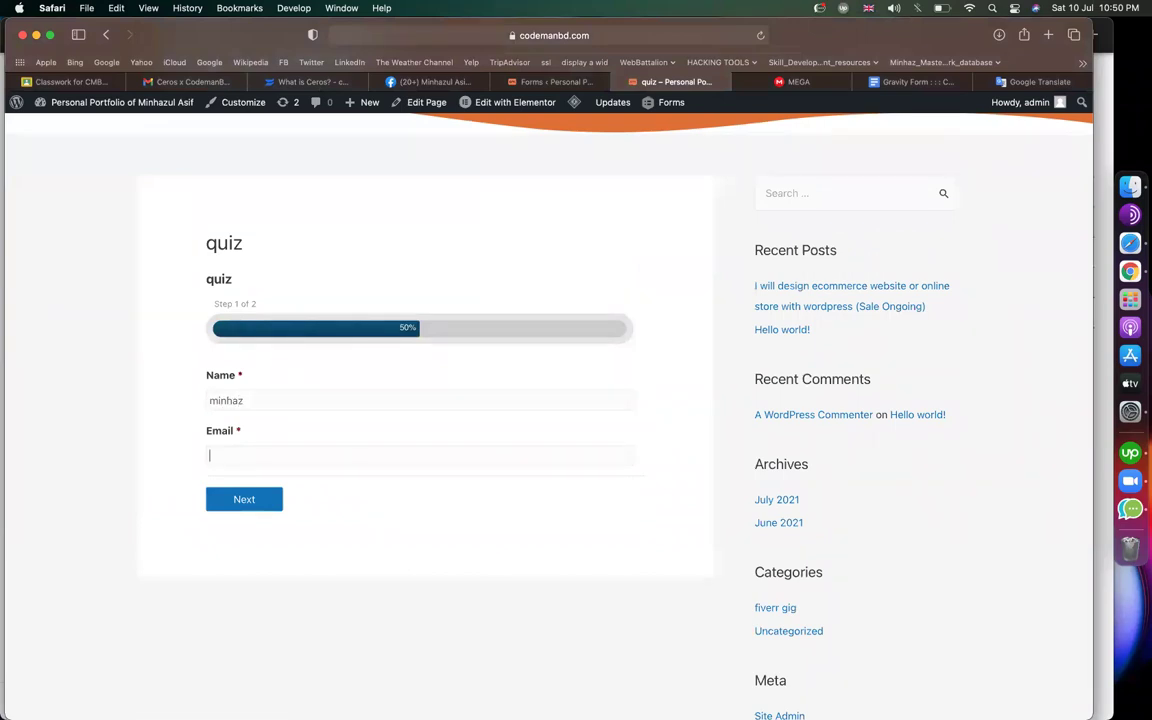
pyautogui.click(243, 509)
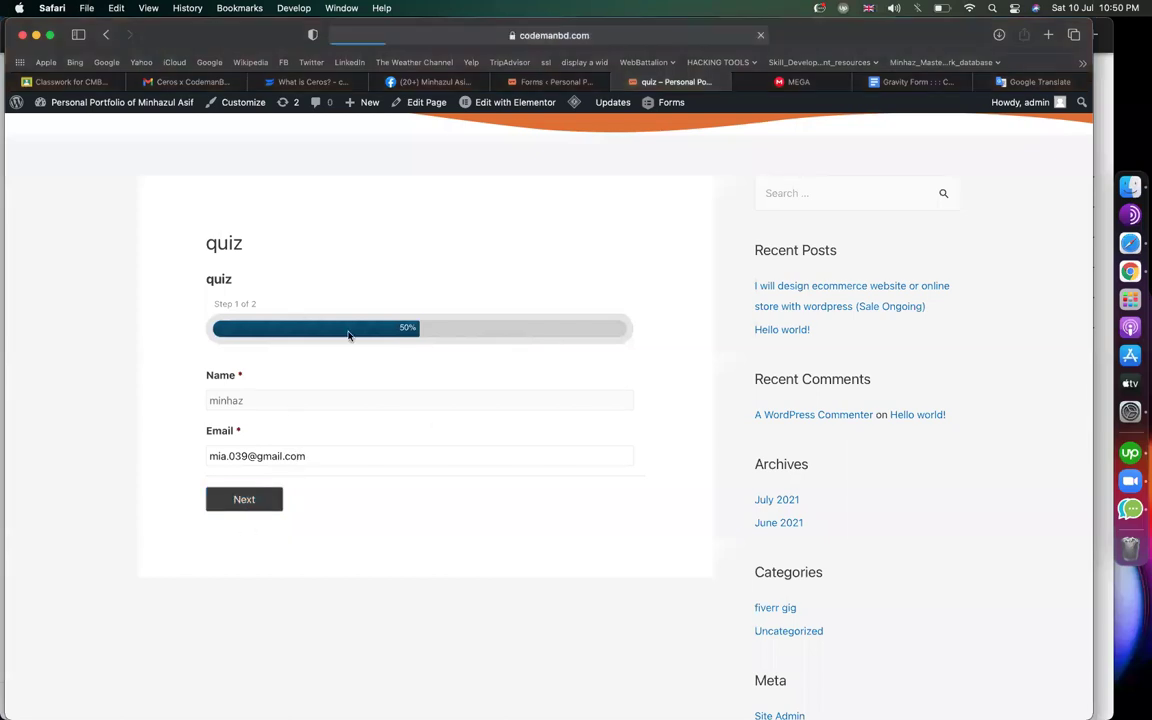
pyautogui.scroll(2, 257, 378)
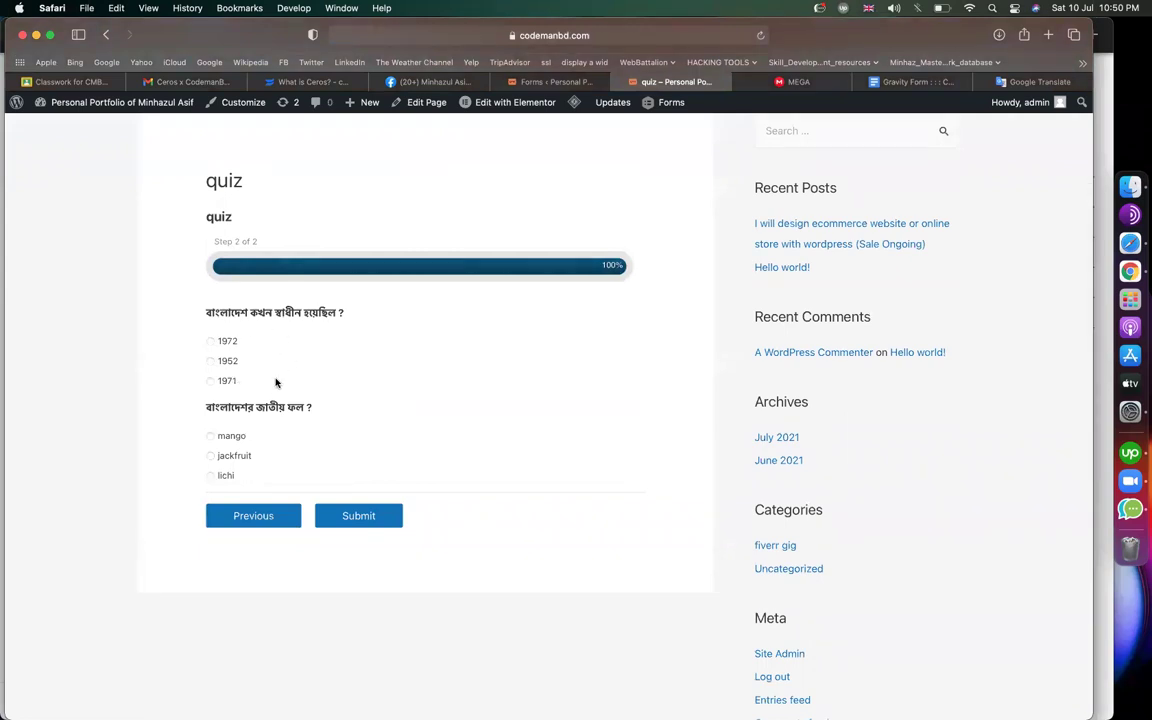
pyautogui.click(535, 82)
# Add a page break between the two quiz questions, then view the live quiz page
pyautogui.scroll(-5, 475, 428)
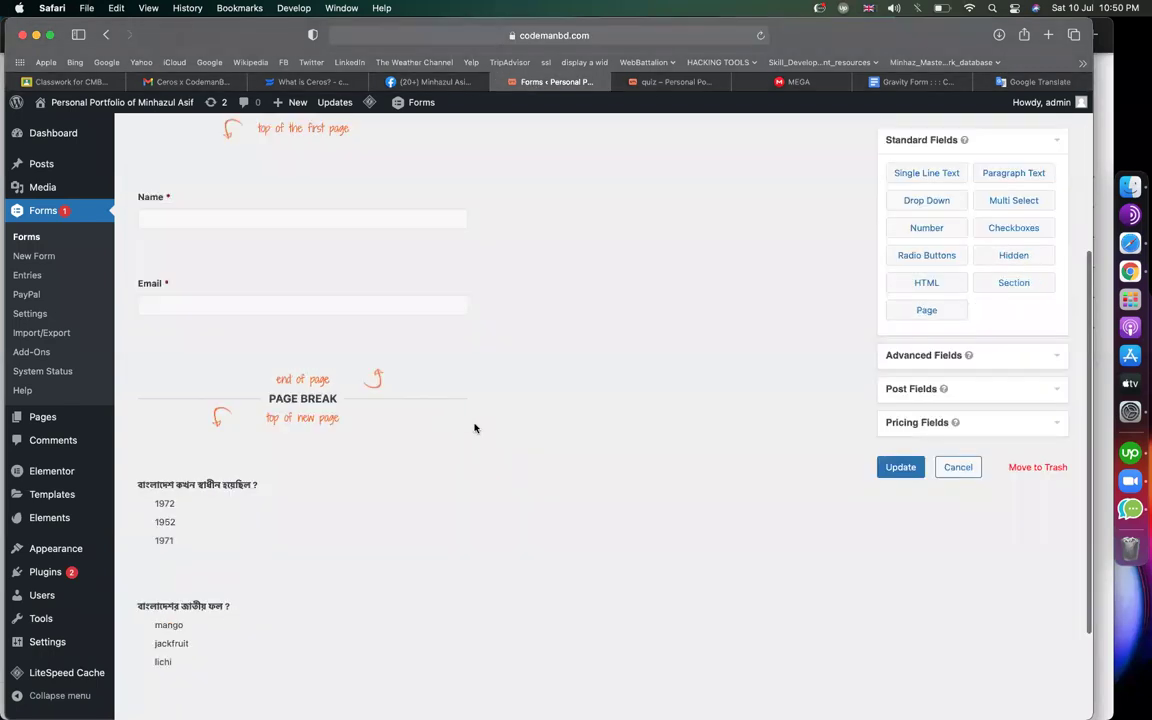
pyautogui.scroll(-1, 400, 470)
pyautogui.moveTo(941, 313); pyautogui.dragTo(368, 507)
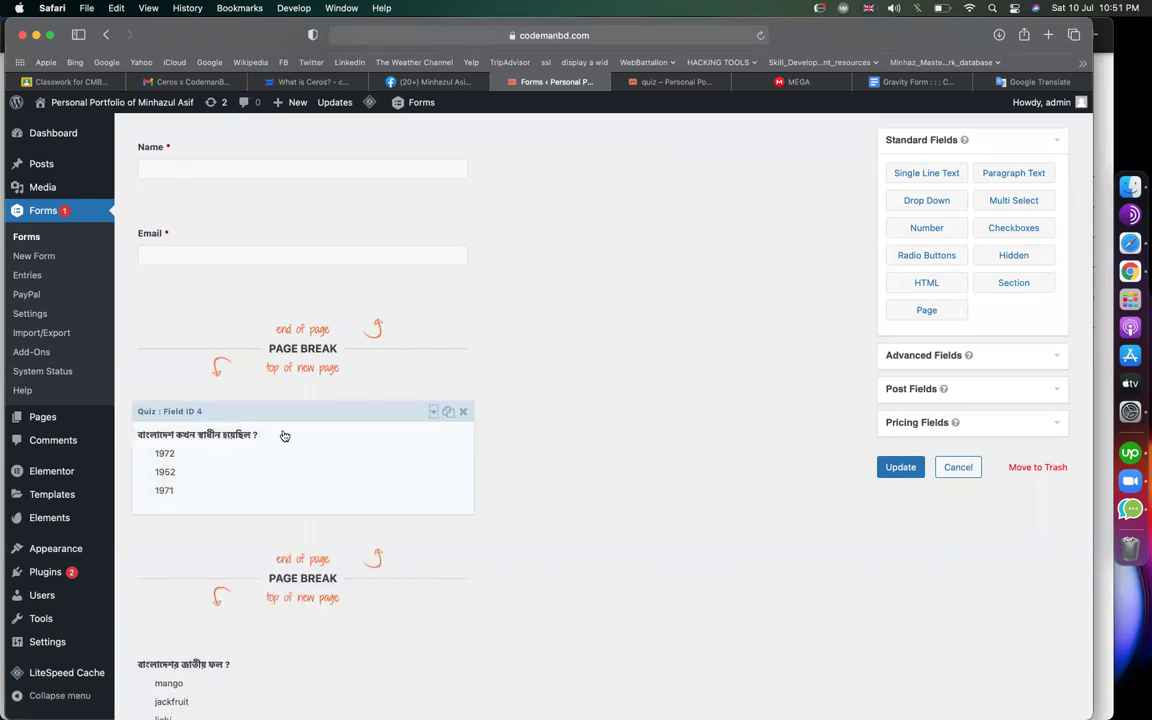
pyautogui.scroll(-3, 284, 436)
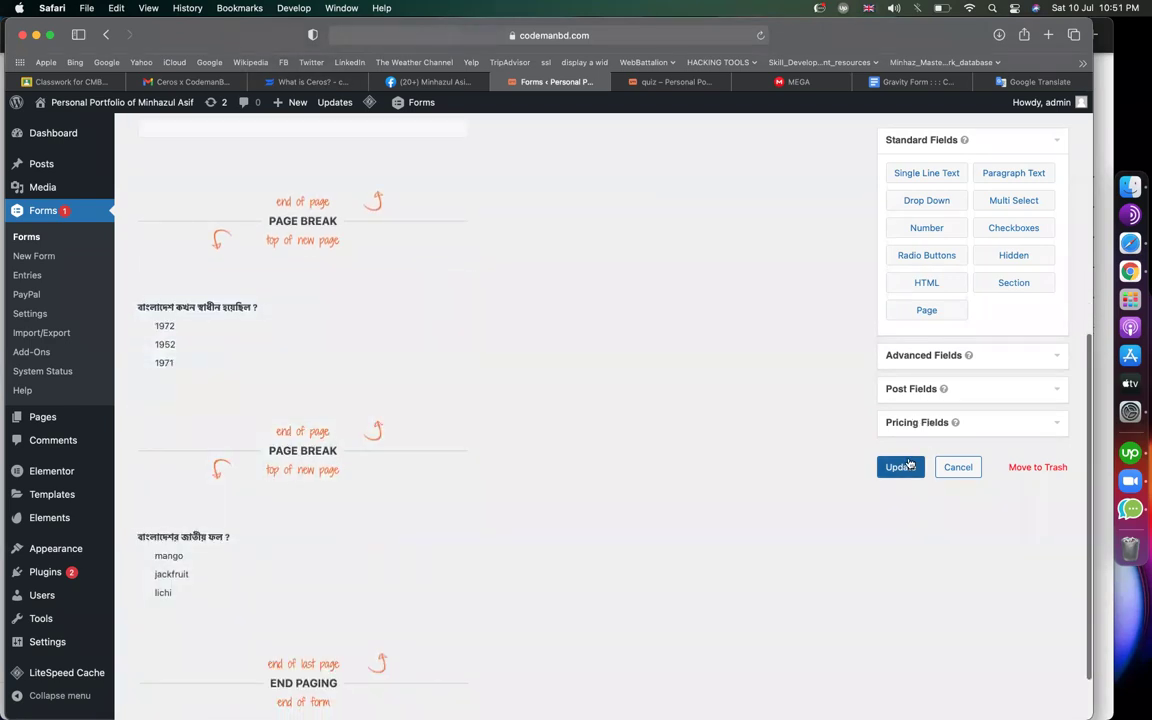
pyautogui.click(662, 86)
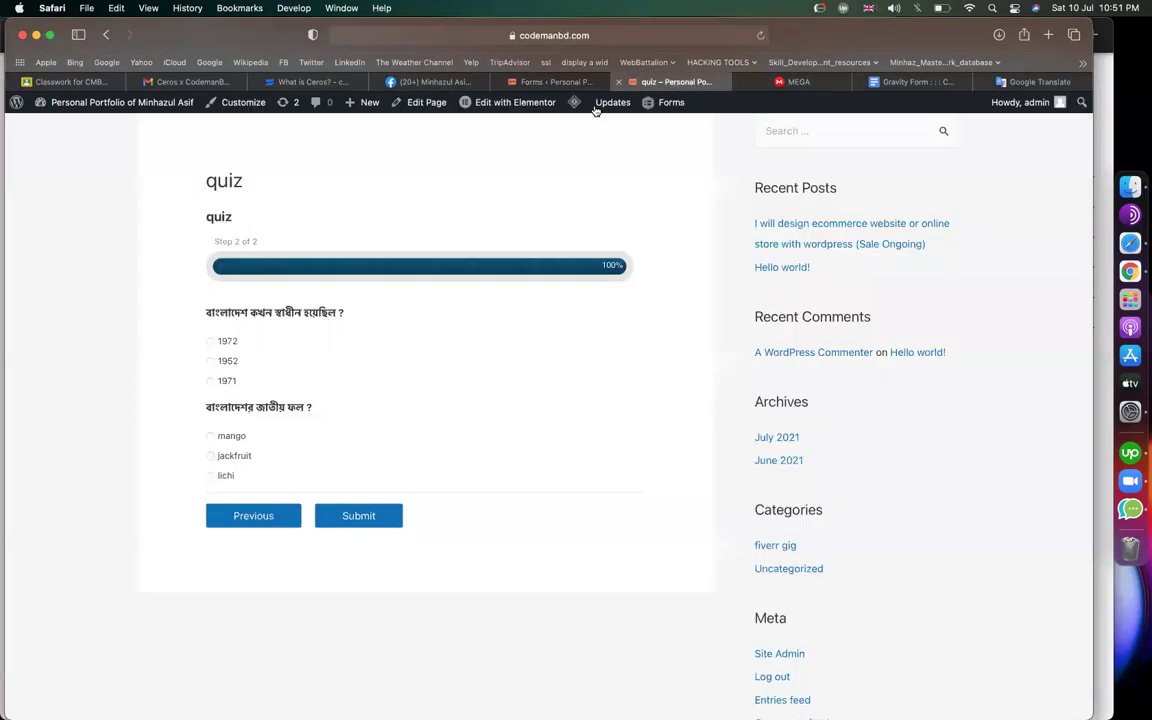
# Reload the quiz page, enter a test name and email, and continue
pyautogui.press('super+bracketleft')
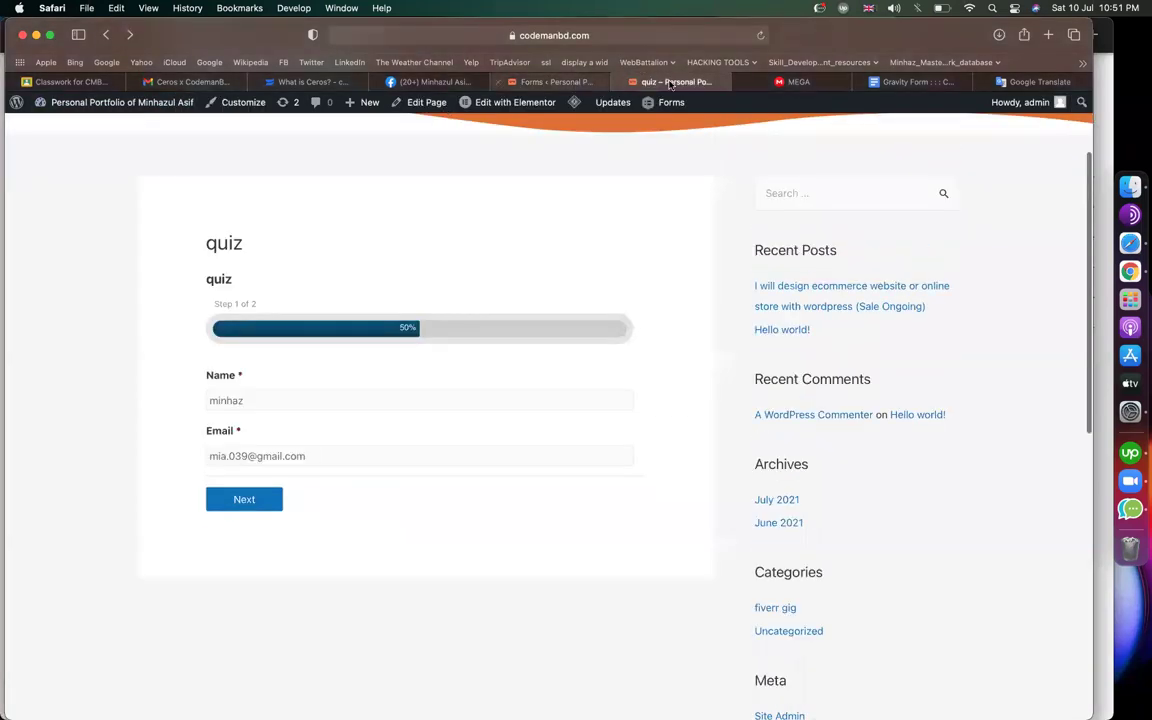
pyautogui.press('super+r')
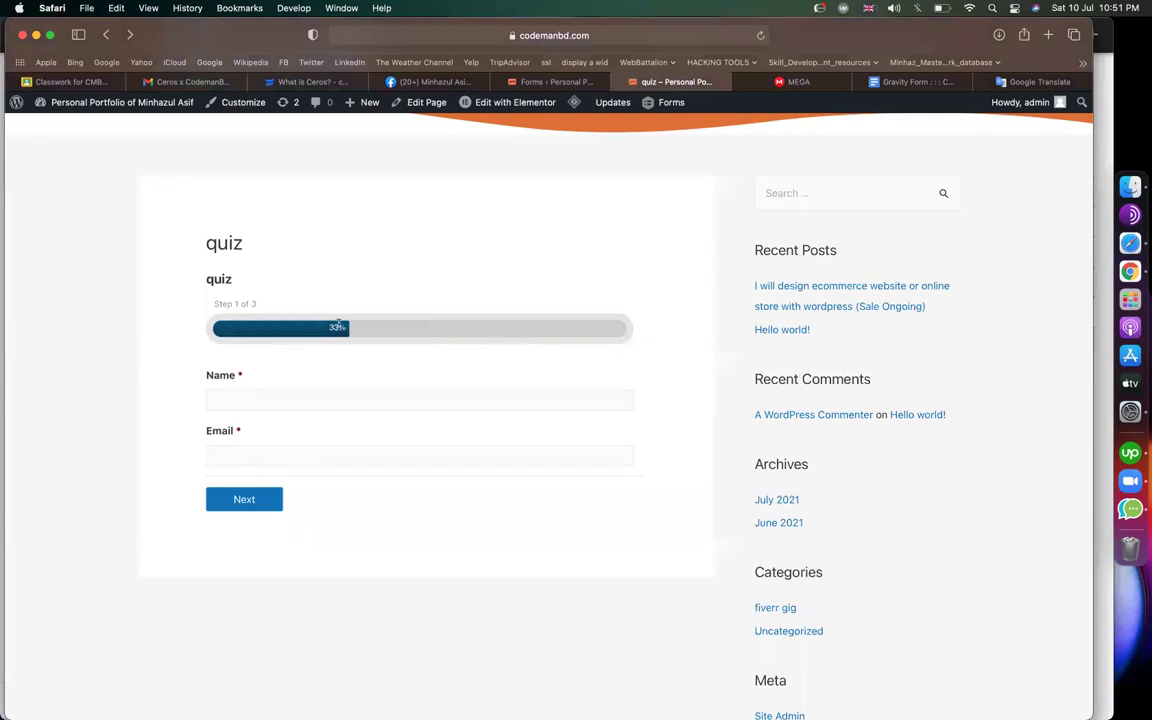
pyautogui.write('minhaz')
pyautogui.click(210, 455)
pyautogui.click(250, 500)
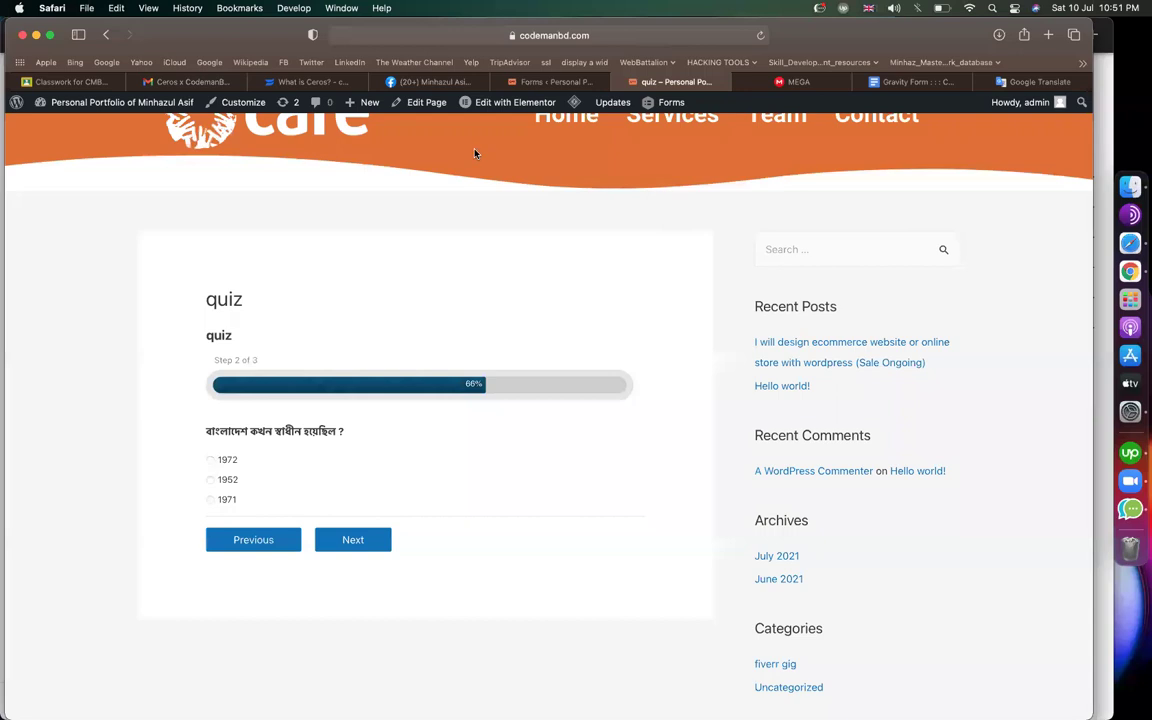
# Answer 1972 and jackfruit, submit the quiz, then return to the form editor
pyautogui.click(211, 461)
pyautogui.click(382, 540)
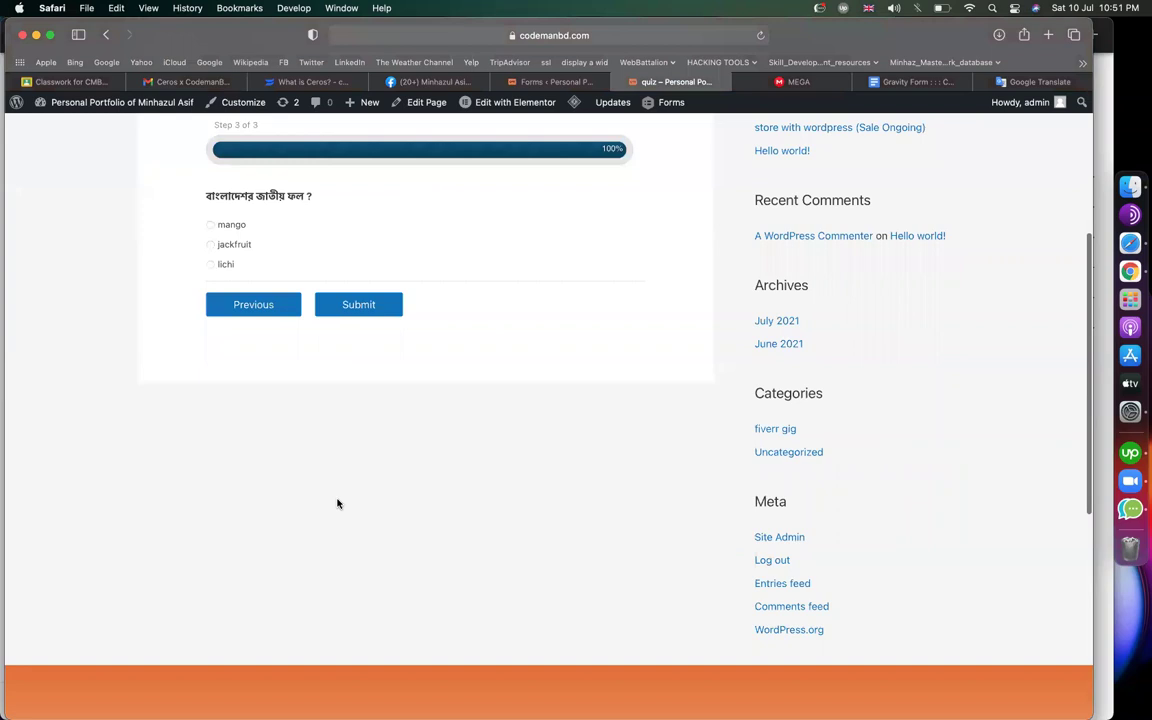
pyautogui.scroll(2, 337, 503)
pyautogui.click(230, 355)
pyautogui.click(349, 420)
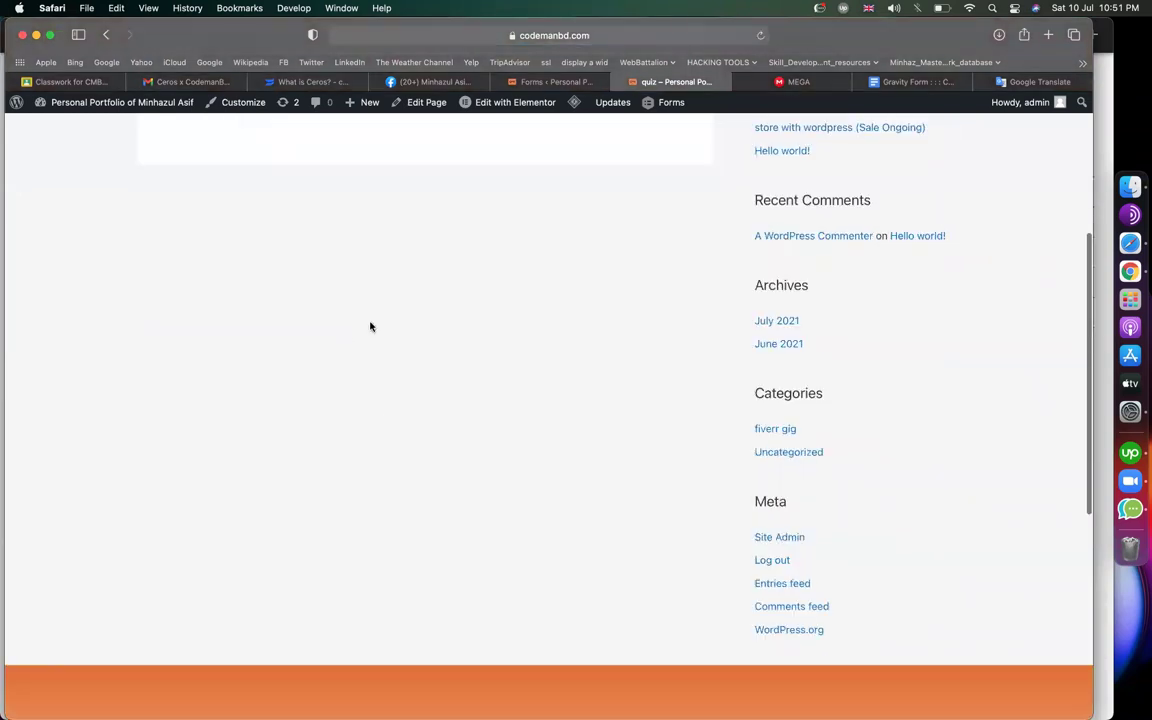
pyautogui.scroll(5, 370, 327)
pyautogui.moveTo(502, 411); pyautogui.dragTo(183, 408)
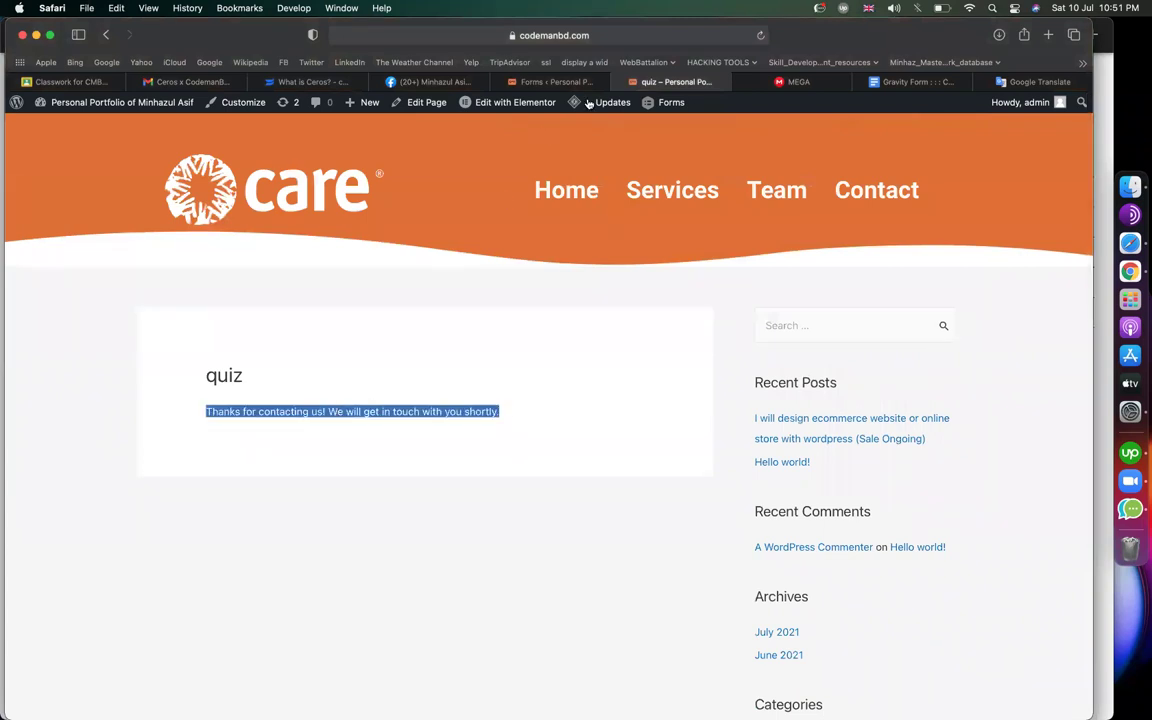
pyautogui.click(540, 81)
# Open the quiz form's Confirmations settings, then its Quiz settings
pyautogui.moveTo(220, 295)
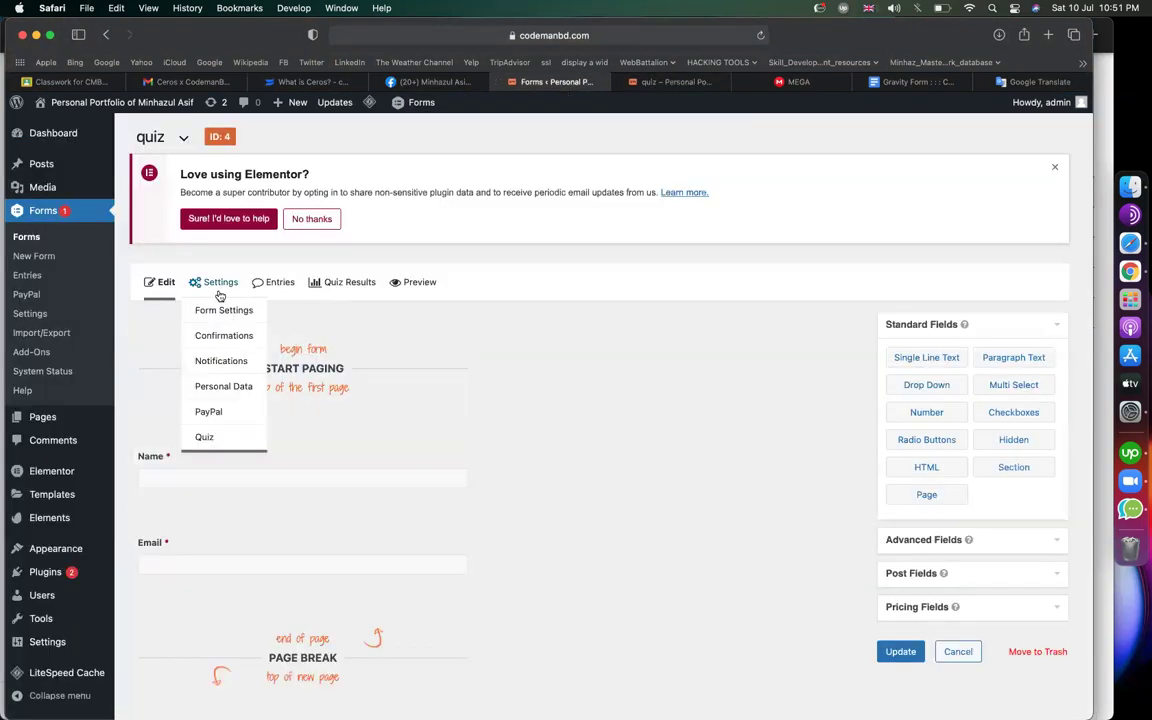
pyautogui.click(224, 337)
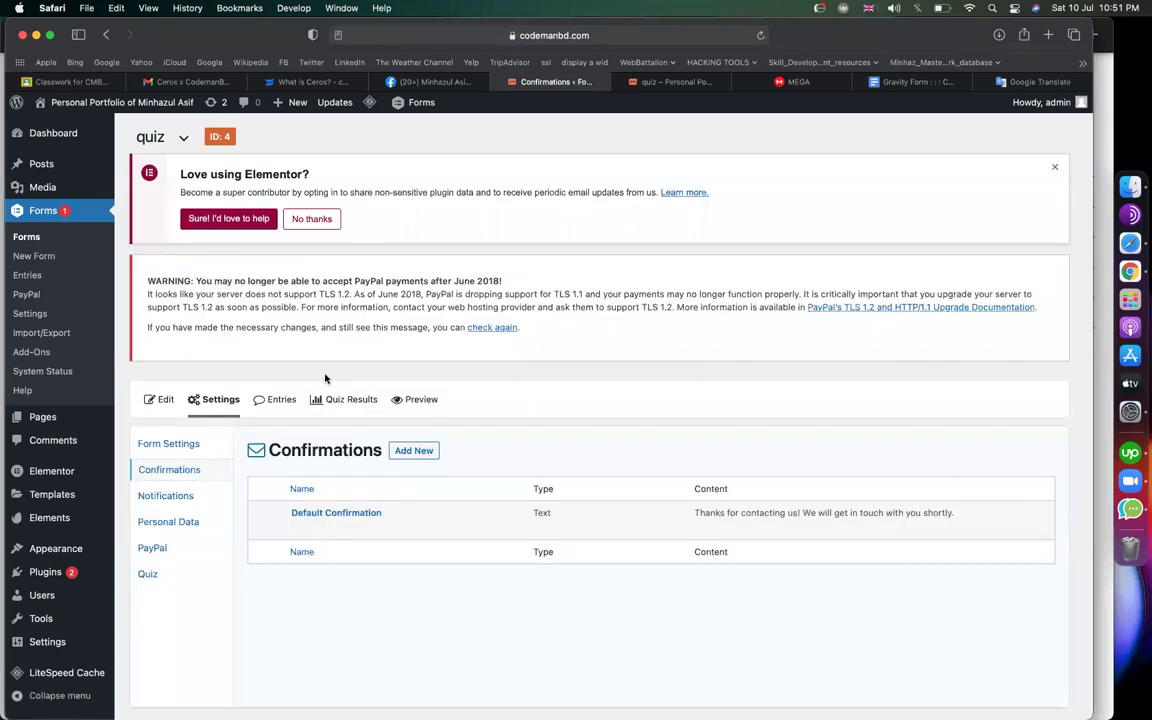
pyautogui.scroll(-1, 325, 378)
pyautogui.click(160, 527)
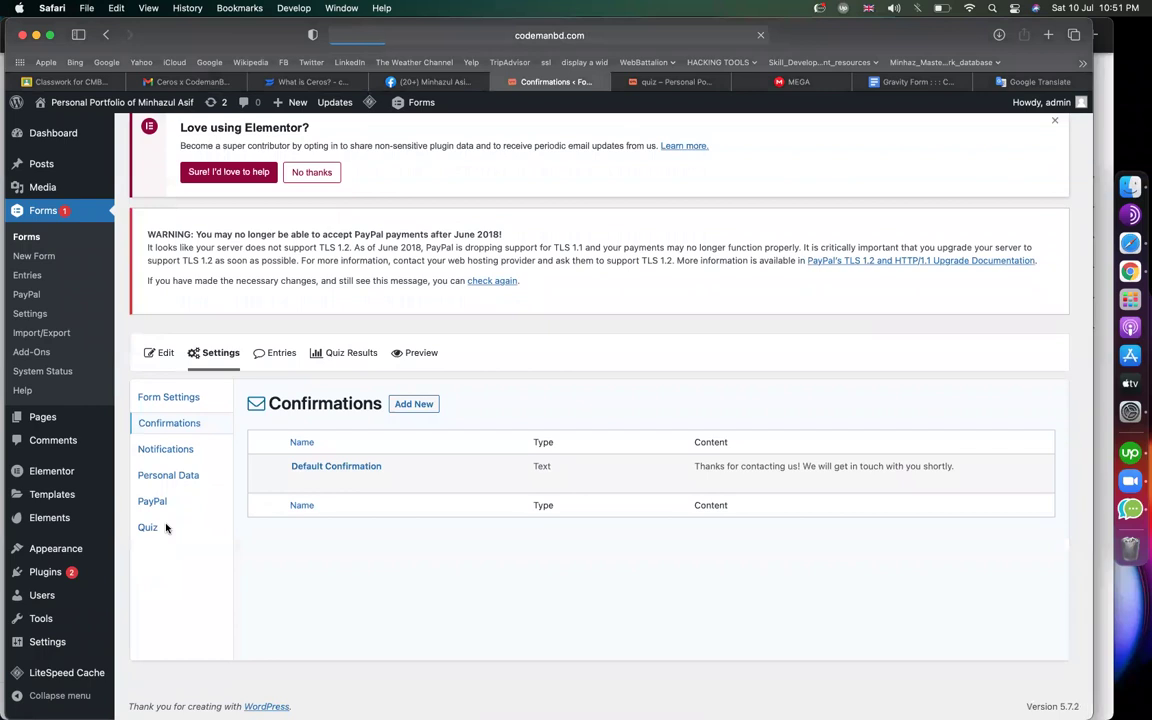
# Grade the quiz as Pass/Fail, with shuffled fields and instant feedback enabled
pyautogui.scroll(-2, 530, 495)
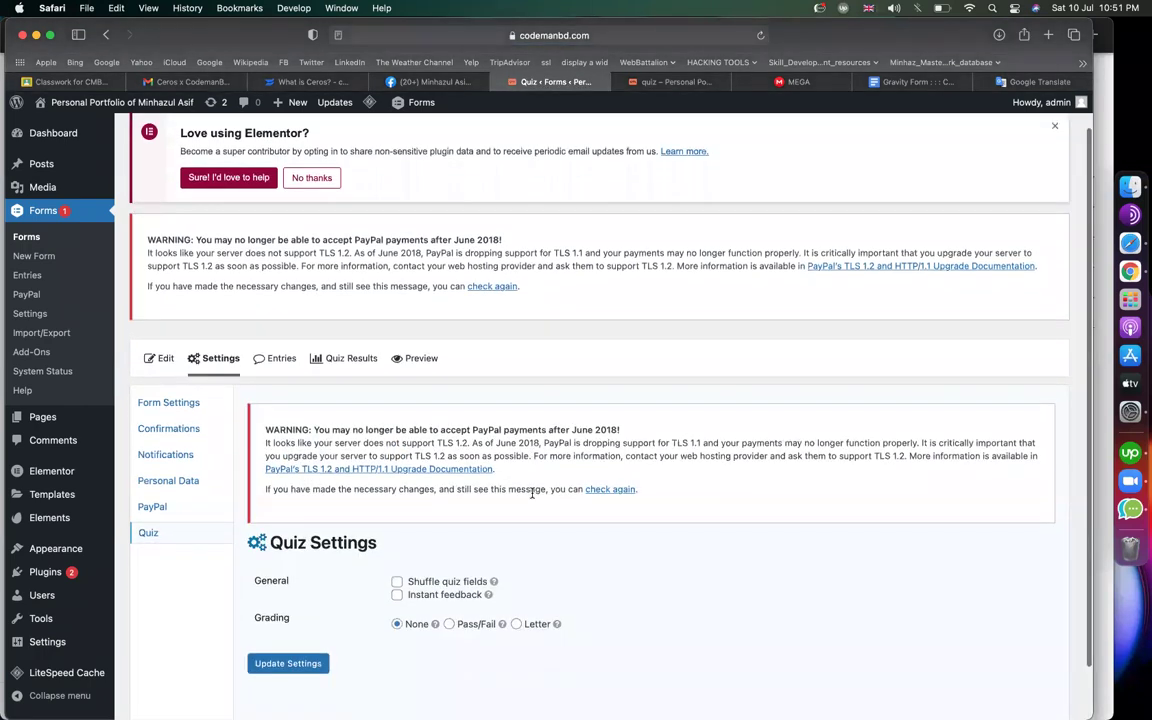
pyautogui.scroll(5, 490, 495)
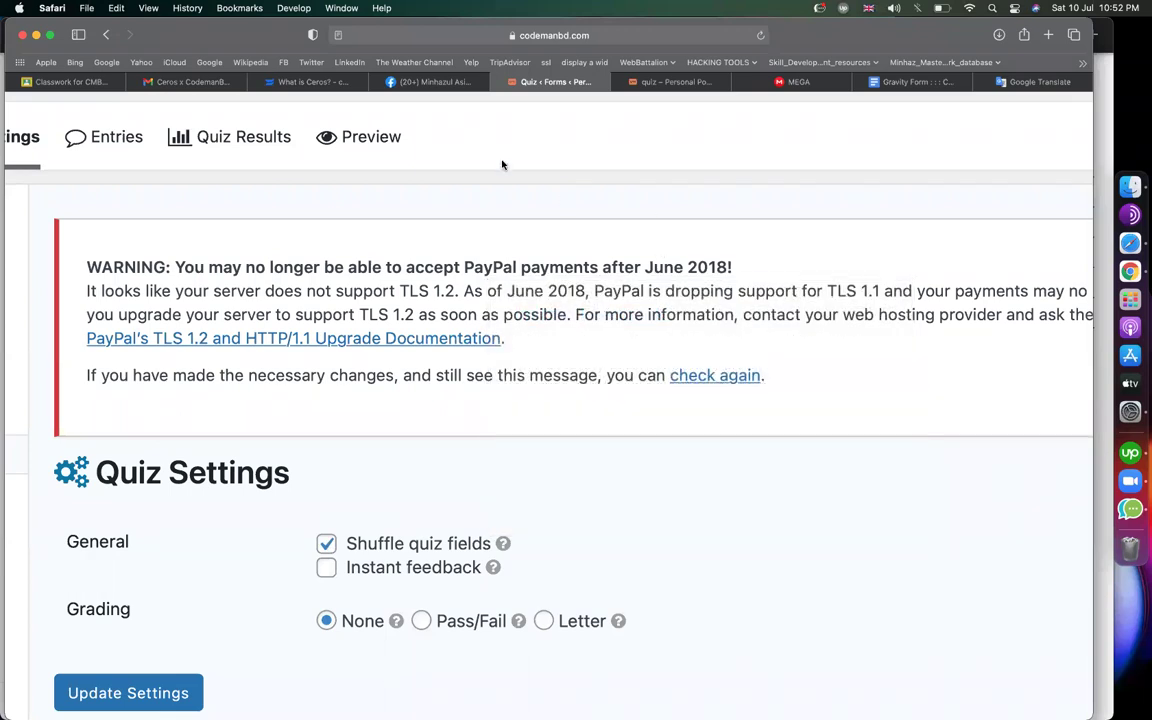
pyautogui.scroll(-3, 398, 432)
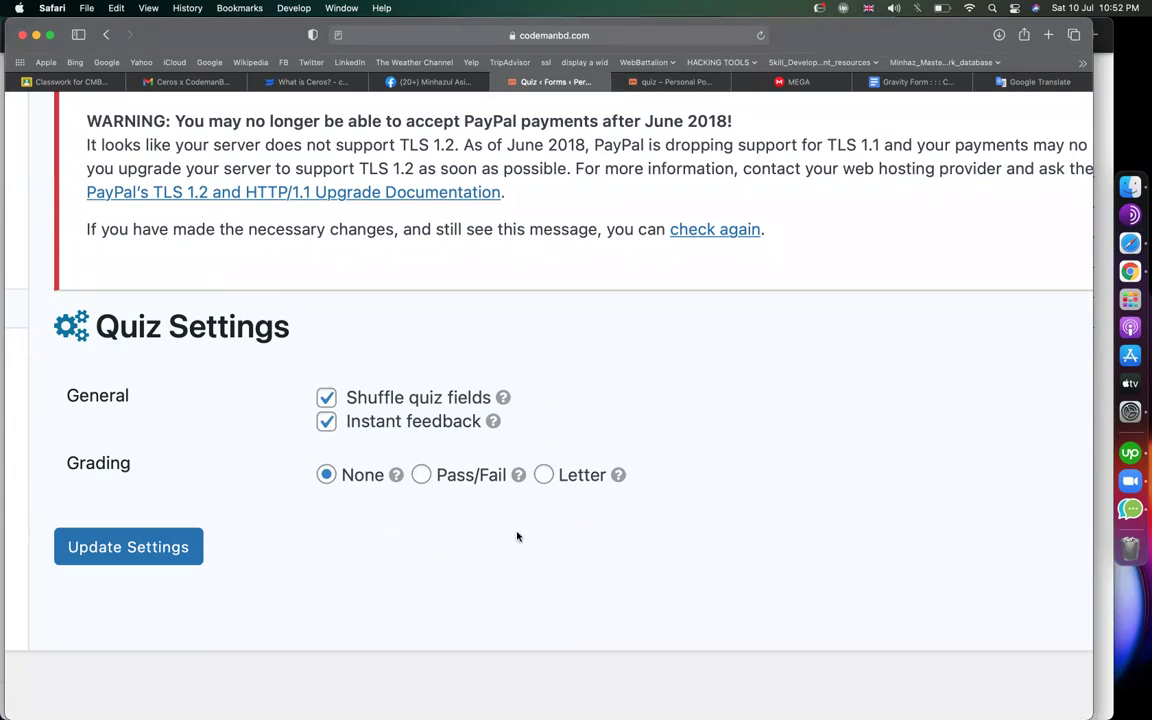
pyautogui.doubleClick(111, 475)
pyautogui.click(421, 476)
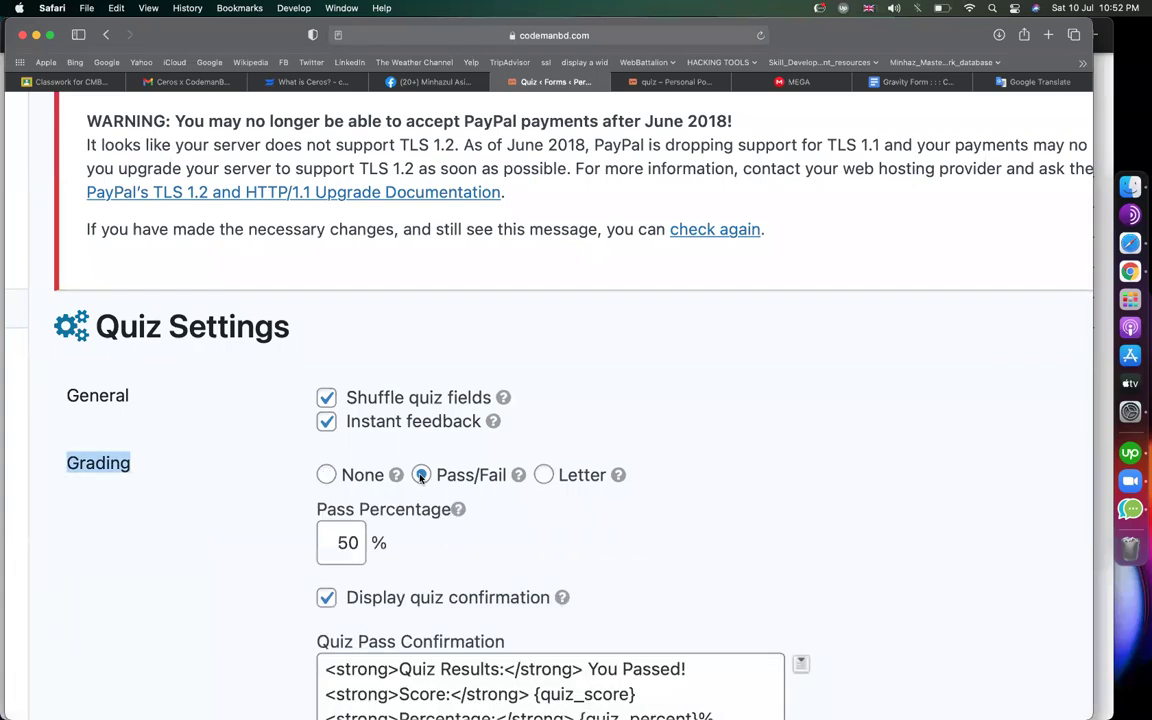
# Keep the quiz pass percentage at 50
pyautogui.click(329, 543)
pyautogui.press('Delete')
pyautogui.write('8')
pyautogui.press('BackSpace')
pyautogui.scroll(-5, 576, 627)
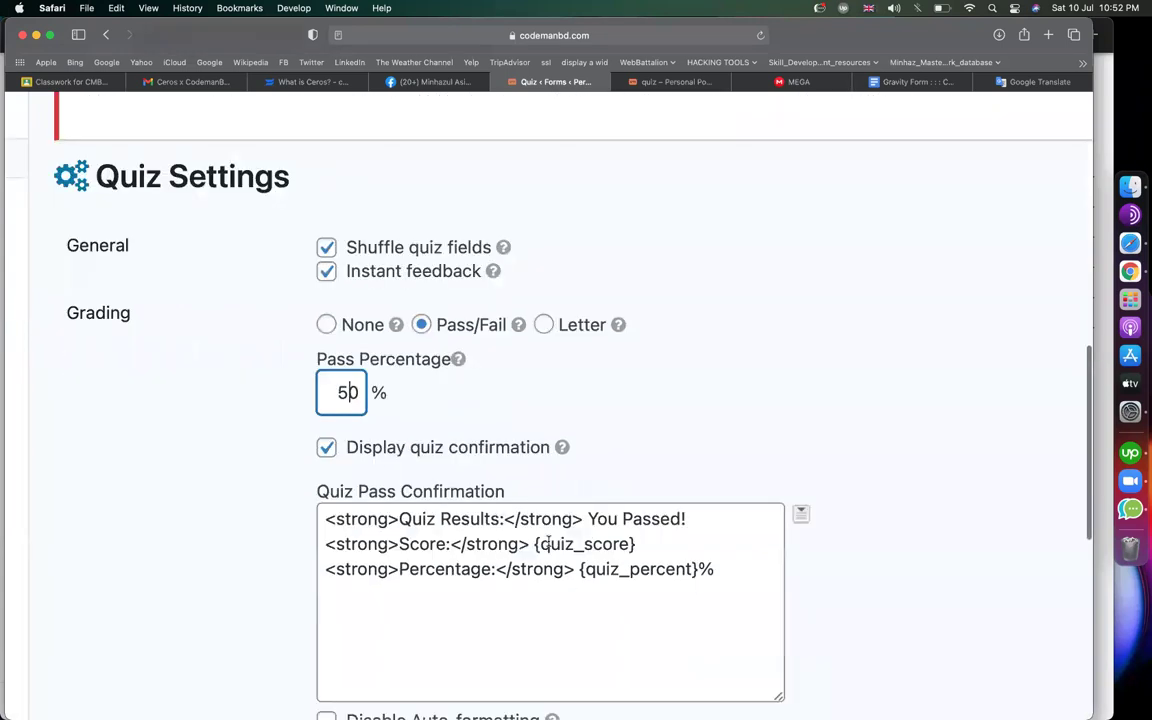
pyautogui.moveTo(401, 466); pyautogui.dragTo(498, 466)
pyautogui.moveTo(589, 465); pyautogui.dragTo(688, 465)
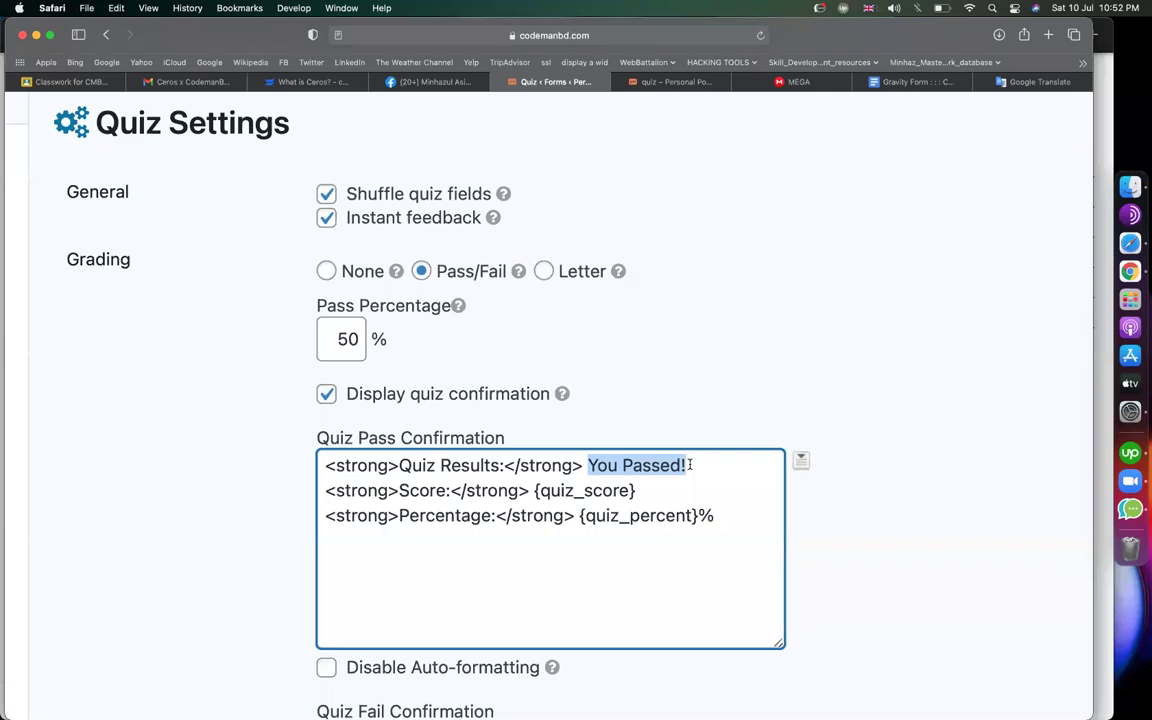
pyautogui.doubleClick(350, 338)
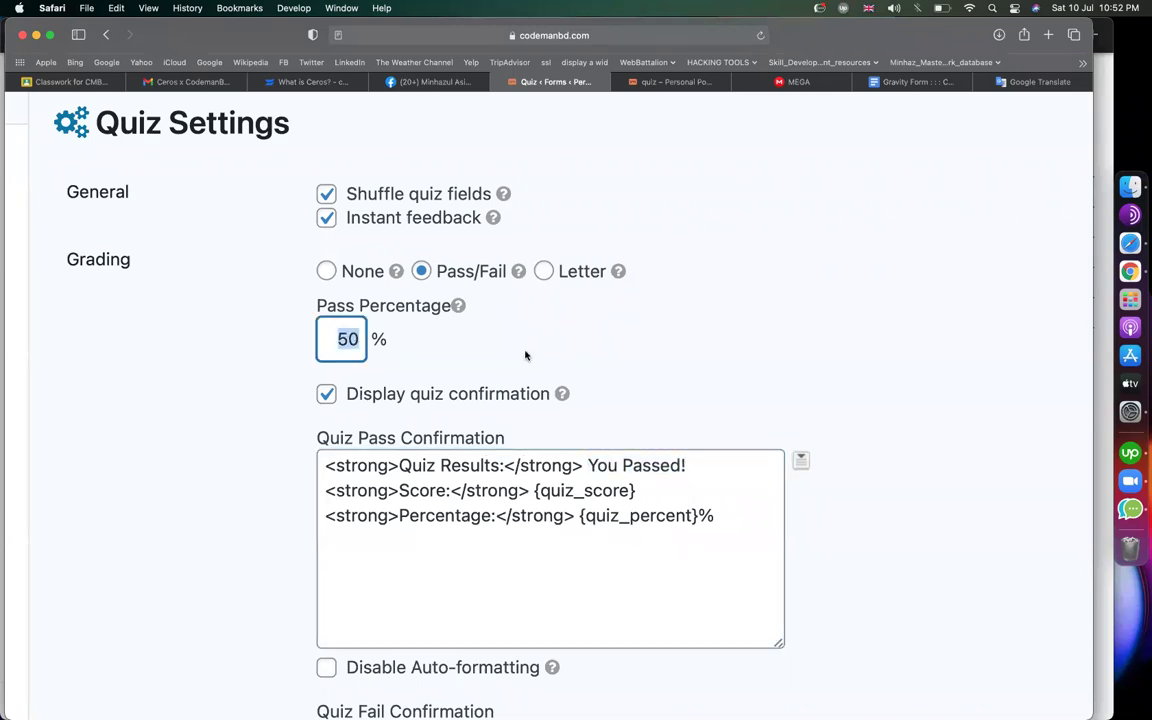
# Copy the Quiz Pass Confirmation text with its {quiz_score} and {quiz_percent}% placeholders
pyautogui.click(607, 466)
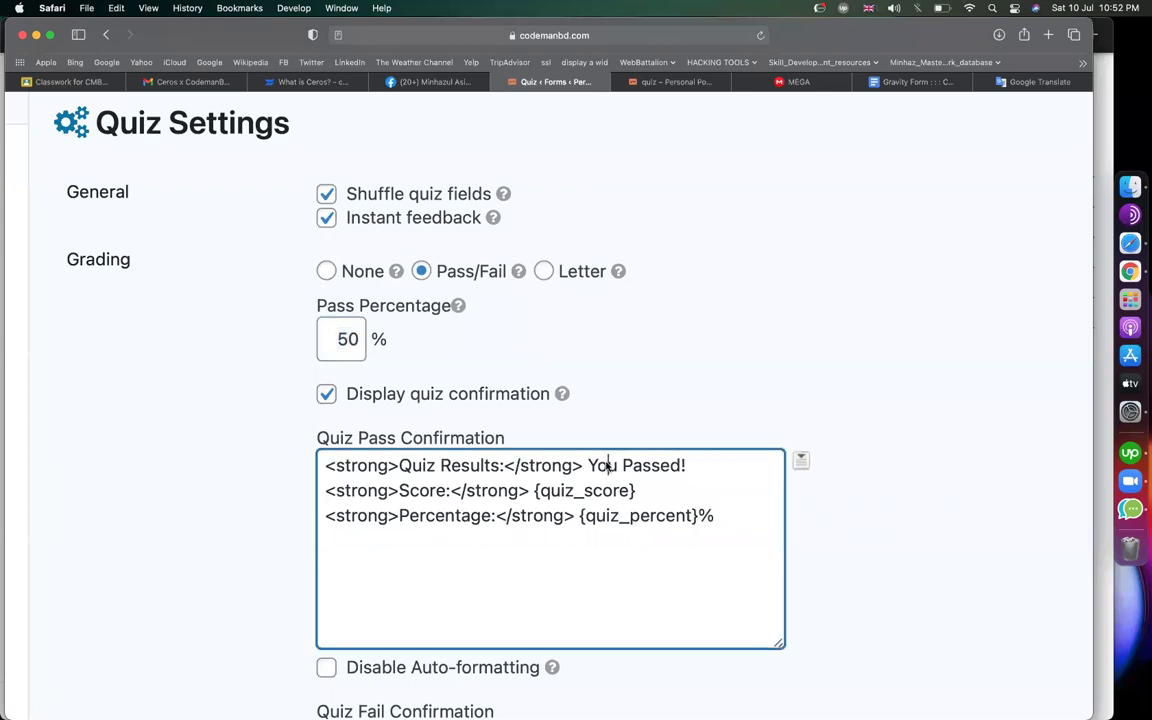
pyautogui.moveTo(534, 490); pyautogui.dragTo(651, 485)
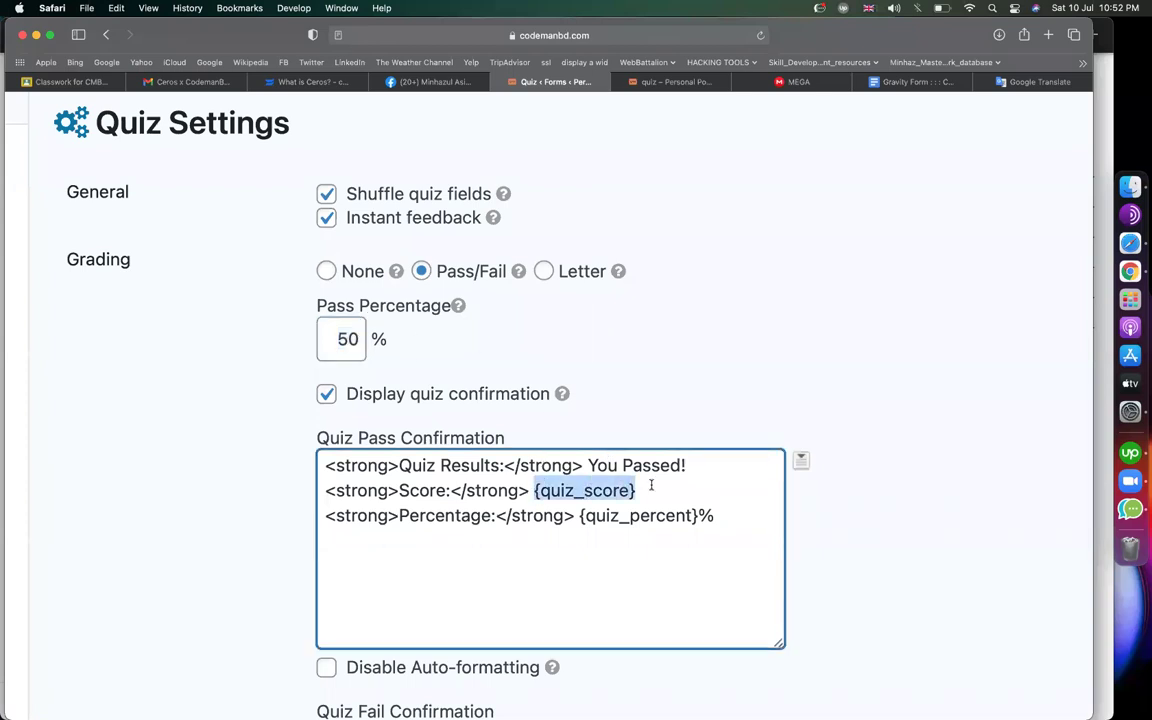
pyautogui.moveTo(580, 515); pyautogui.dragTo(720, 515)
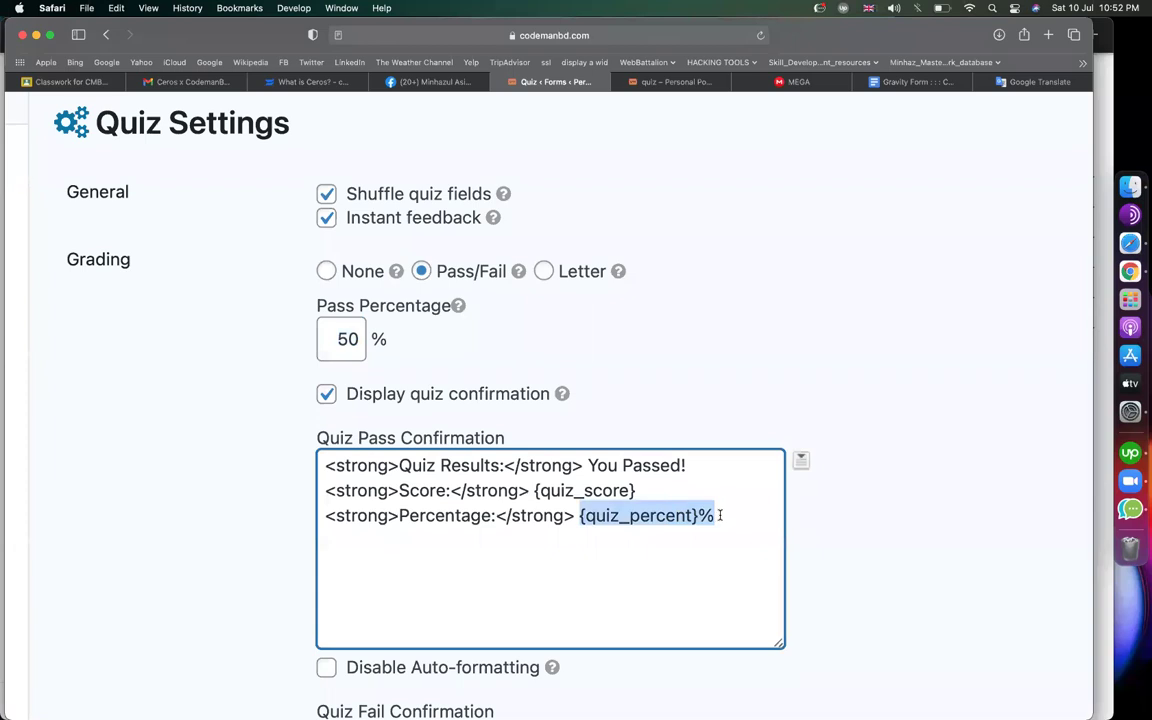
pyautogui.click(721, 515)
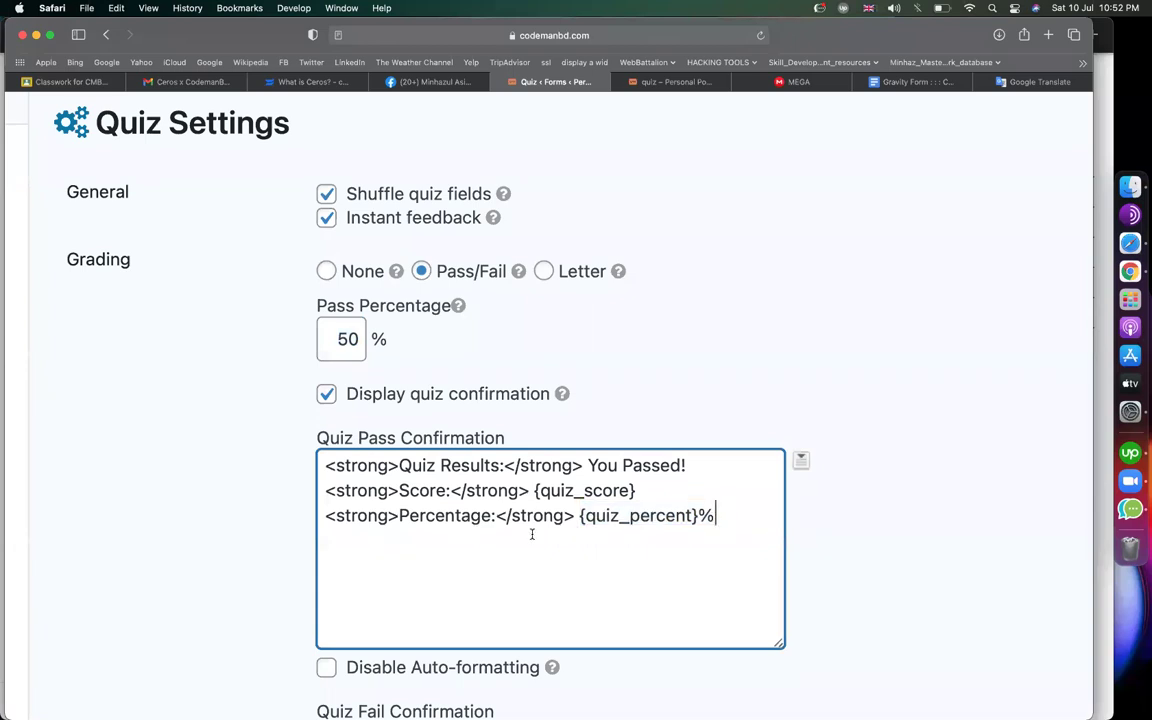
pyautogui.press('super+a')
pyautogui.scroll(-3, 532, 534)
pyautogui.press('super+0')
# Save the quiz settings and open the Default Confirmation for editing
pyautogui.click(288, 690)
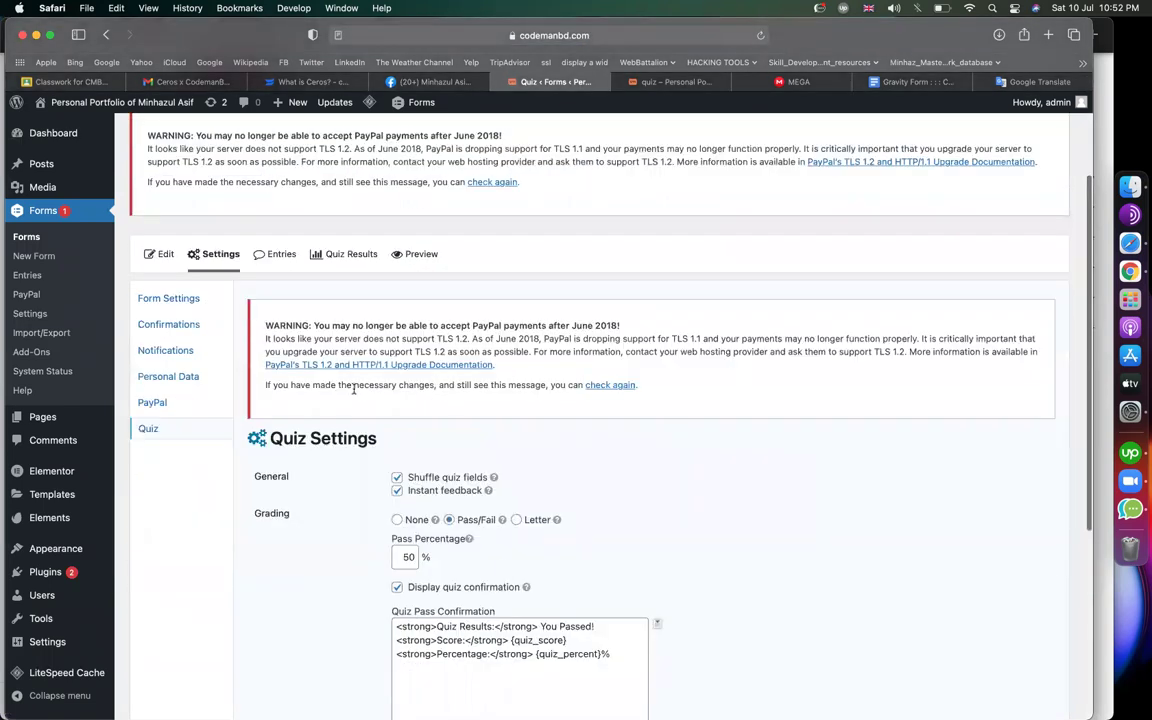
pyautogui.click(195, 324)
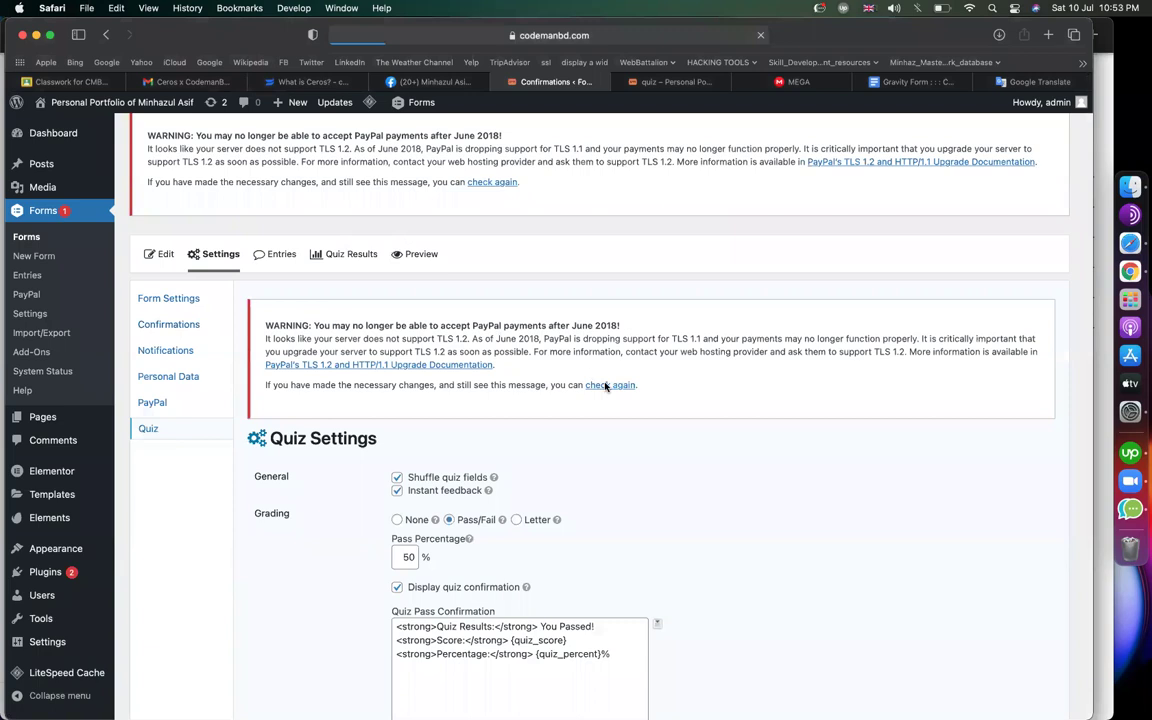
pyautogui.moveTo(334, 538)
pyautogui.click(298, 527)
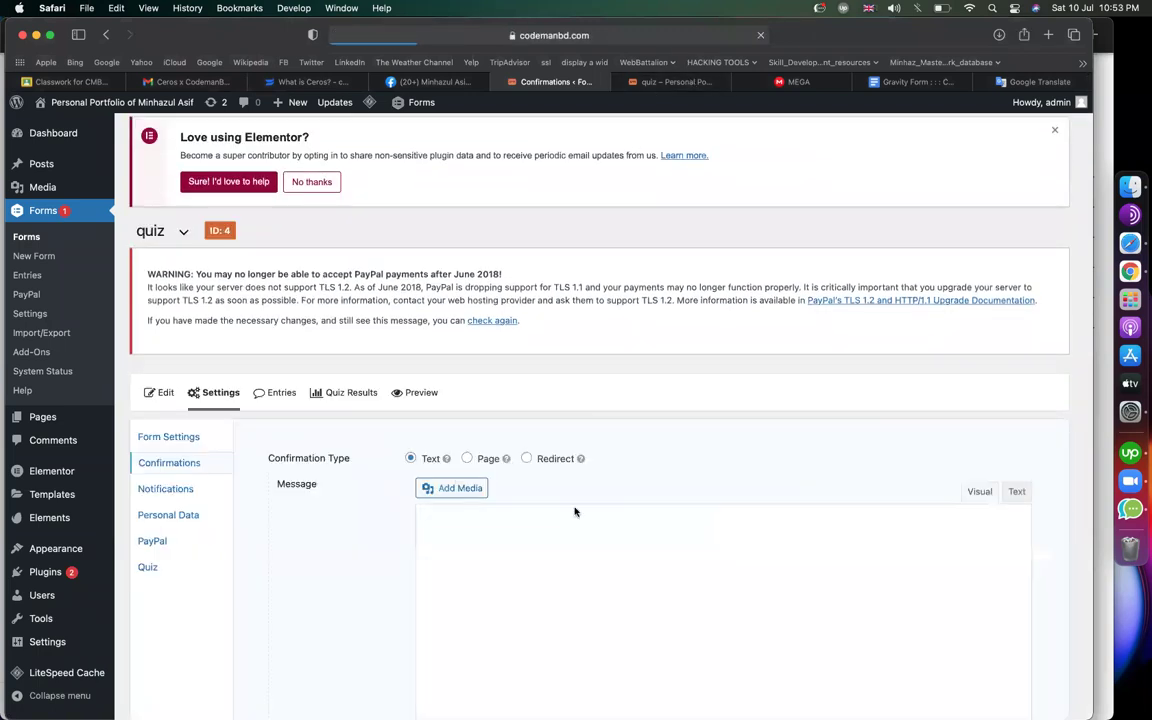
# Delete the Default Confirmation's 'Thanks for contacting us!' message
pyautogui.scroll(-3, 722, 367)
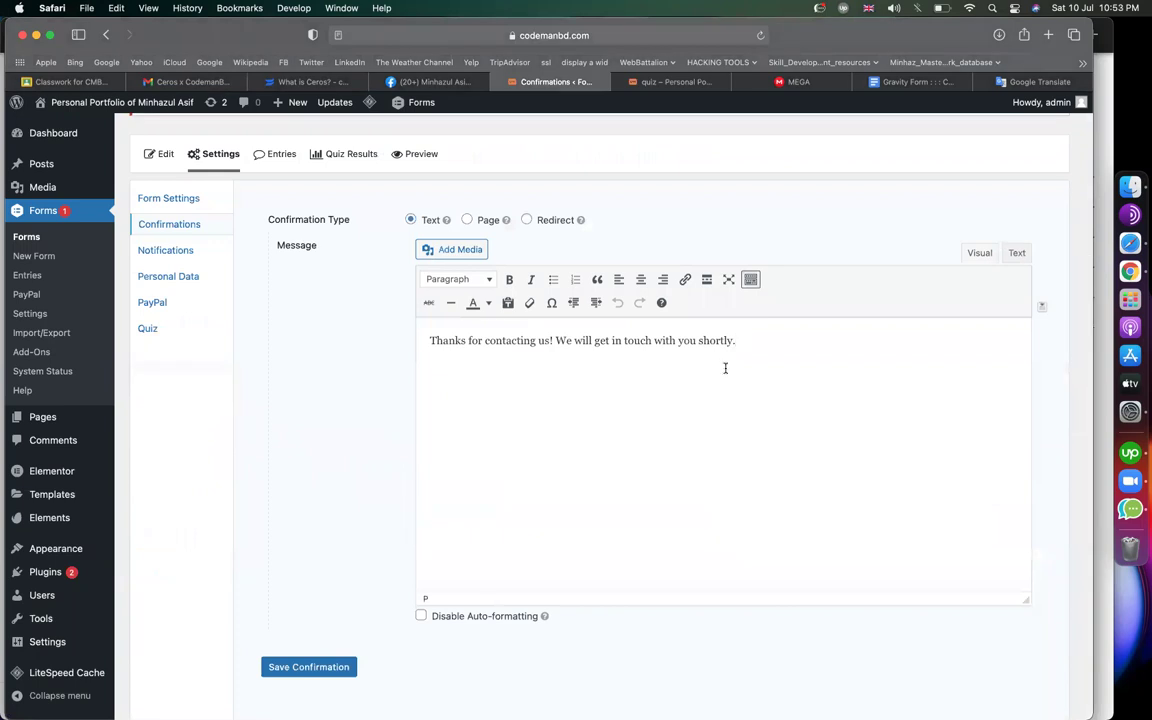
pyautogui.press('super+a')
pyautogui.press('BackSpace')
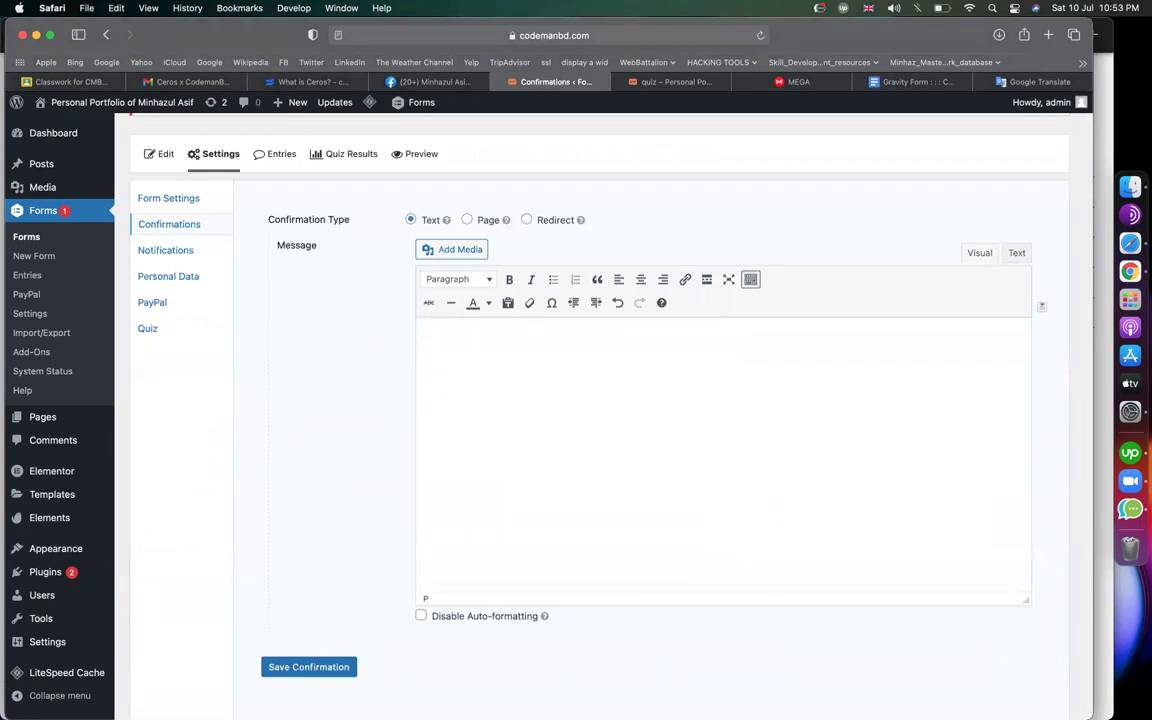
# Reload the live quiz page with '#gf_4' removed from its address
pyautogui.click(148, 328)
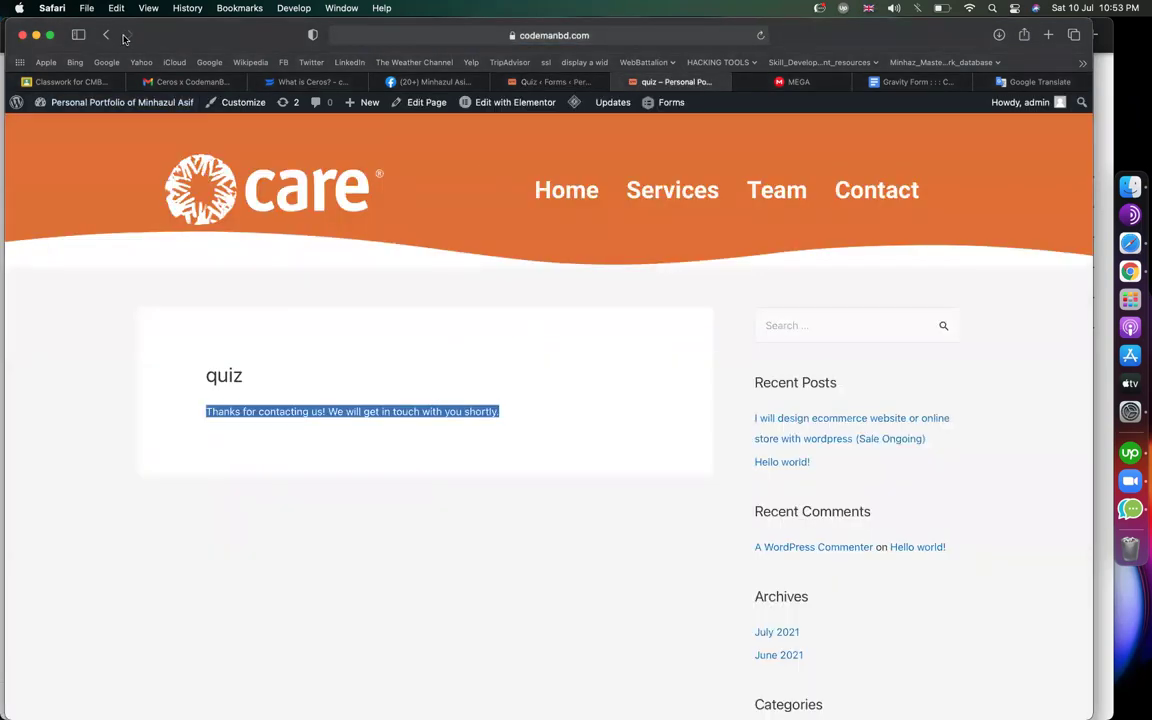
pyautogui.scroll(-5, 426, 288)
pyautogui.scroll(5, 213, 350)
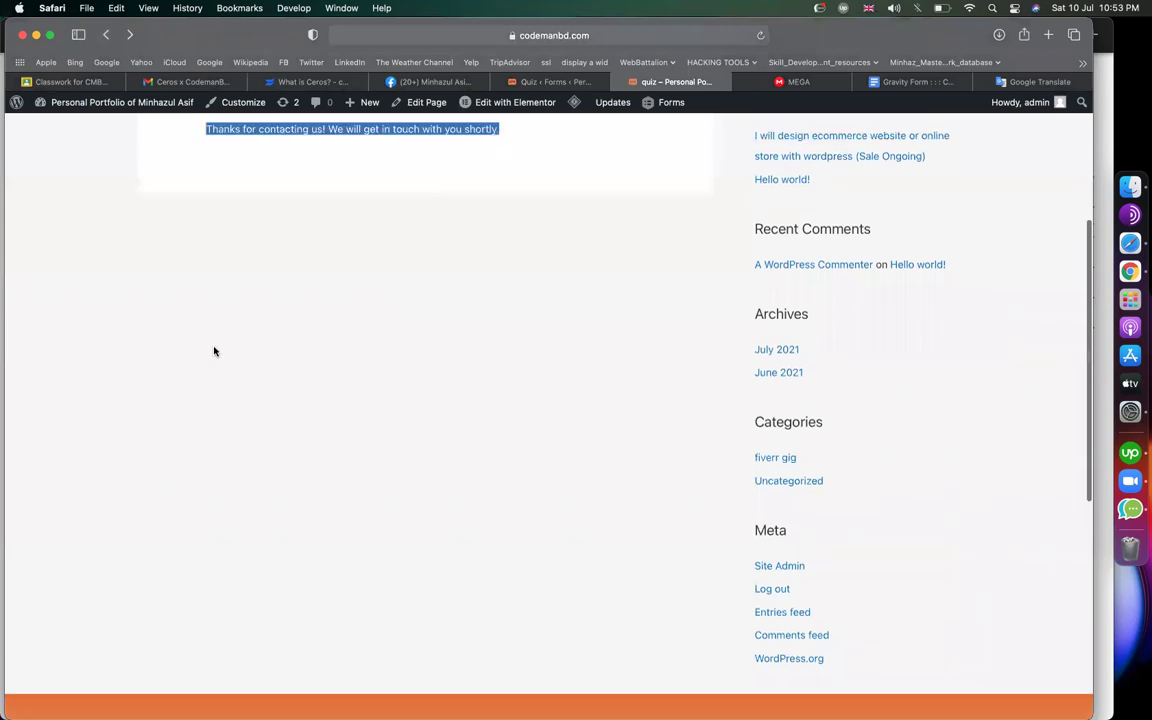
pyautogui.scroll(-5, 330, 200)
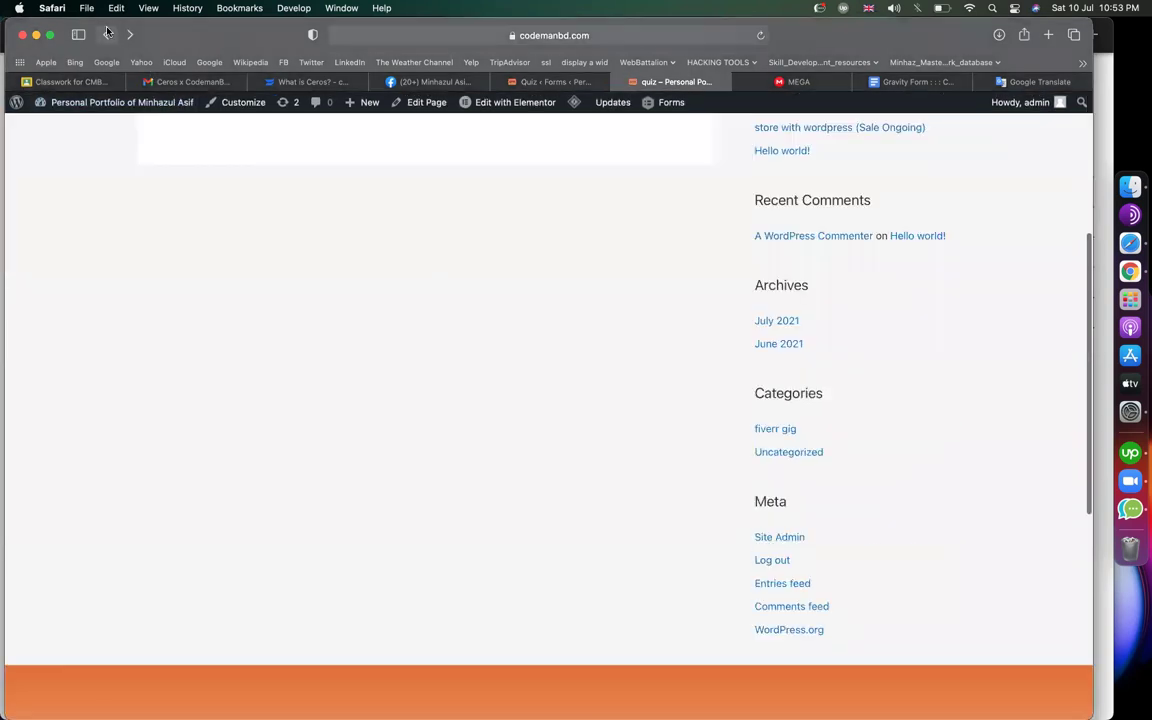
pyautogui.scroll(5, 504, 368)
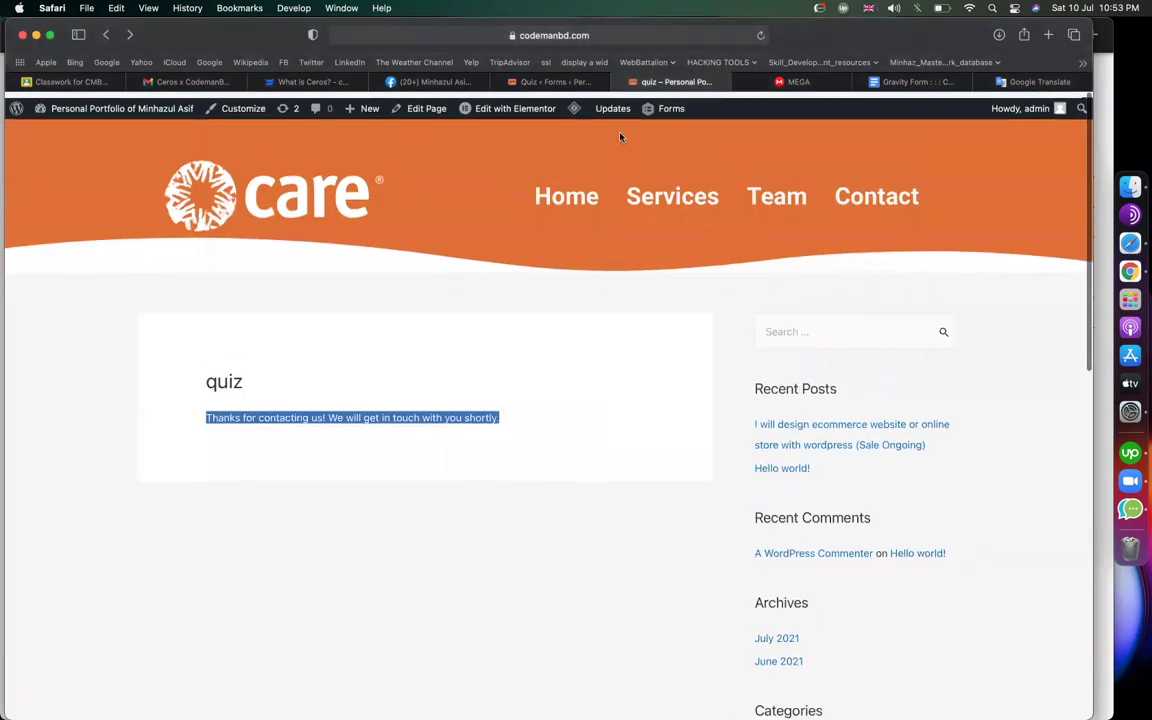
pyautogui.click(553, 35)
pyautogui.press('BackSpace')
pyautogui.press('BackSpace')
pyautogui.press('BackSpace')
pyautogui.press('BackSpace')
pyautogui.press('BackSpace')
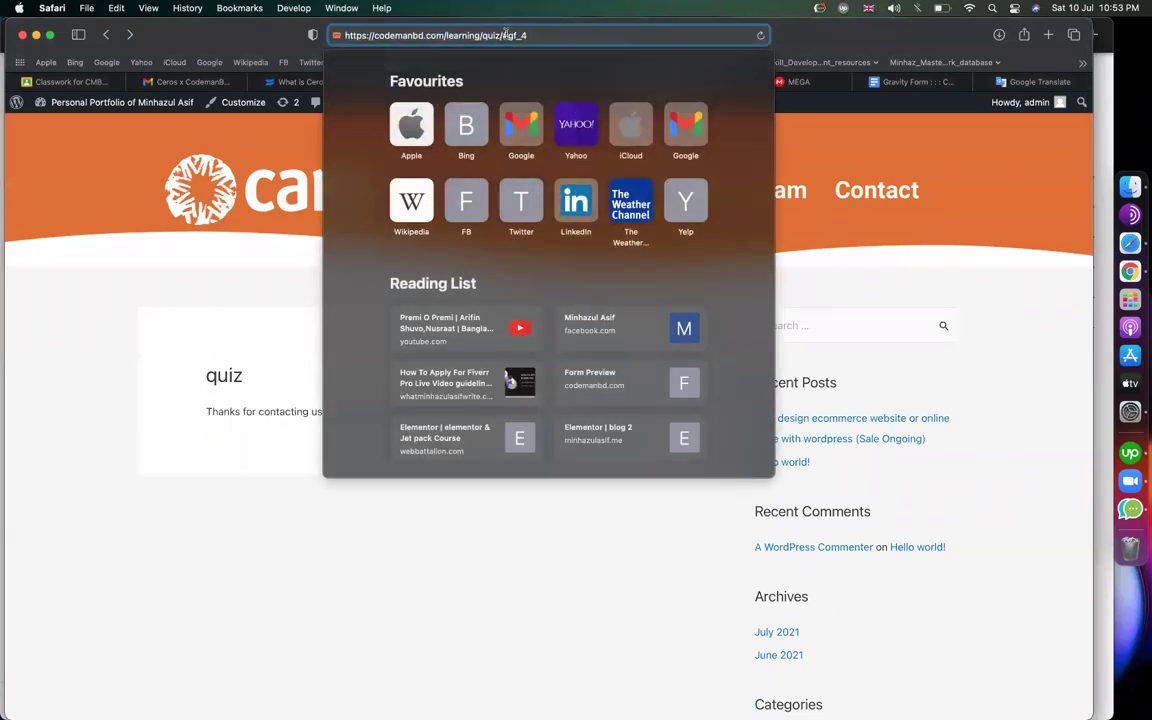
pyautogui.press('Return')
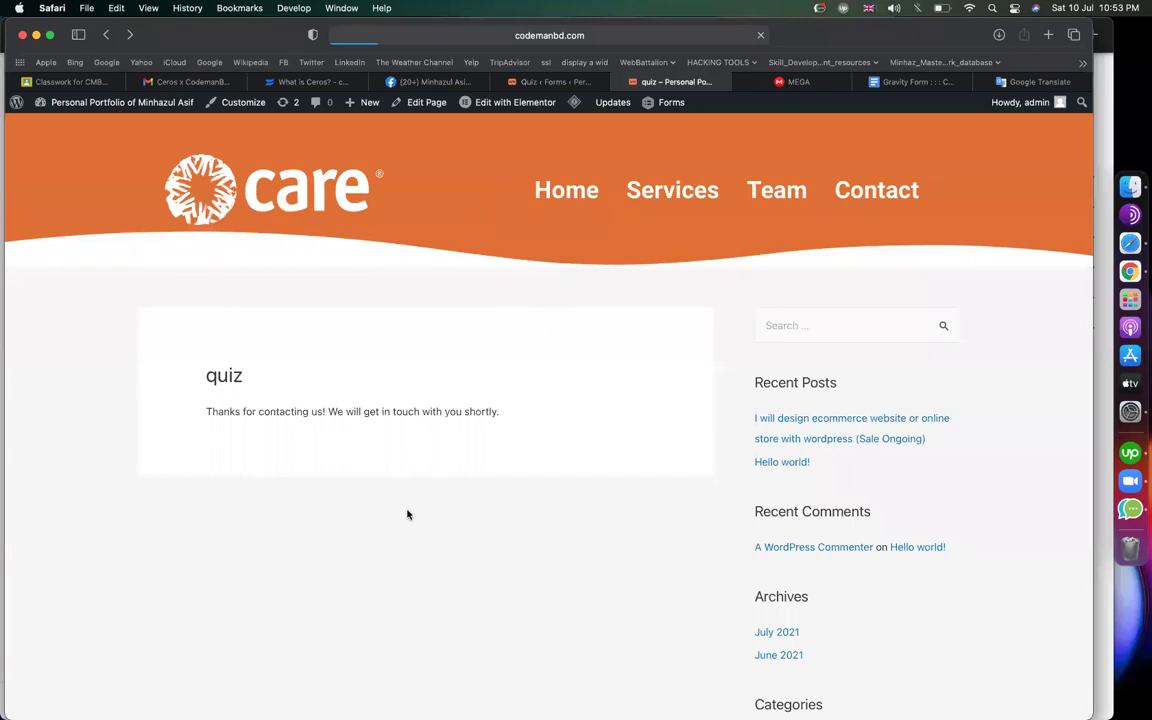
# Enter a test name and email on the quiz's first step and continue
pyautogui.scroll(-2, 329, 491)
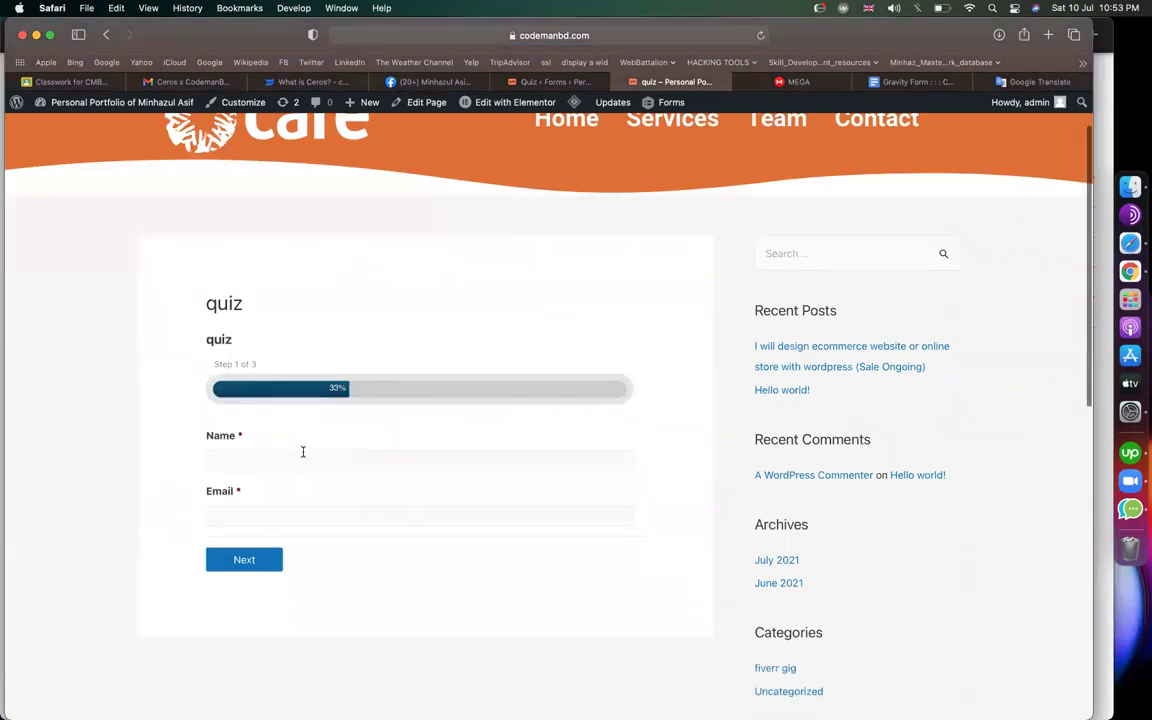
pyautogui.click(303, 456)
pyautogui.write('minhaz')
pyautogui.press('Tab')
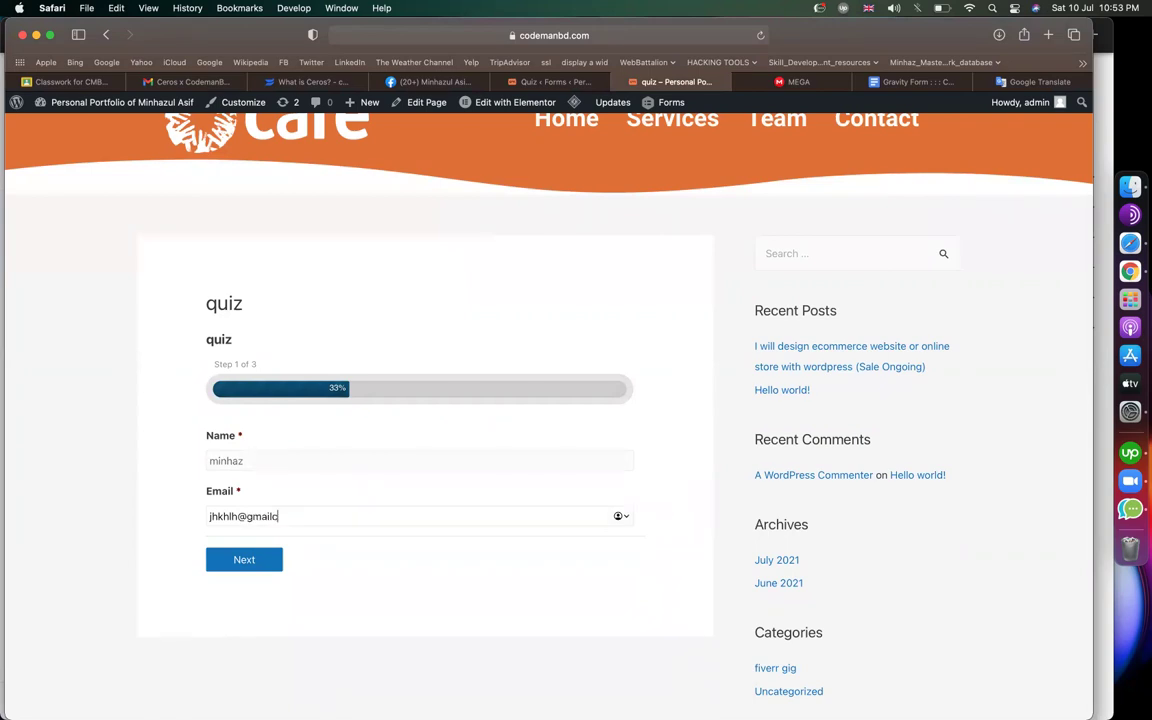
pyautogui.click(264, 562)
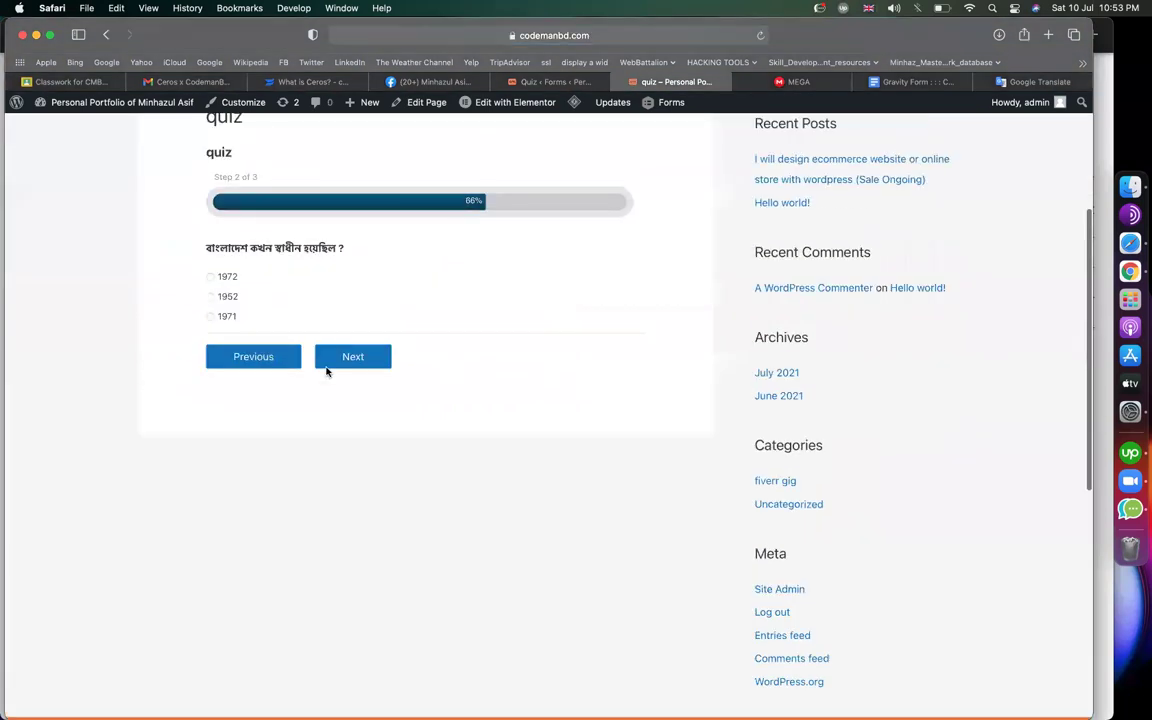
# Answer 1972 and jackfruit, then submit the quiz
pyautogui.click(222, 309)
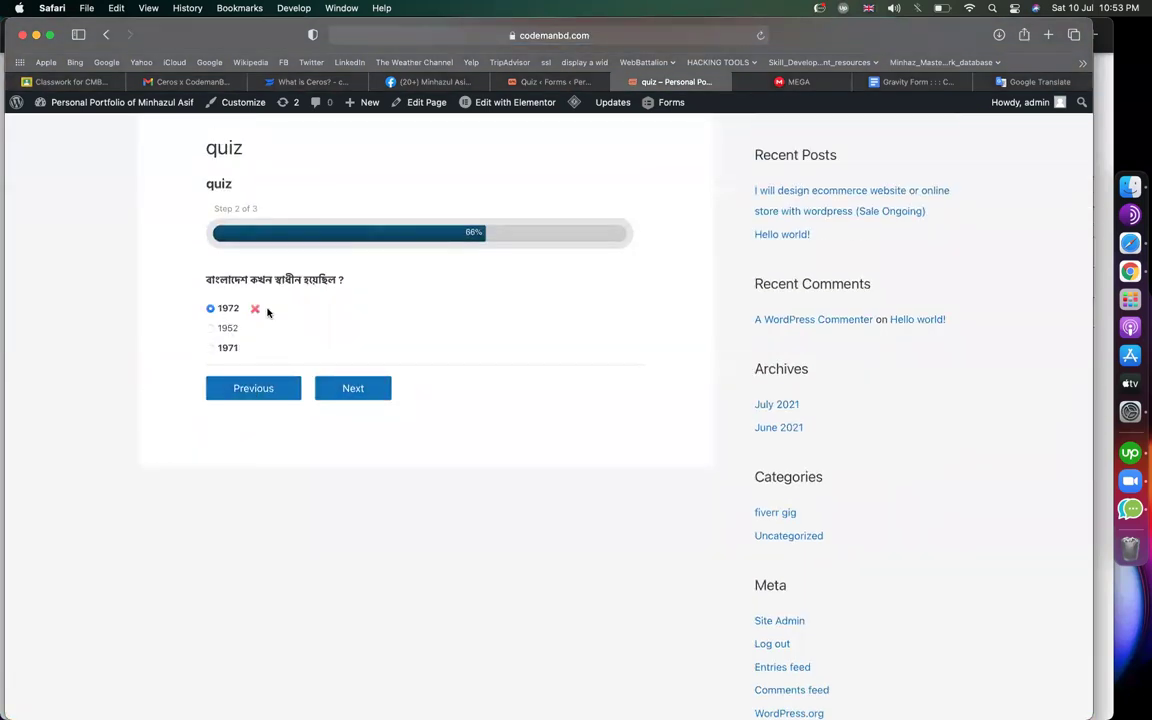
pyautogui.scroll(1, 257, 327)
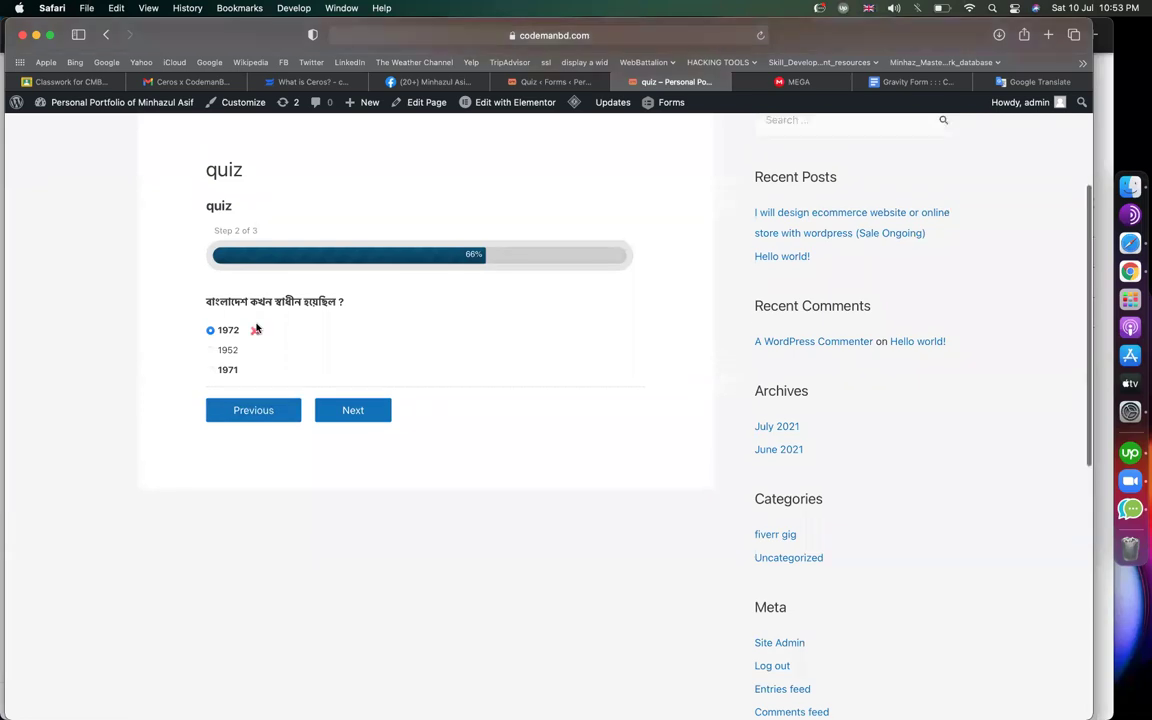
pyautogui.press('super+plus')
pyautogui.press('super+plus')
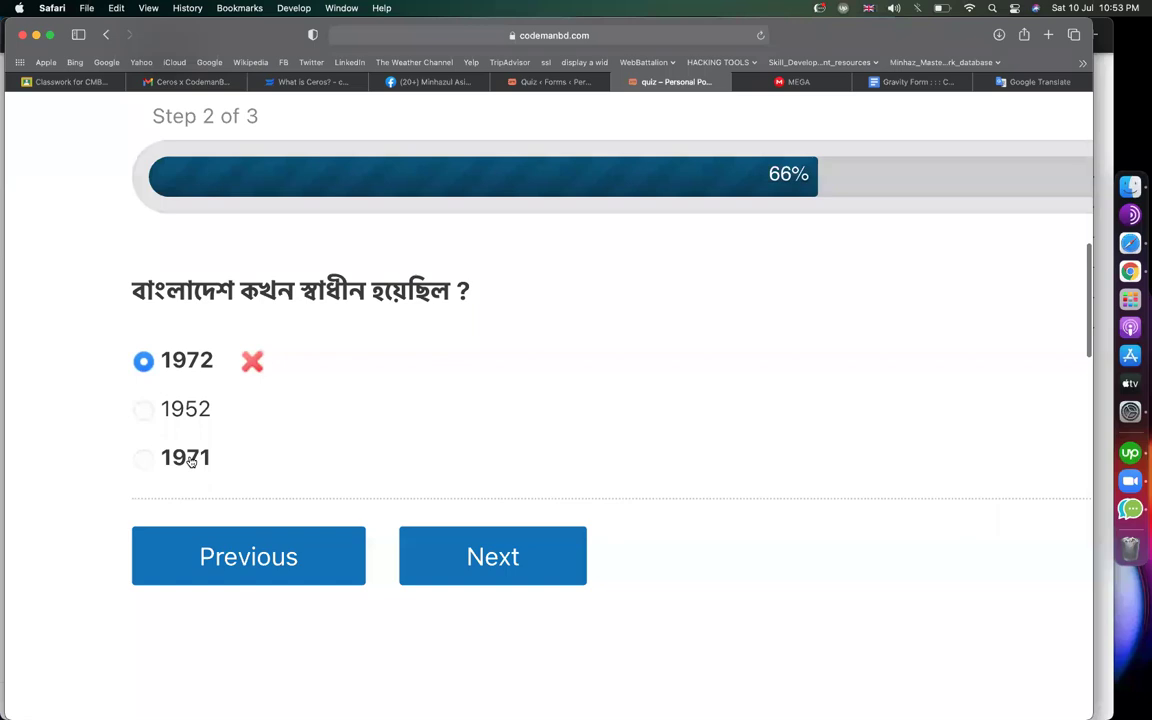
pyautogui.press('super+minus')
pyautogui.press('super+minus')
pyautogui.click(445, 506)
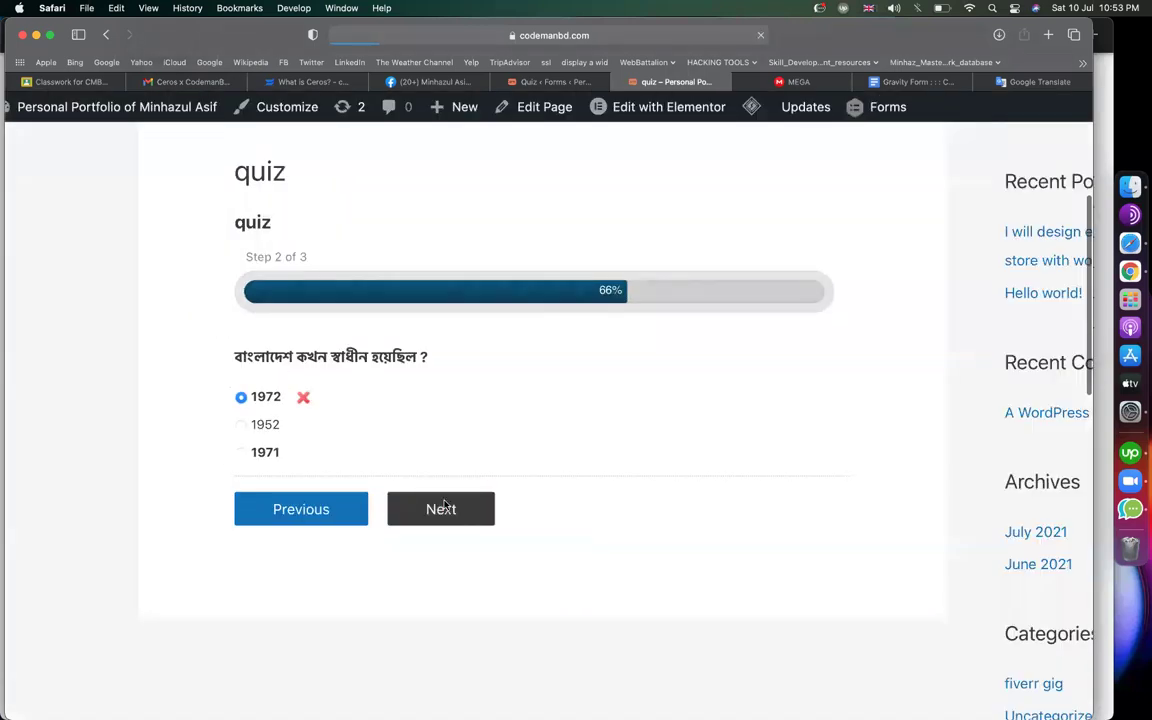
pyautogui.press('super+minus')
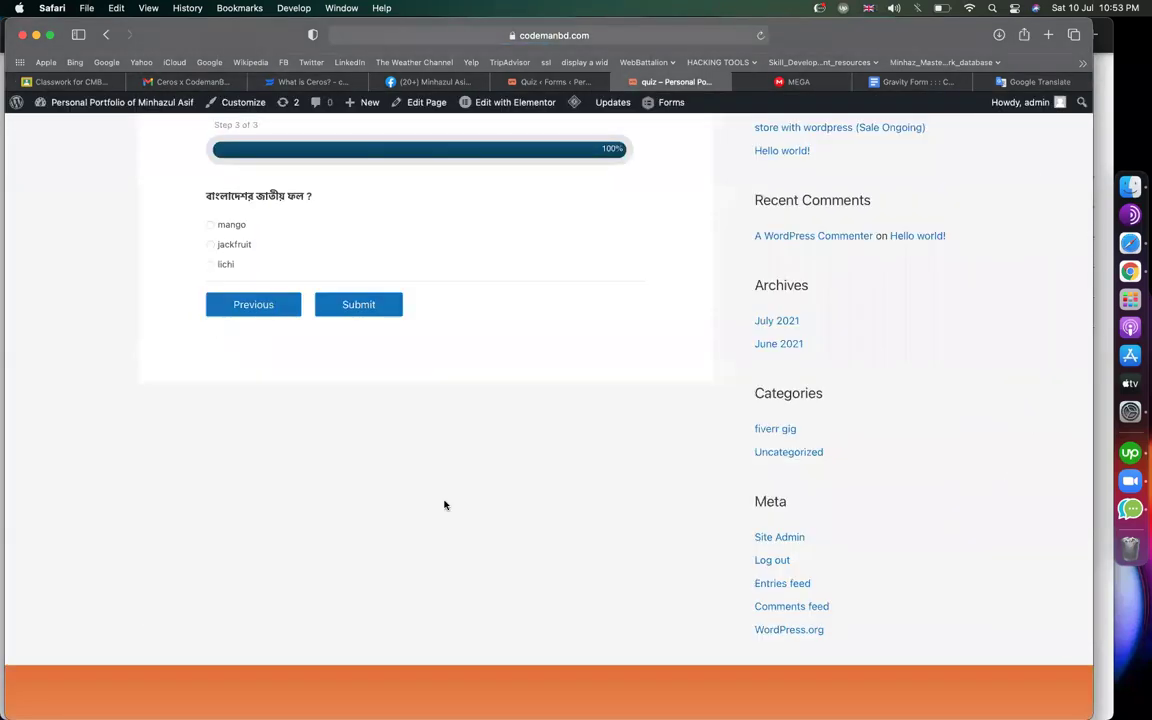
pyautogui.scroll(3, 293, 384)
pyautogui.click(228, 388)
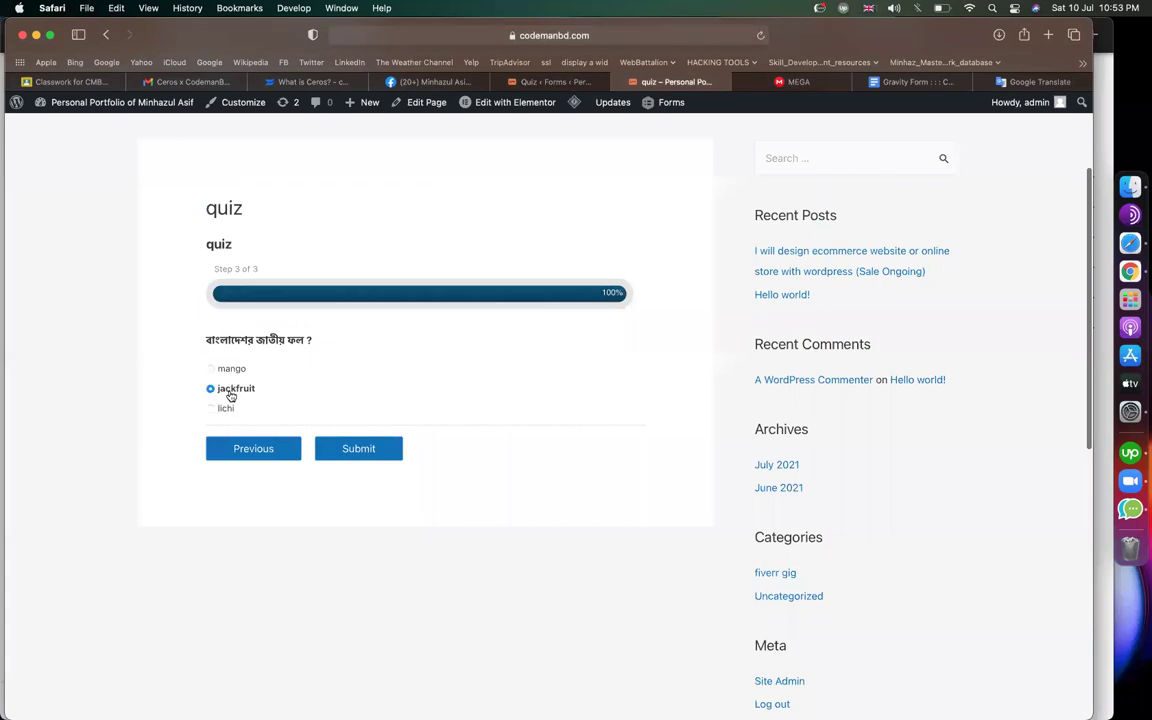
pyautogui.click(340, 450)
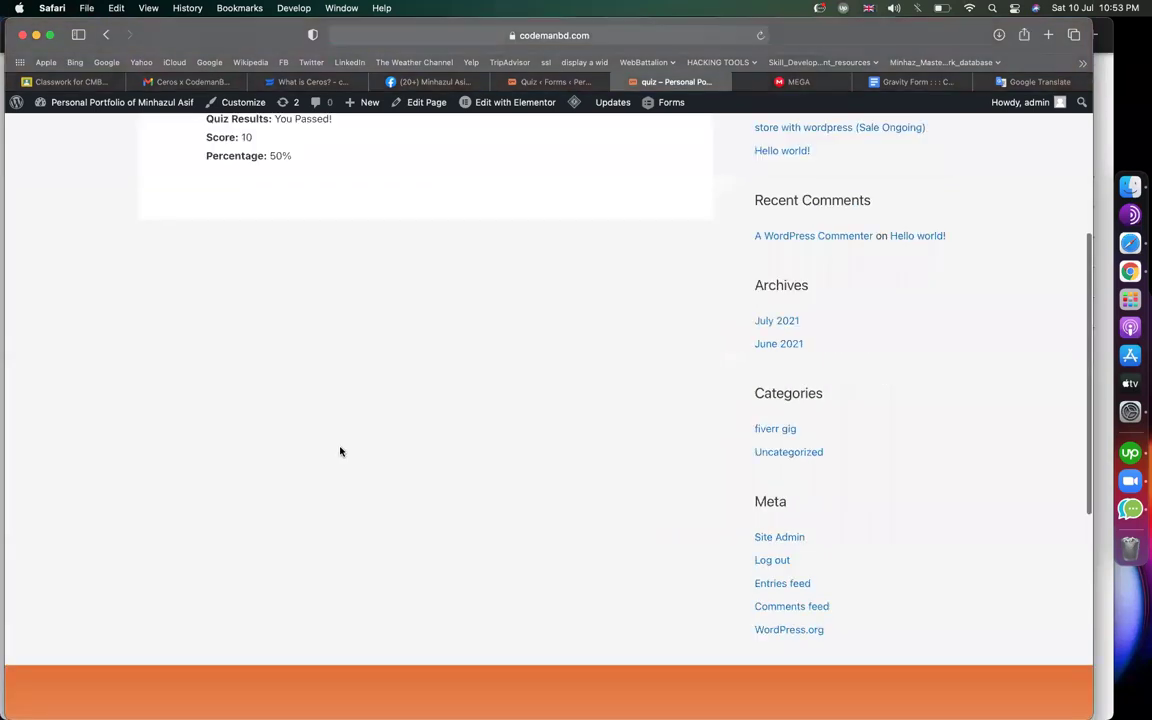
# Highlight the confirmation's thank-you line, You Passed!, score 10 and 50% percentage
pyautogui.scroll(5, 339, 450)
pyautogui.scroll(2, 195, 387)
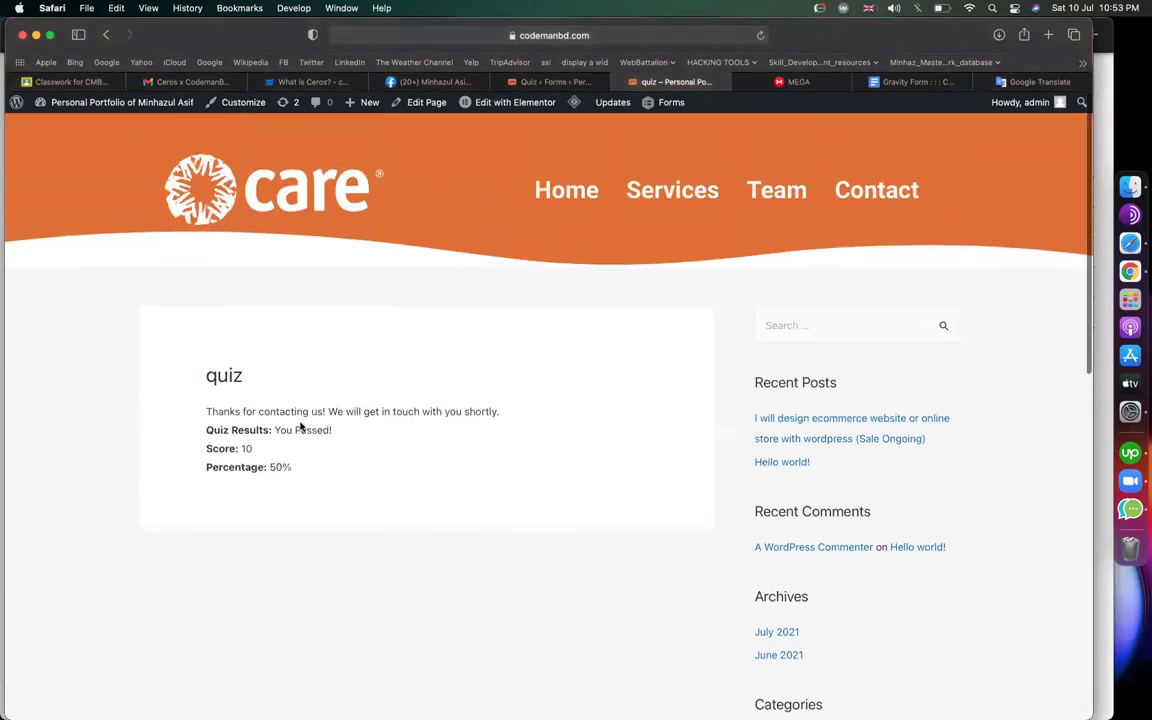
pyautogui.moveTo(490, 411); pyautogui.dragTo(200, 408)
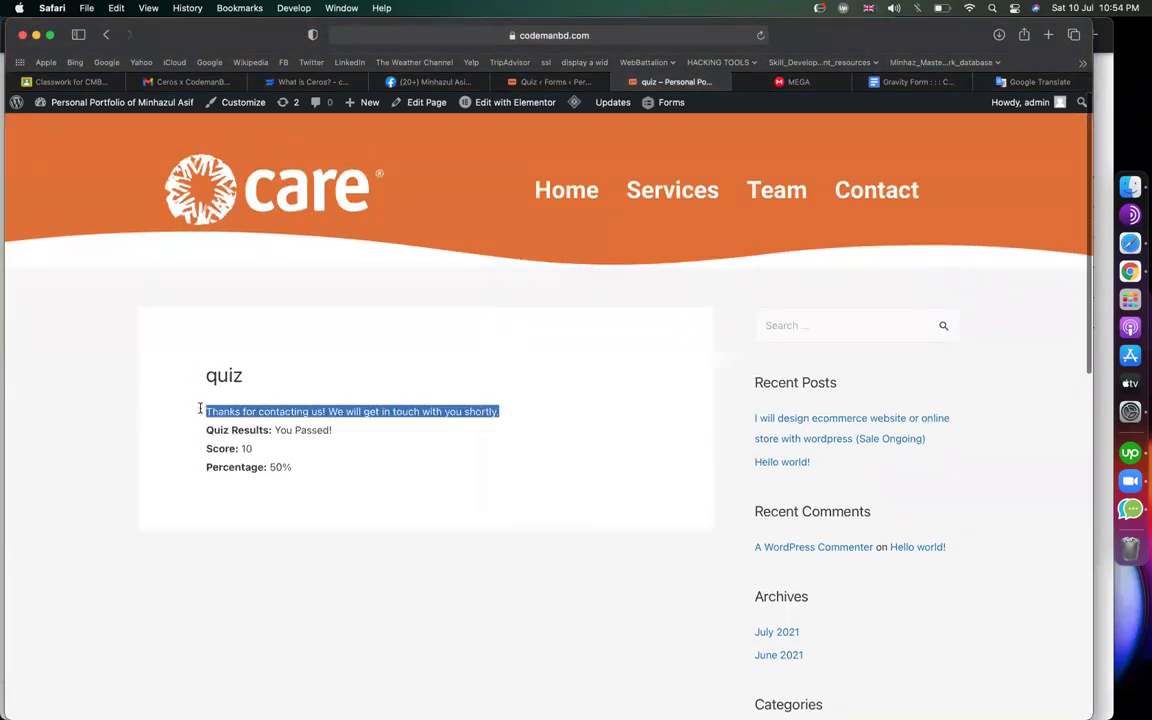
pyautogui.moveTo(275, 430); pyautogui.dragTo(336, 432)
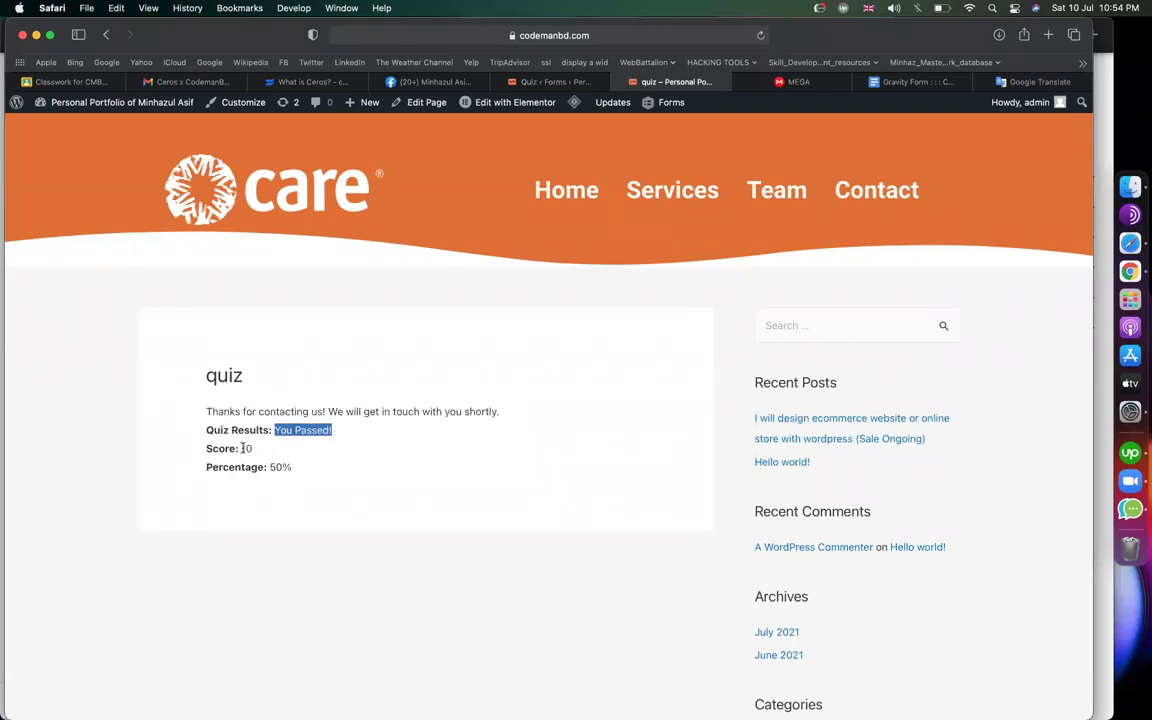
pyautogui.moveTo(242, 449); pyautogui.dragTo(256, 449)
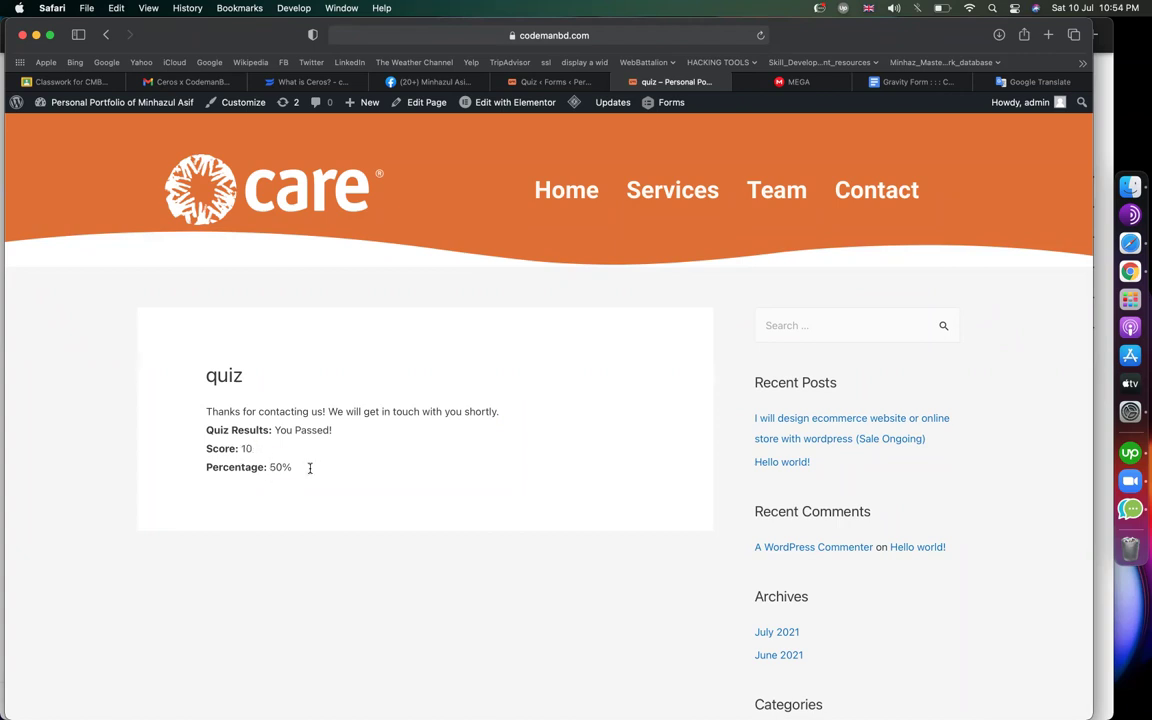
pyautogui.moveTo(305, 468); pyautogui.dragTo(269, 467)
pyautogui.moveTo(496, 410); pyautogui.dragTo(172, 408)
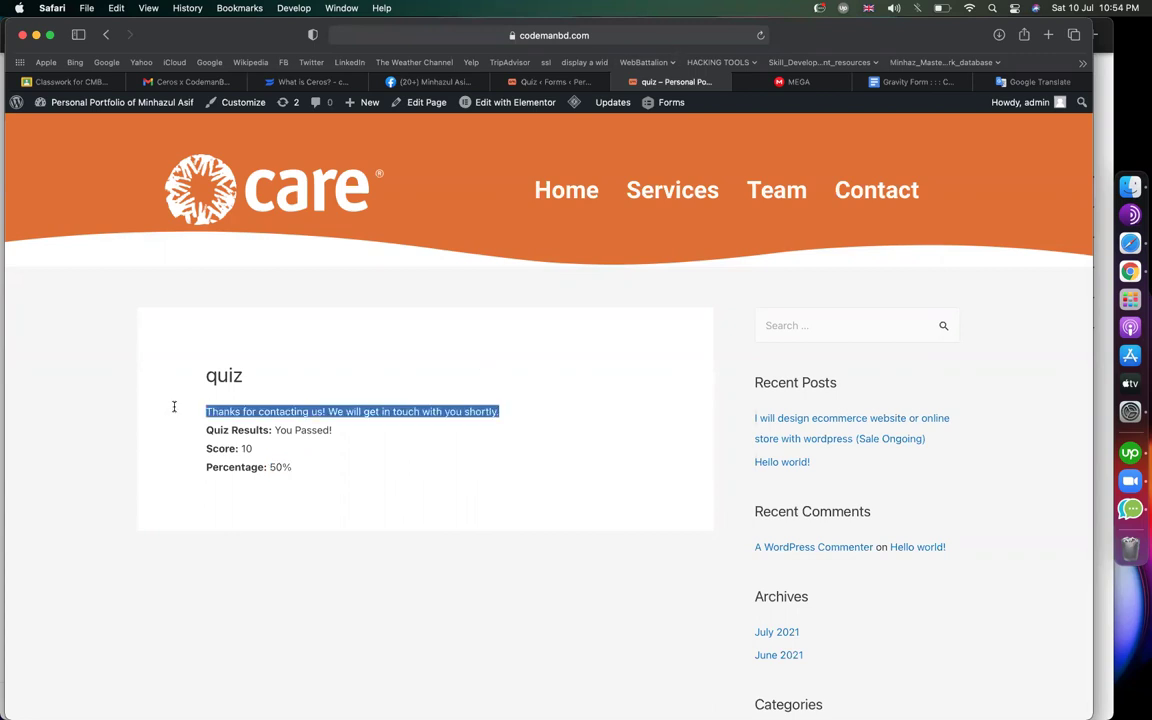
# Open the quiz form's Confirmations settings, which list the Default Confirmation
pyautogui.click(555, 81)
pyautogui.scroll(-5, 216, 305)
pyautogui.click(185, 292)
pyautogui.moveTo(287, 527)
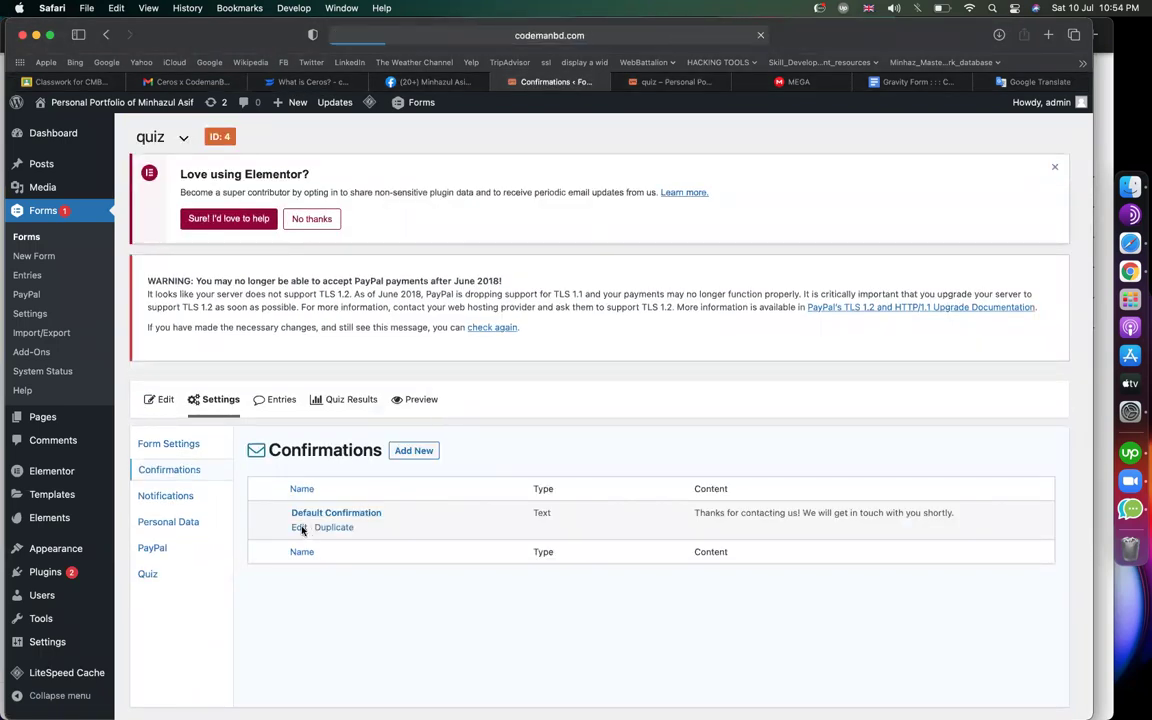
# Erase the 'Thanks for contacting us!' text from the Default Confirmation, then return to the quiz page
pyautogui.tripleClick(650, 586)
pyautogui.press('BackSpace')
pyautogui.scroll(-5, 311, 645)
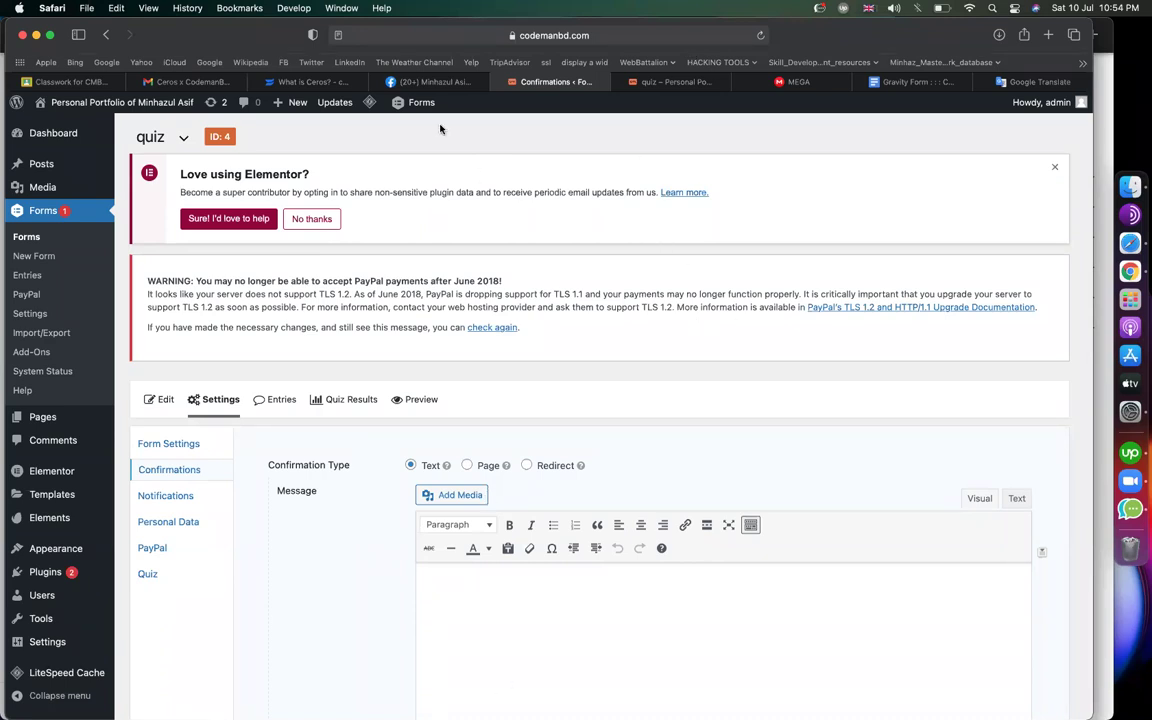
pyautogui.scroll(-3, 650, 472)
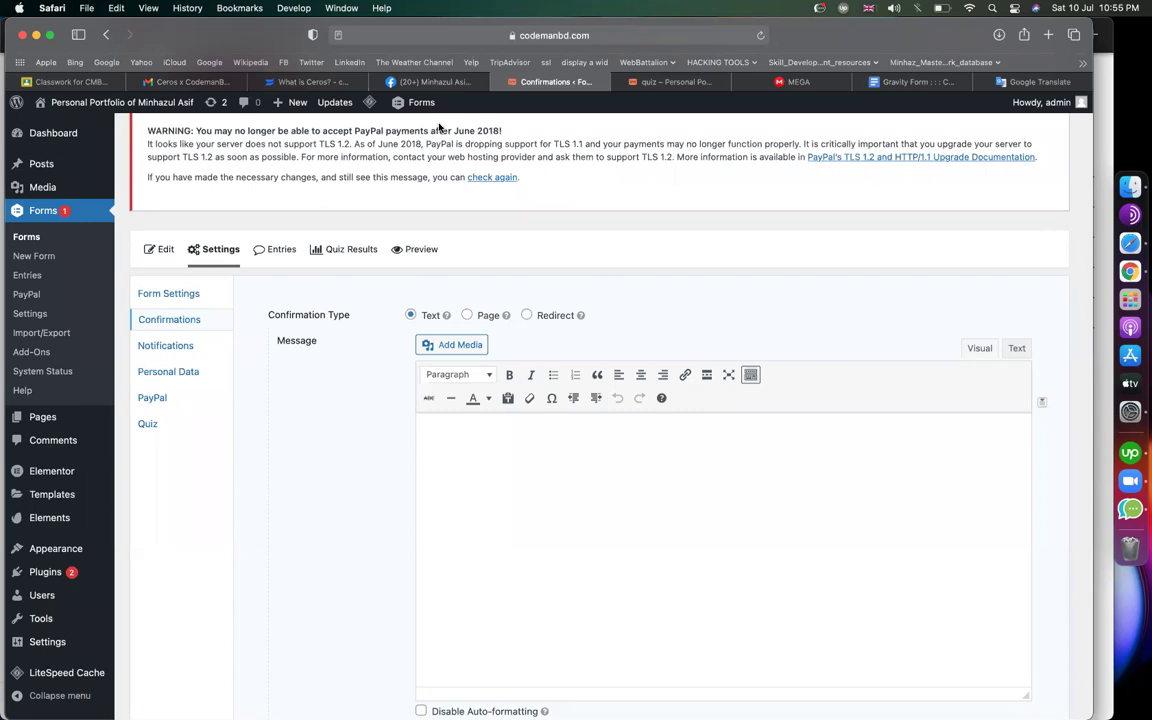
pyautogui.click(668, 82)
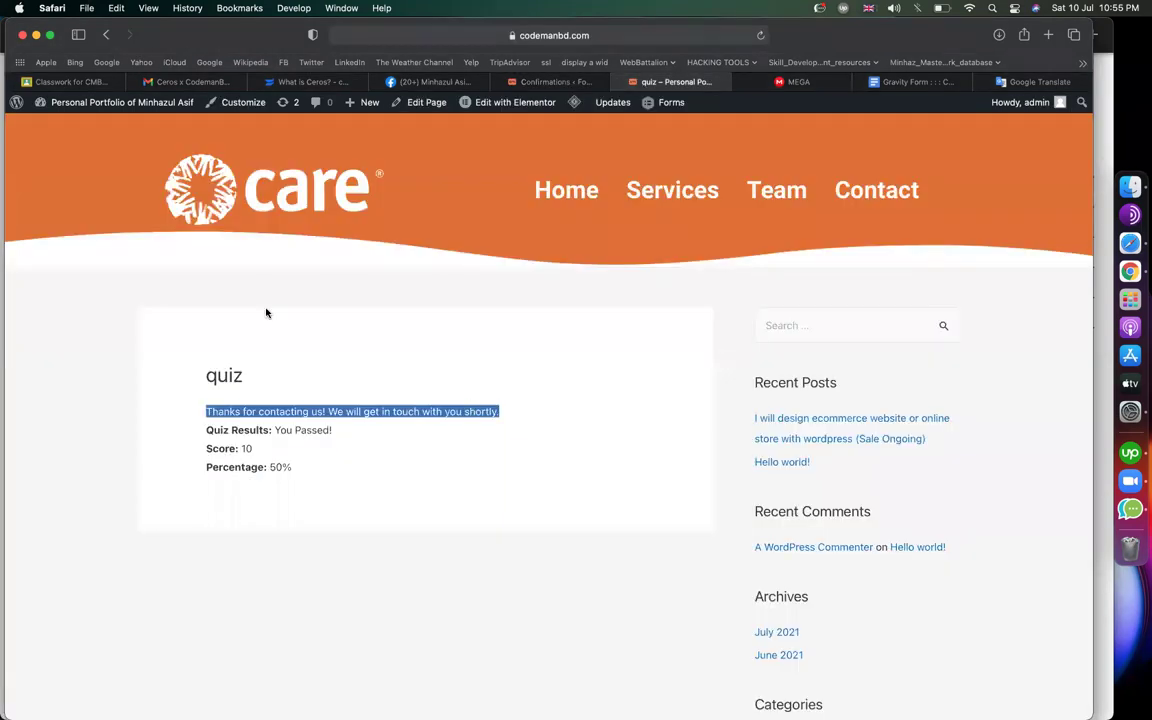
# Review the quiz result page and its address without changing the URL
pyautogui.scroll(-5, 200, 270)
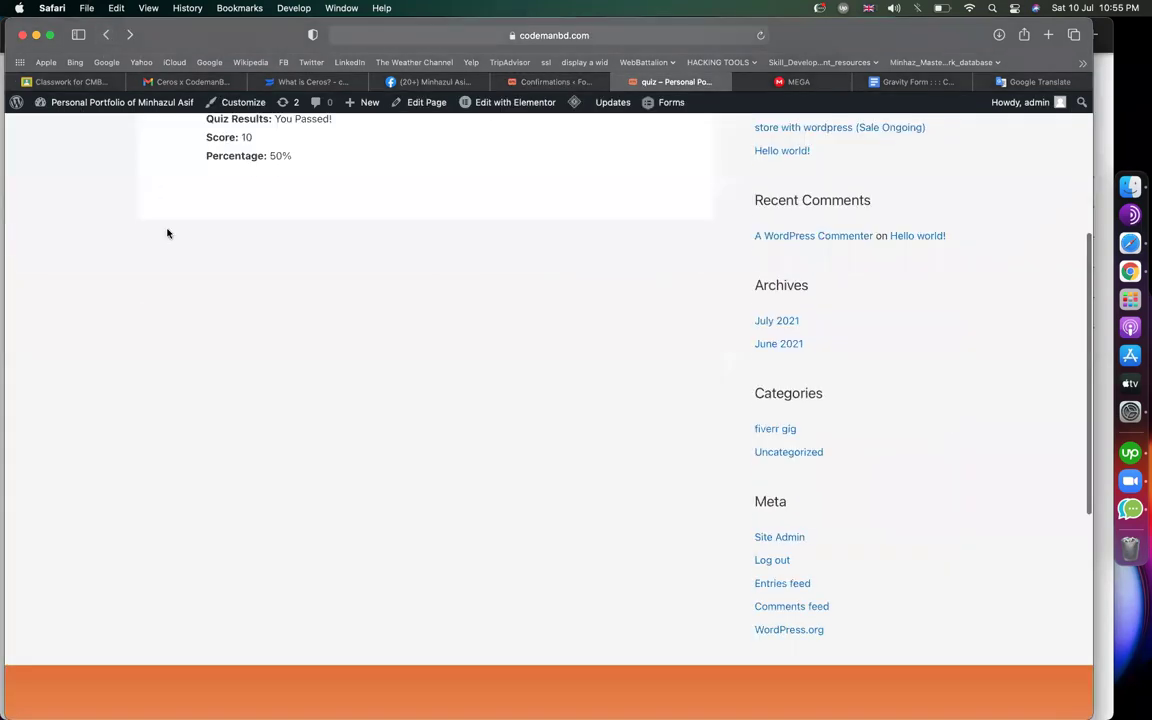
pyautogui.scroll(5, 167, 233)
pyautogui.click(515, 35)
pyautogui.click(505, 35)
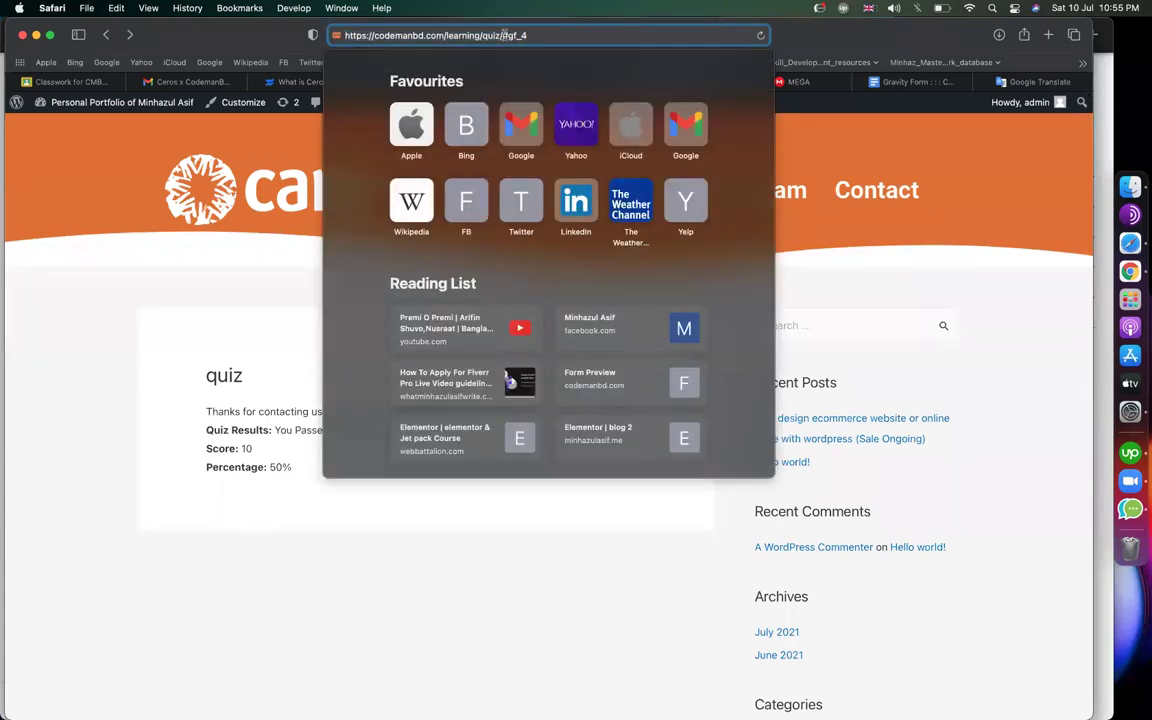
pyautogui.click(253, 401)
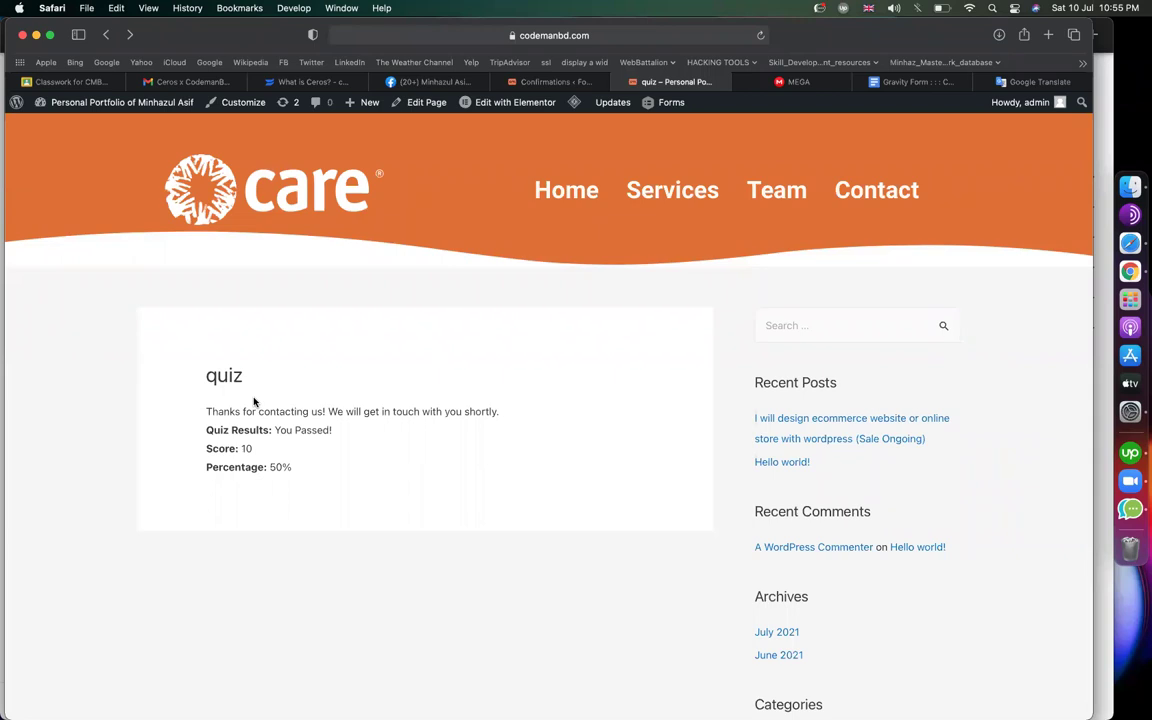
pyautogui.press('XF86AudioRaiseVolume')
# Check the page address again, then return to the empty Default Confirmation editor
pyautogui.click(528, 35)
pyautogui.click(528, 35)
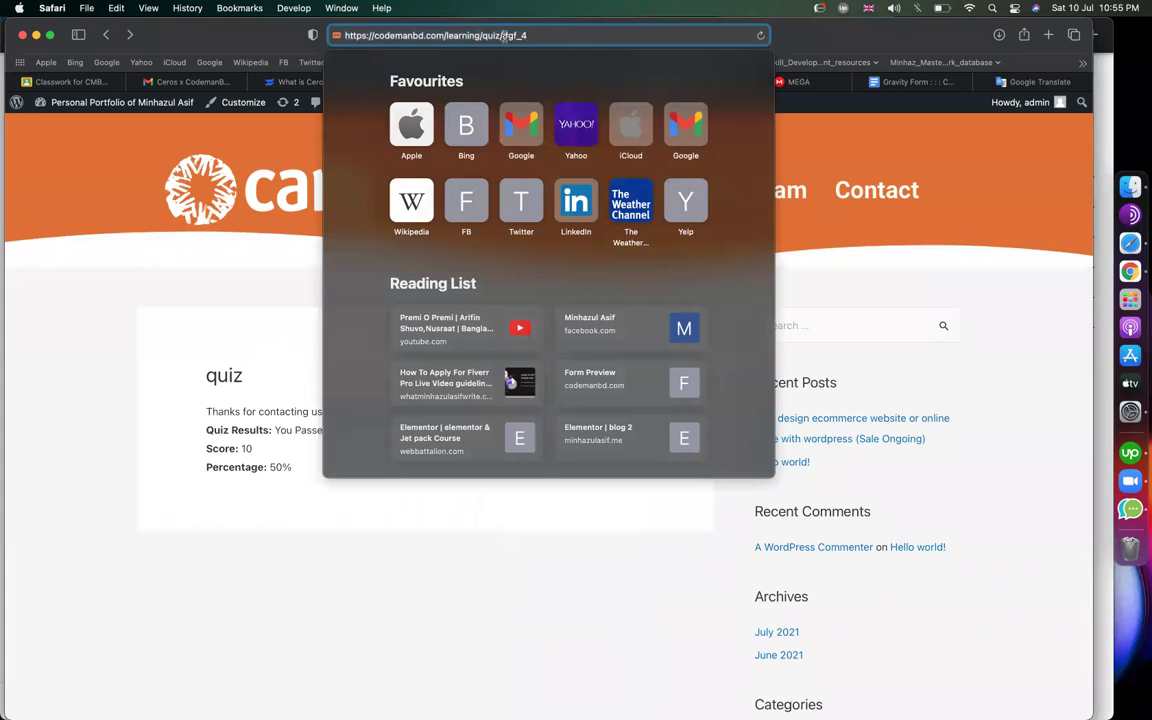
pyautogui.click(259, 320)
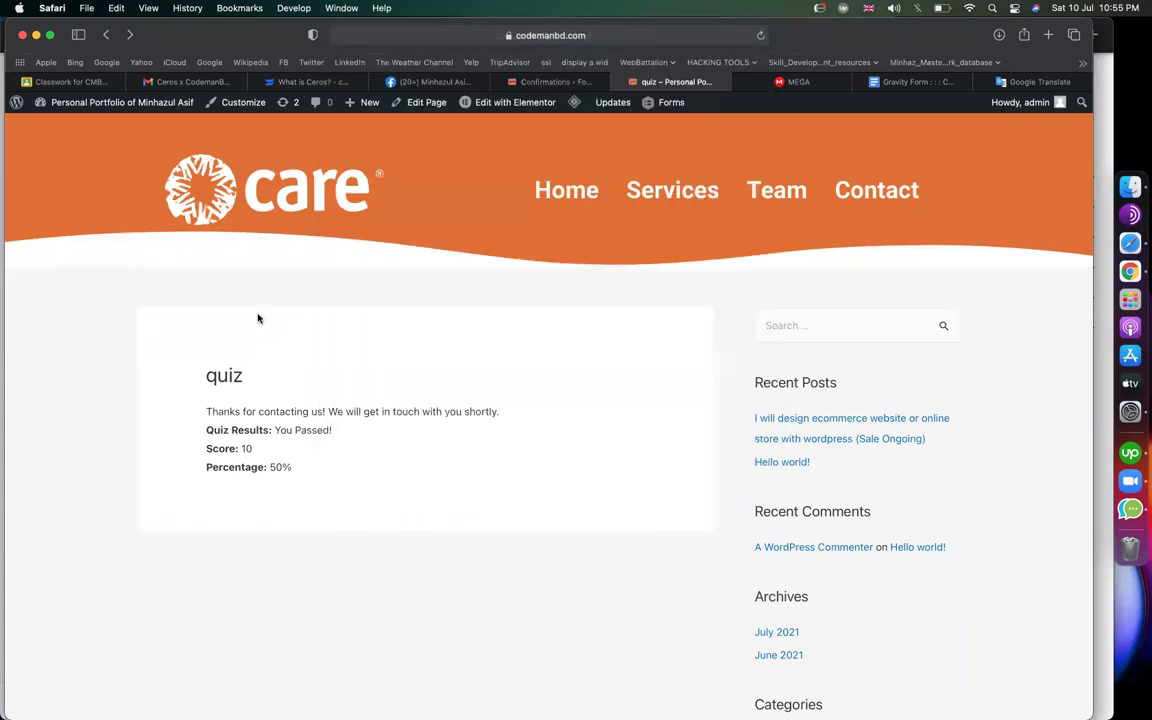
pyautogui.click(550, 82)
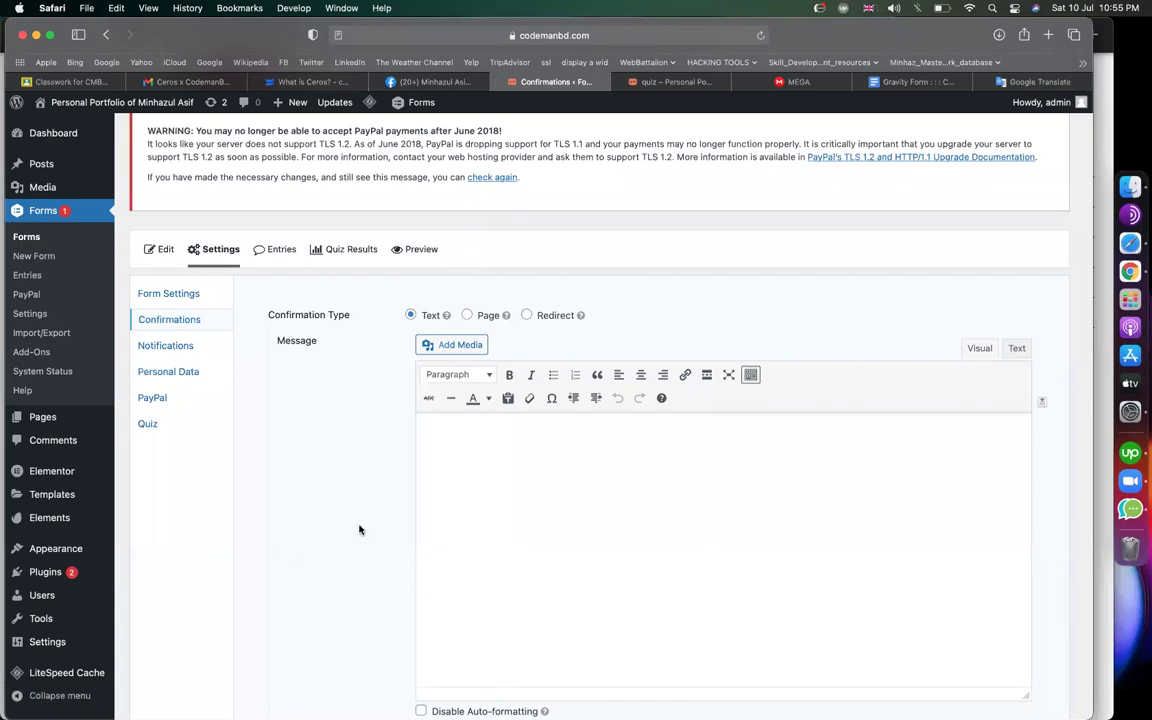